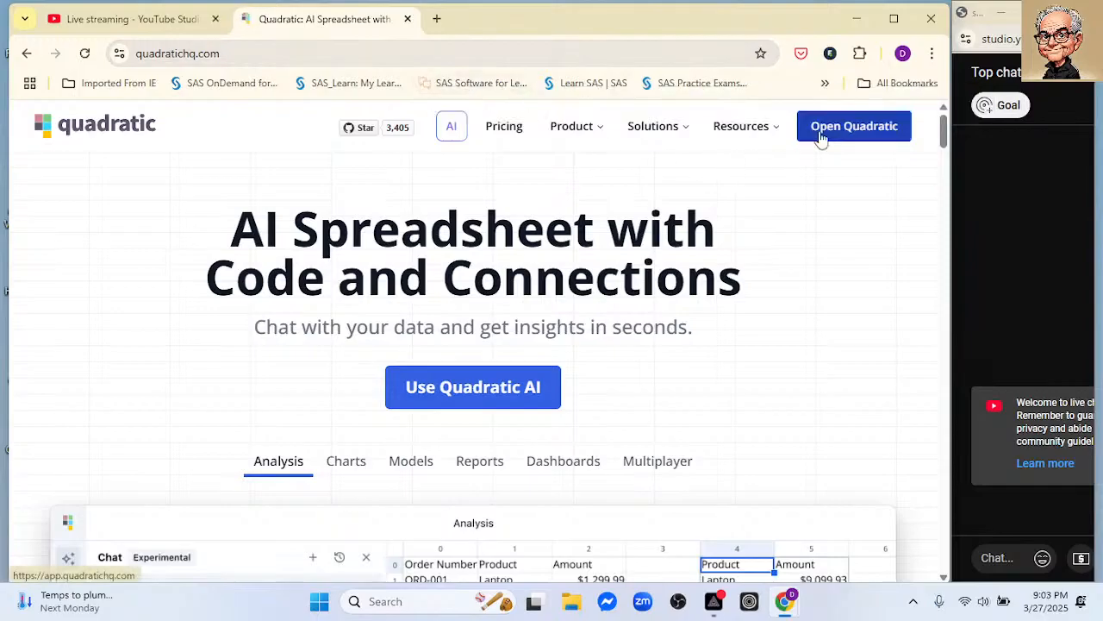
Open the Quadratic web app and look over the team files
click(822, 138)
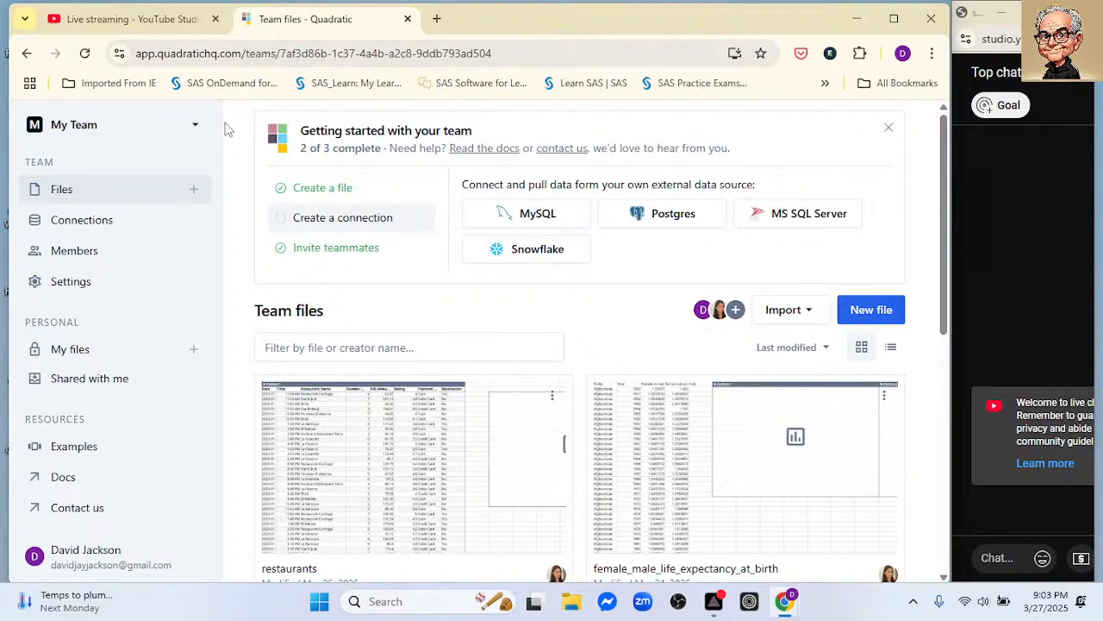
scroll(480, 276, down, 3)
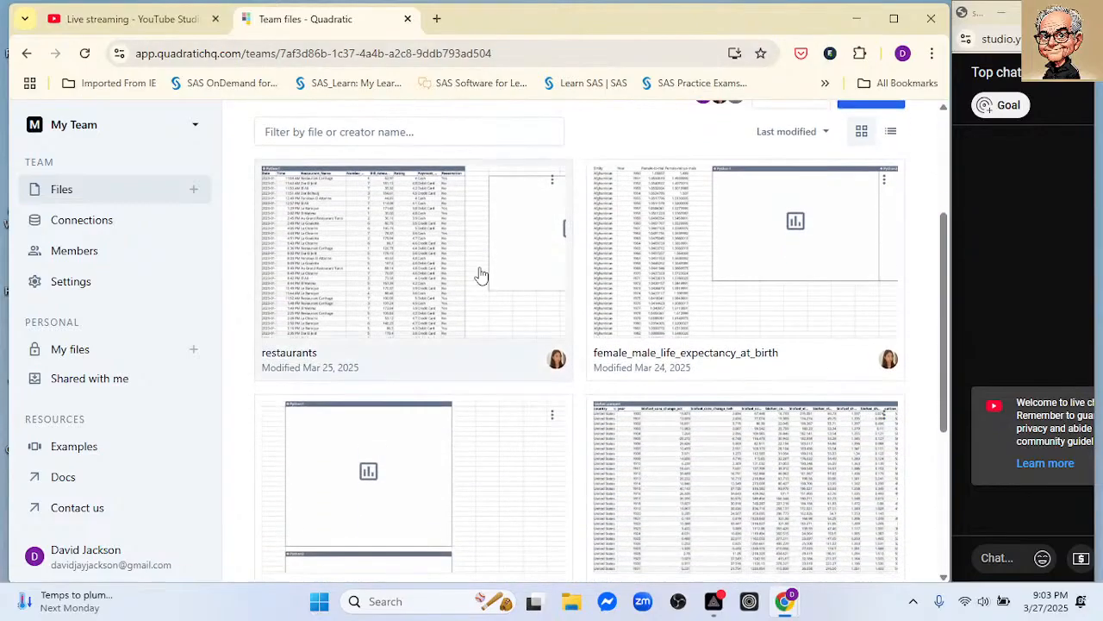
scroll(480, 274, up, 1)
Open the personal files and look through the spreadsheets stored there
click(83, 355)
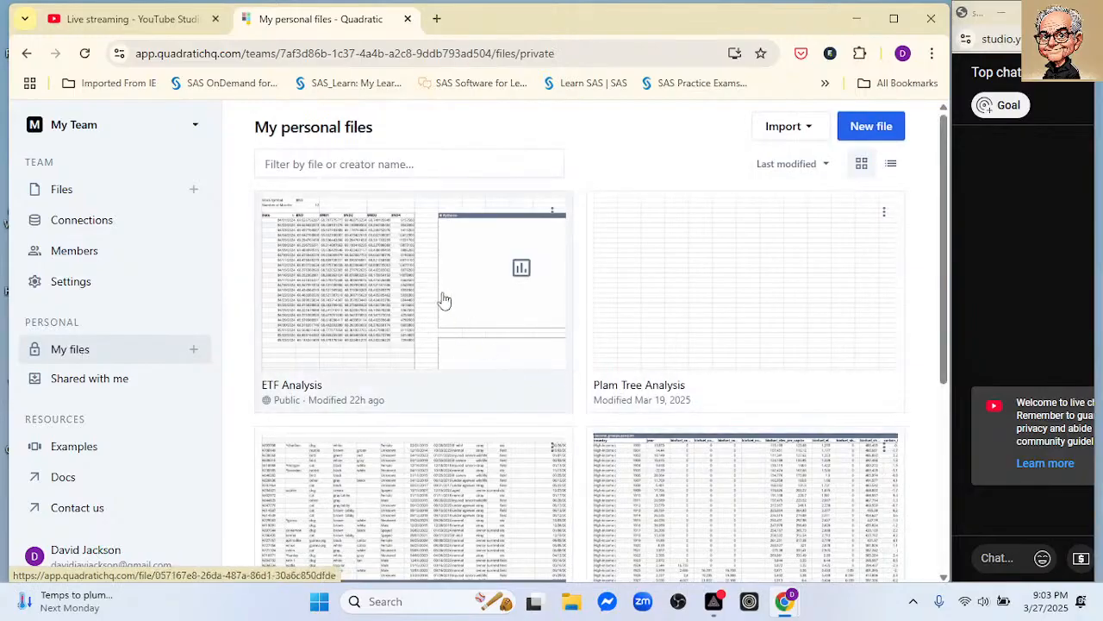
scroll(652, 281, down, 1)
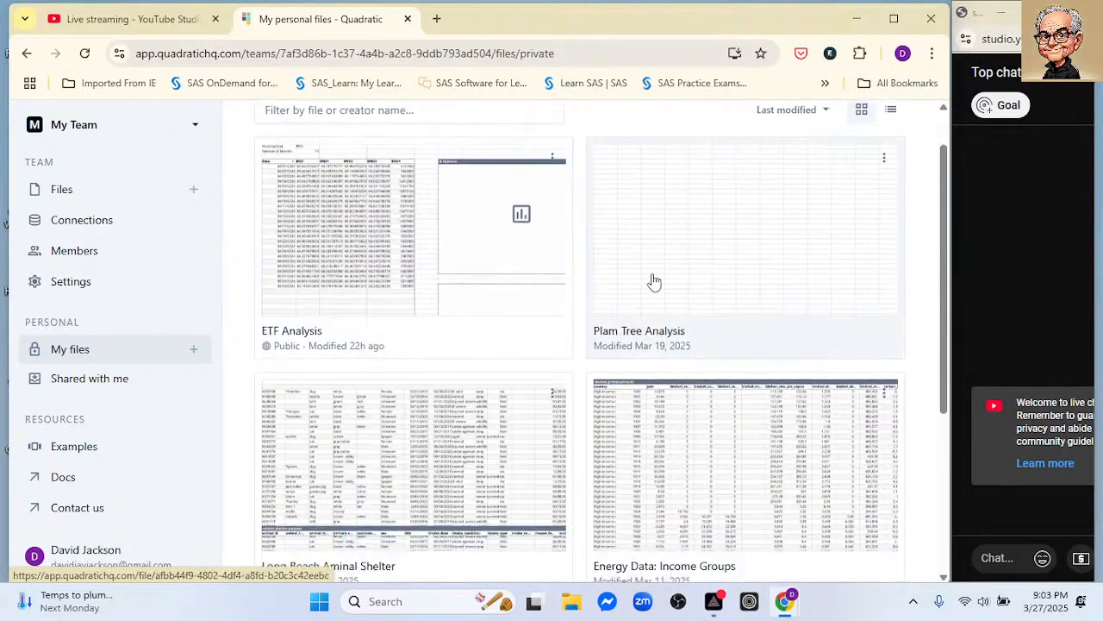
scroll(652, 281, down, 3)
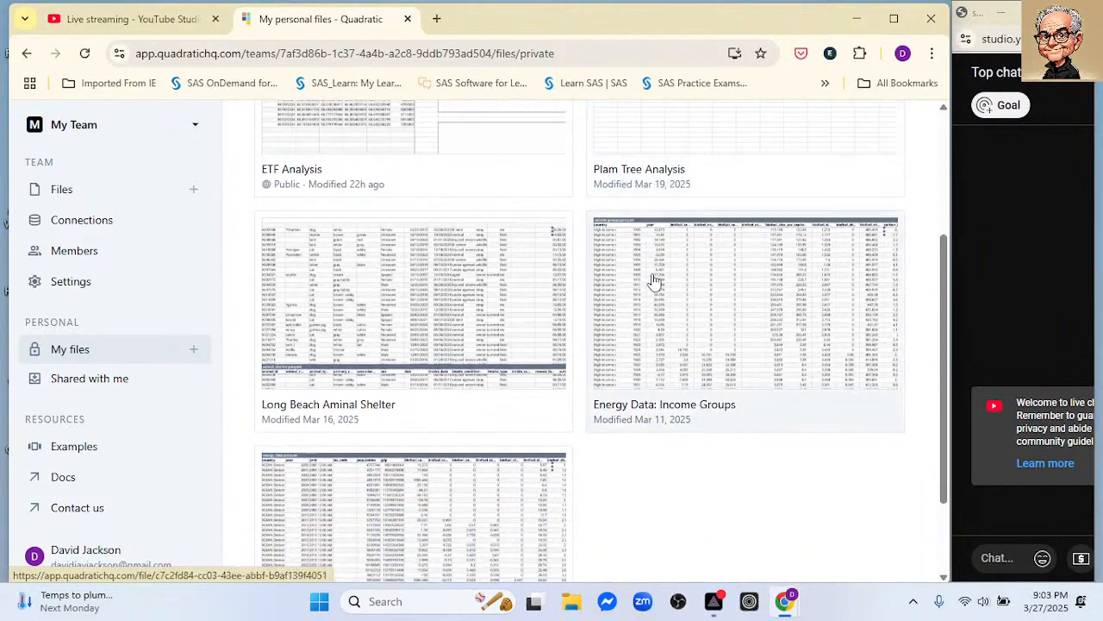
scroll(653, 281, down, 2)
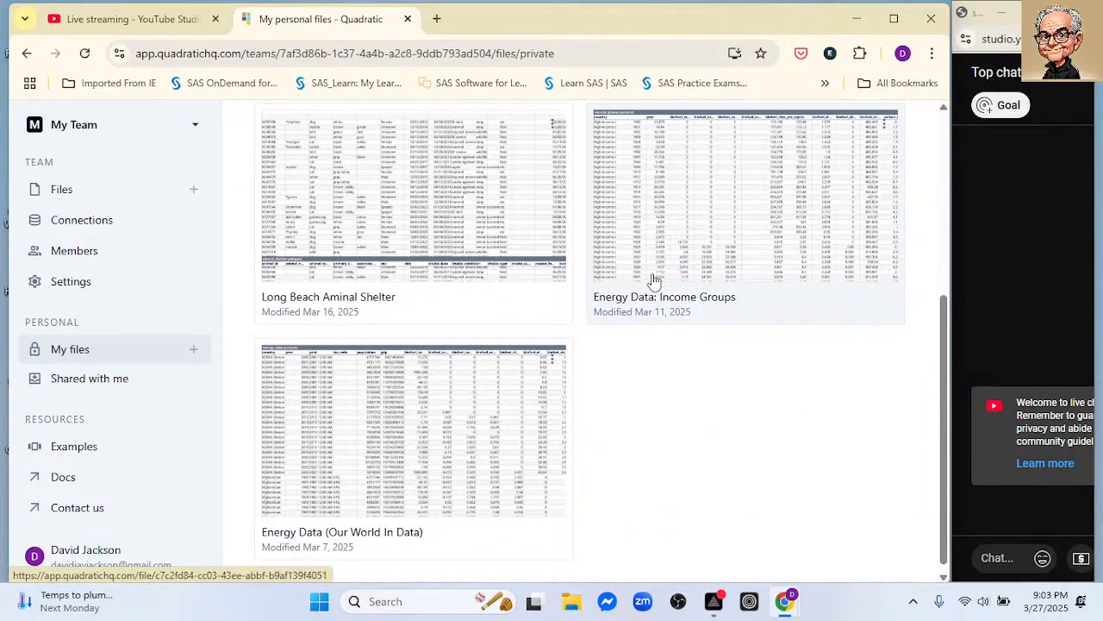
scroll(653, 281, up, 2)
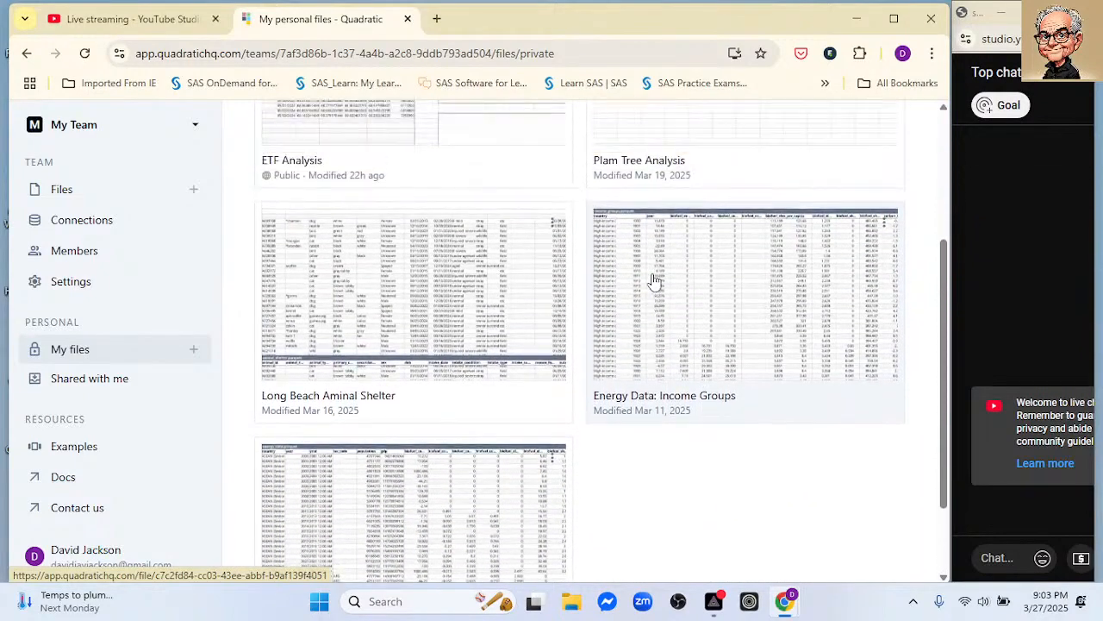
scroll(653, 281, up, 4)
scroll(652, 281, down, 4)
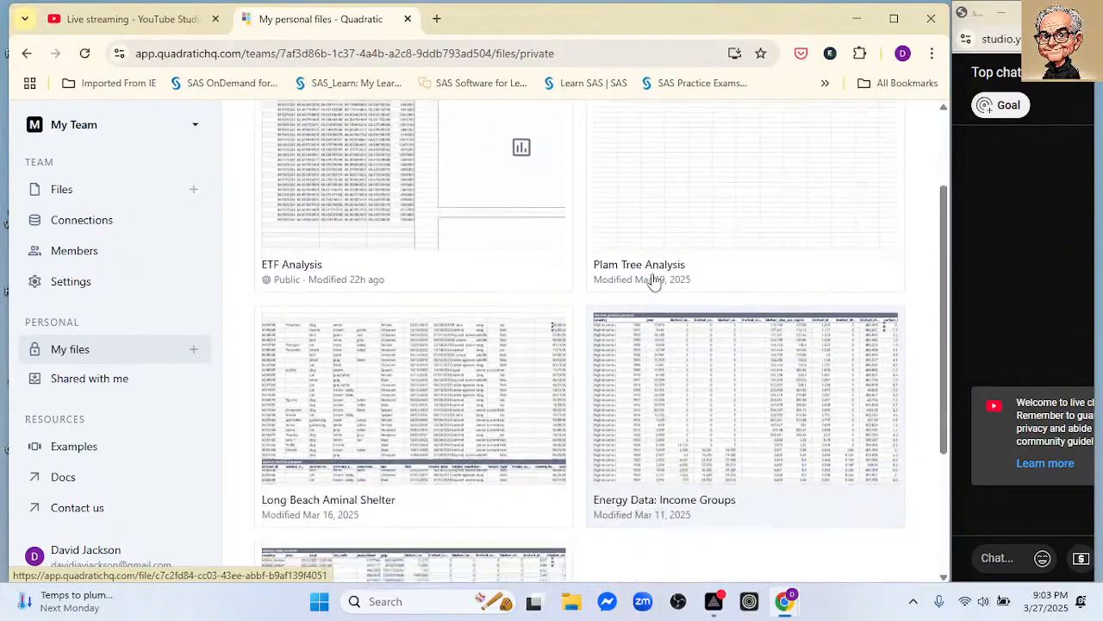
scroll(648, 267, down, 3)
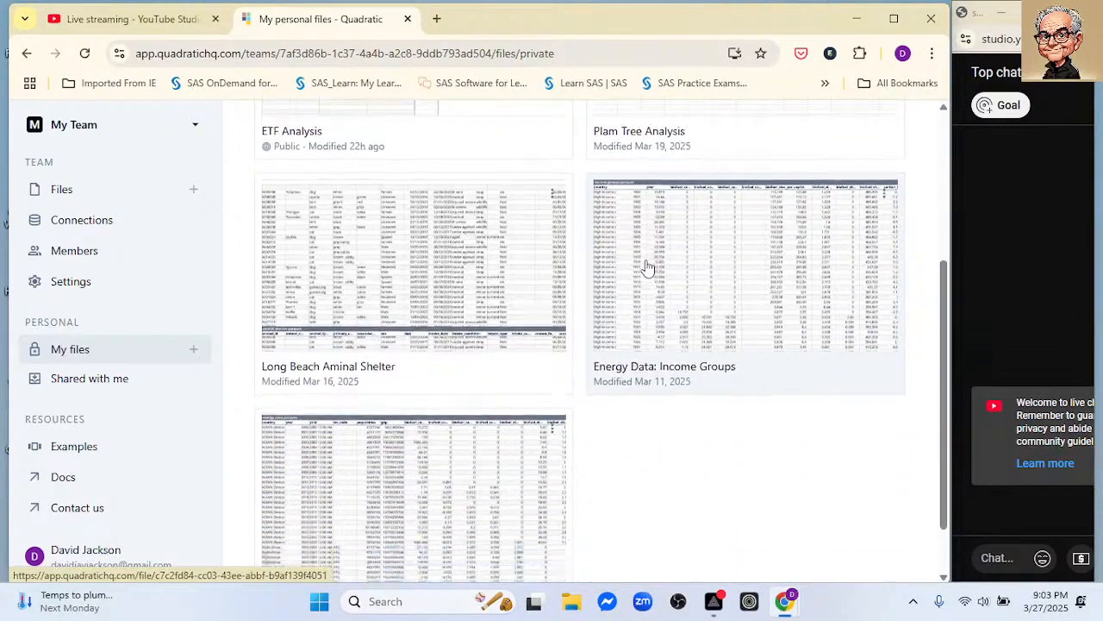
scroll(648, 268, up, 3)
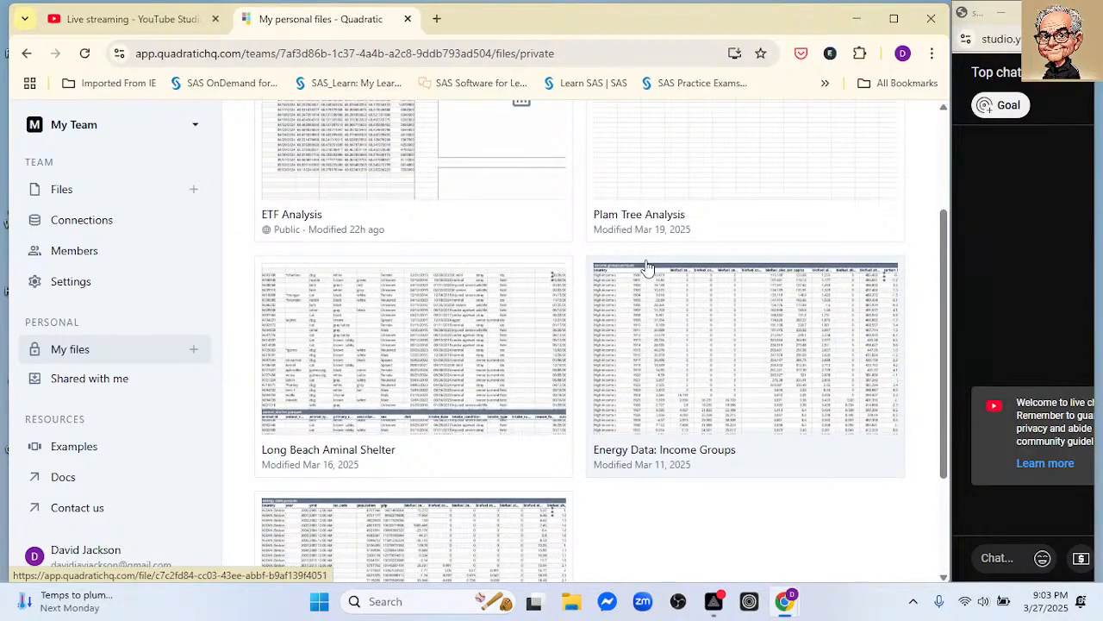
scroll(648, 268, up, 3)
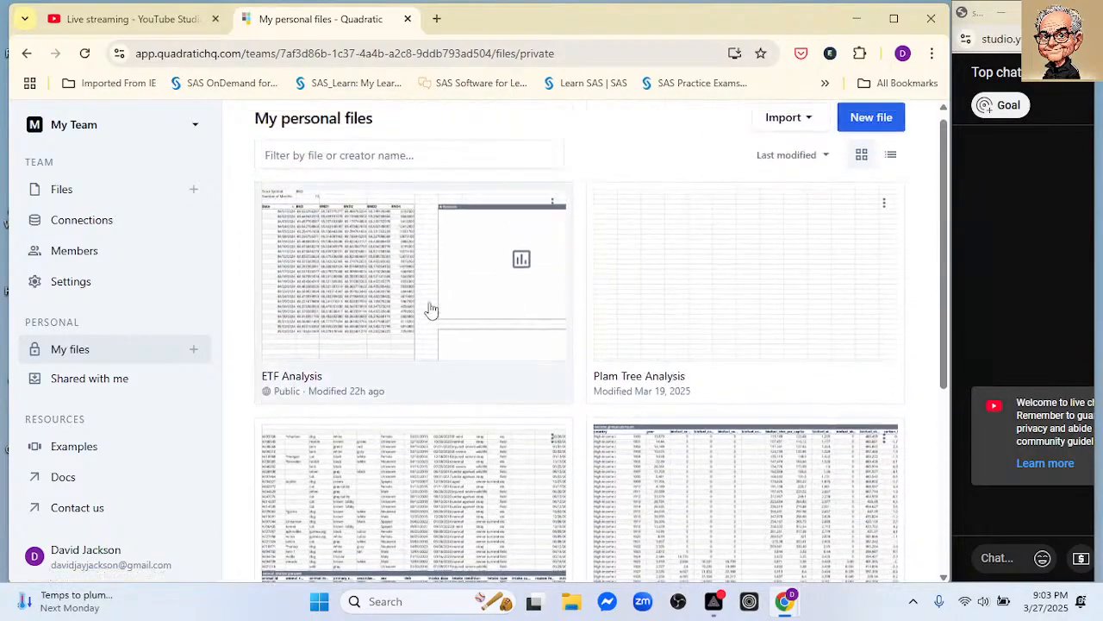
scroll(279, 205, up, 1)
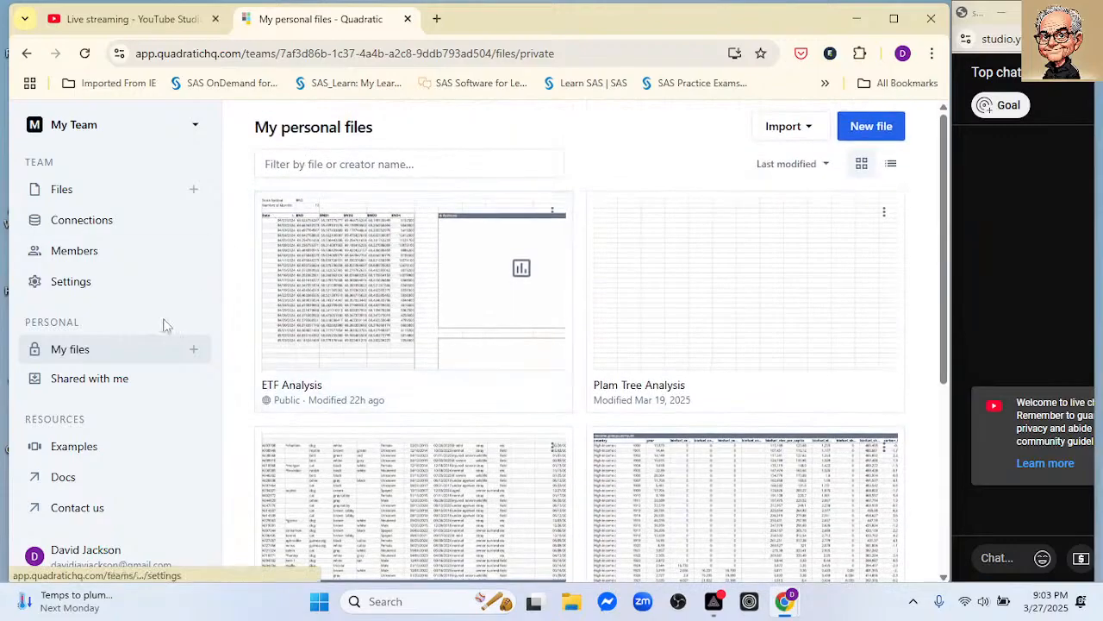
Return to the team files and open the Life Expectancy file
click(65, 195)
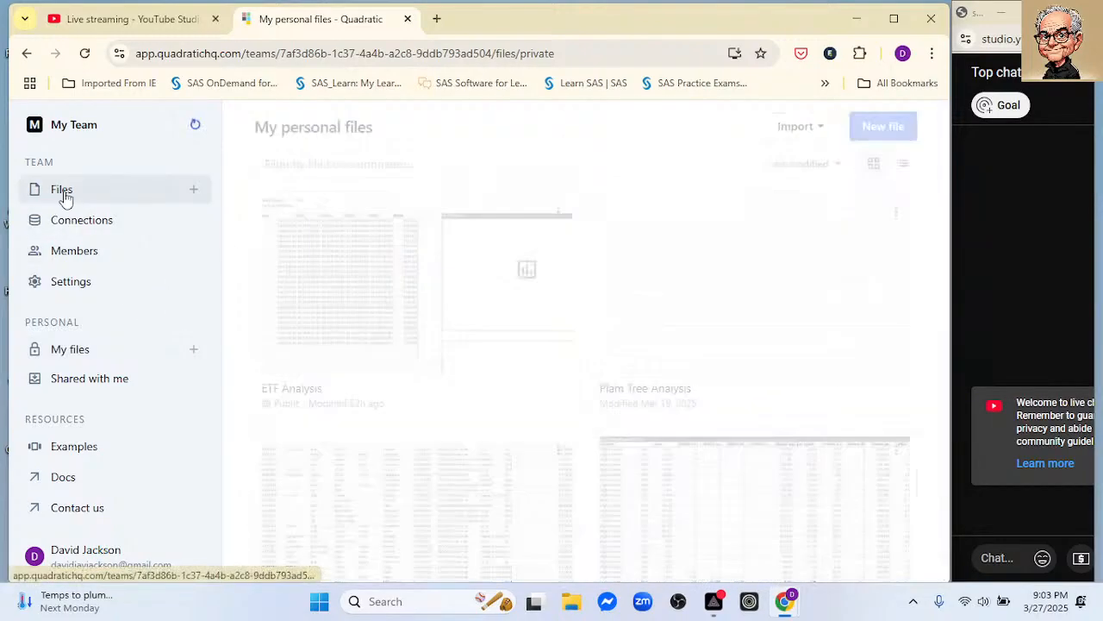
scroll(523, 311, down, 2)
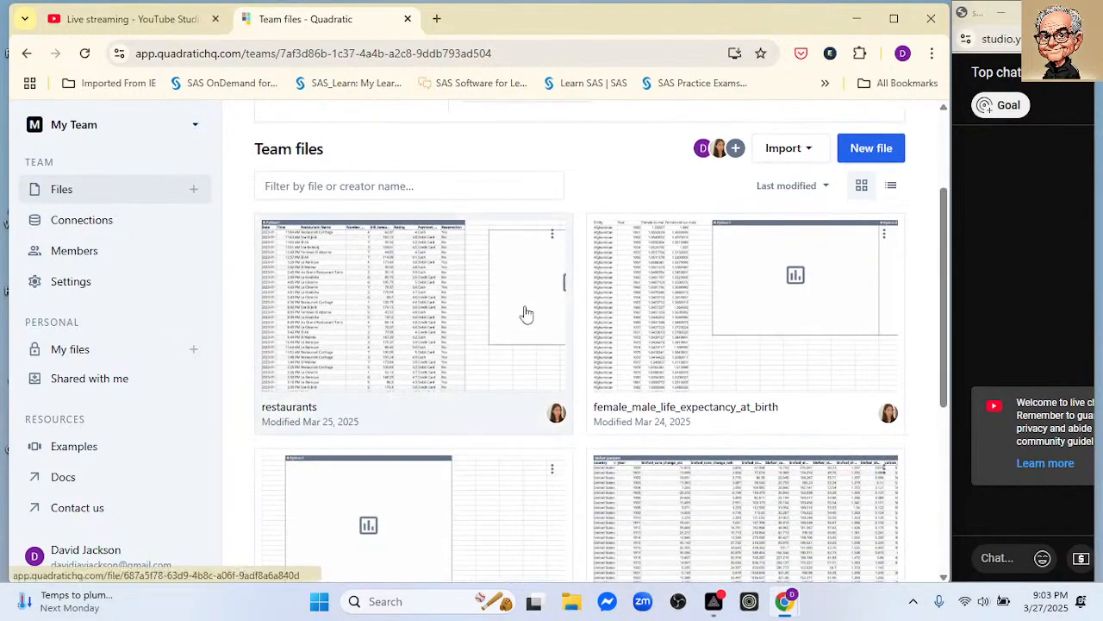
scroll(526, 313, down, 3)
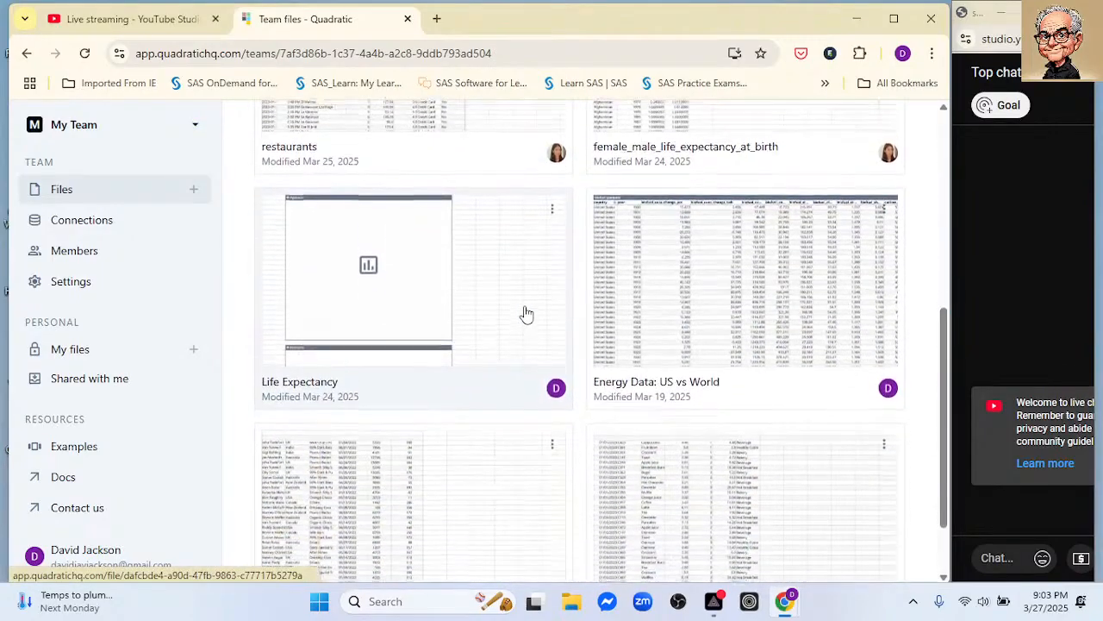
click(492, 274)
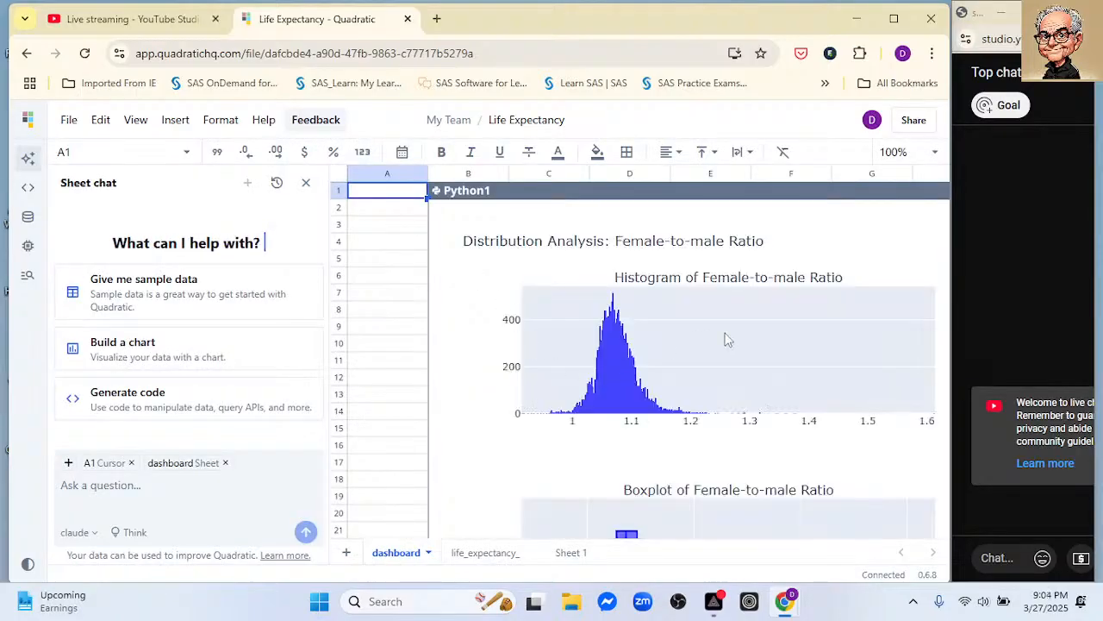
Examine the distribution charts on the dashboard sheet, then view the data table on the life_expectancy_ sheet
scroll(726, 338, down, 5)
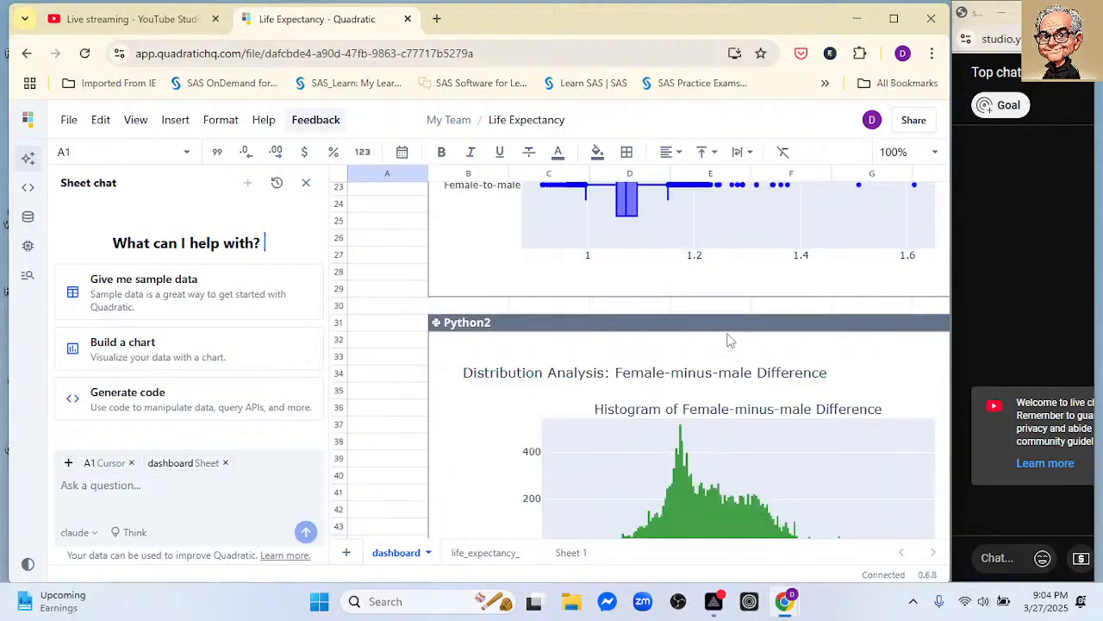
scroll(727, 339, down, 2)
scroll(726, 339, up, 1)
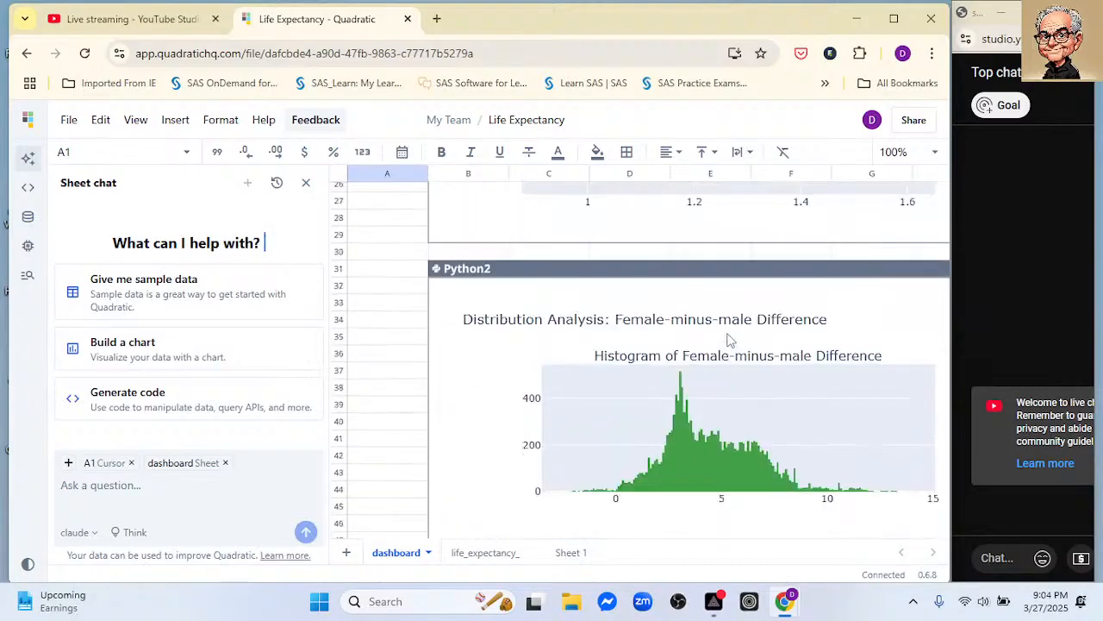
click(476, 554)
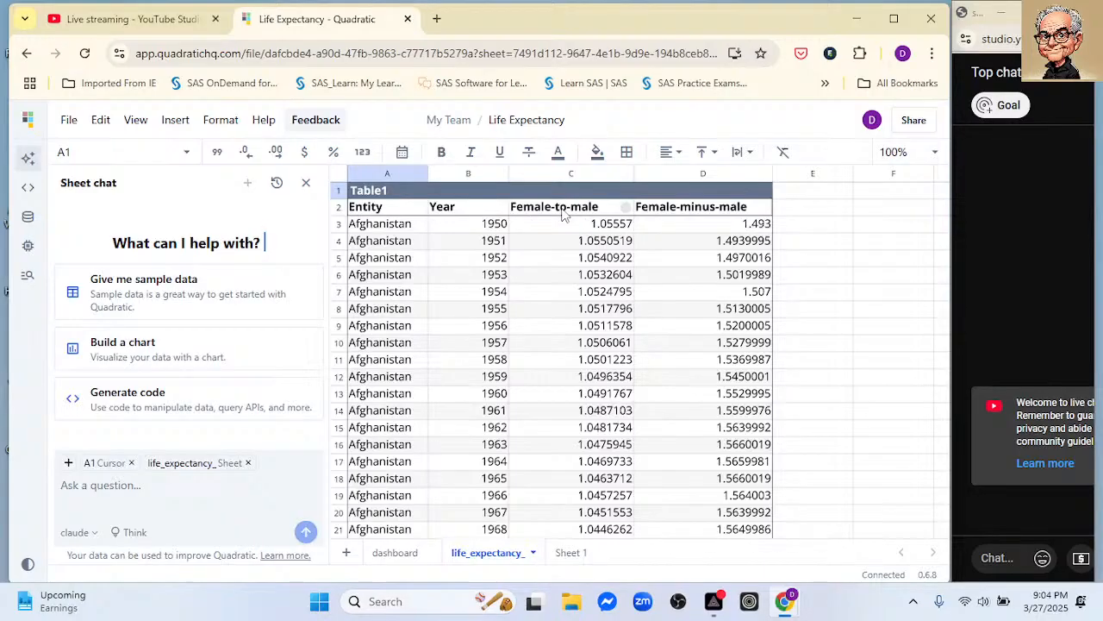
Create a new blank spreadsheet file
click(69, 121)
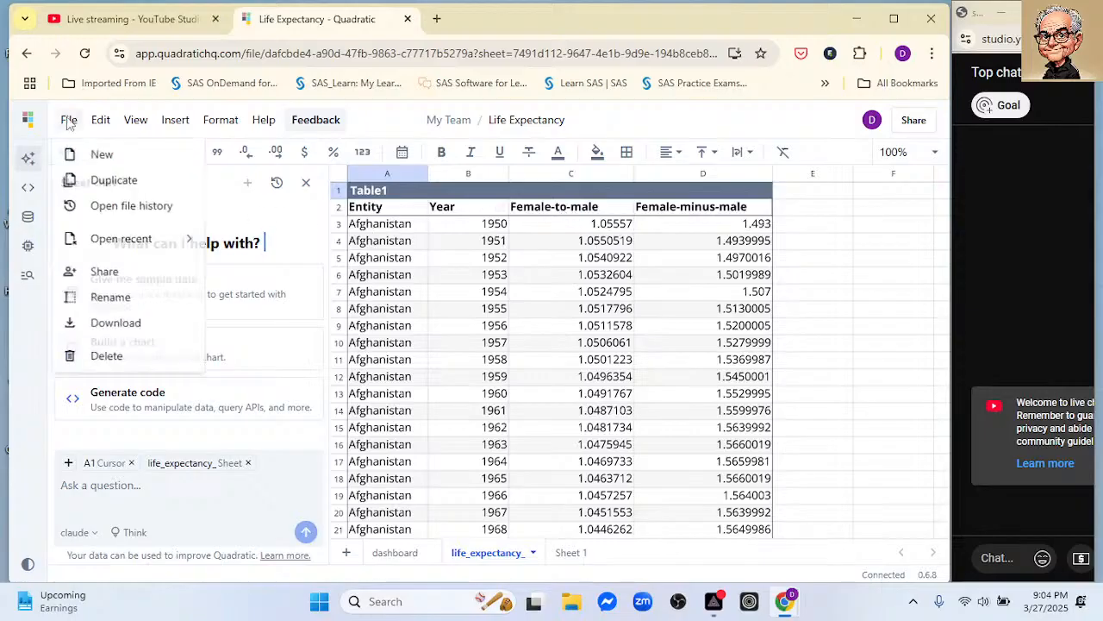
click(100, 155)
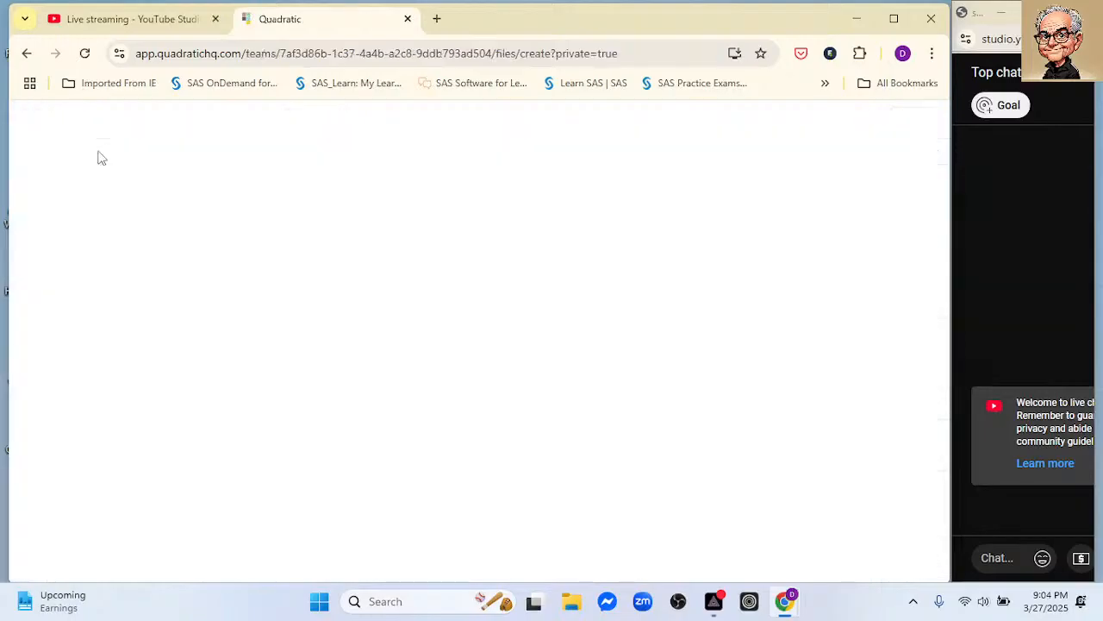
Switch to File Explorer and look through the envs, life_expectancy, IncomeTax and Github folders
click(572, 604)
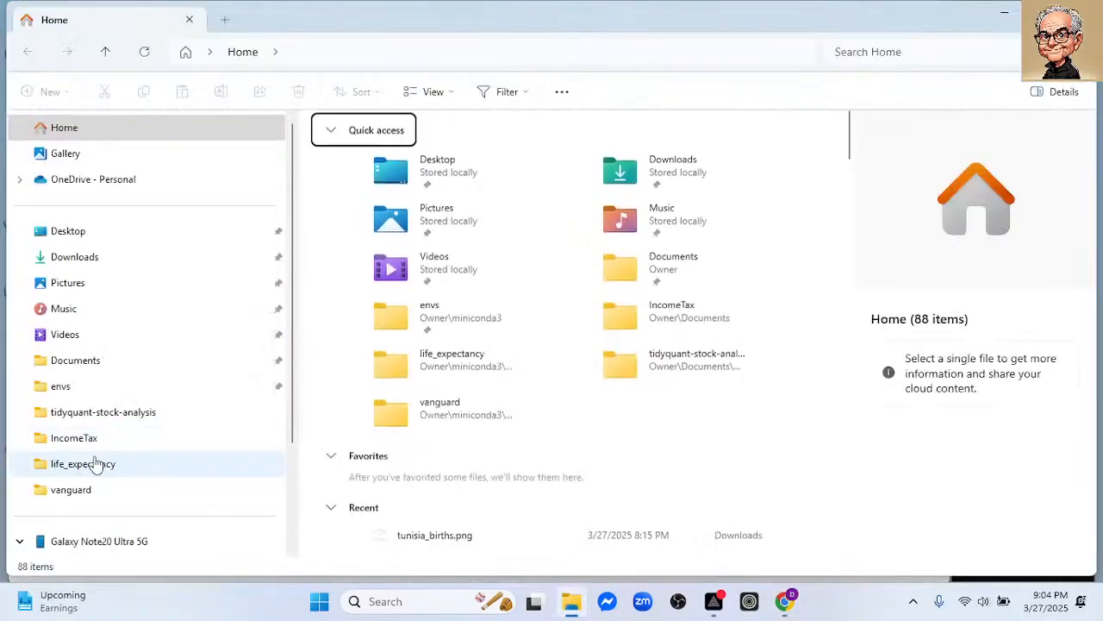
click(69, 388)
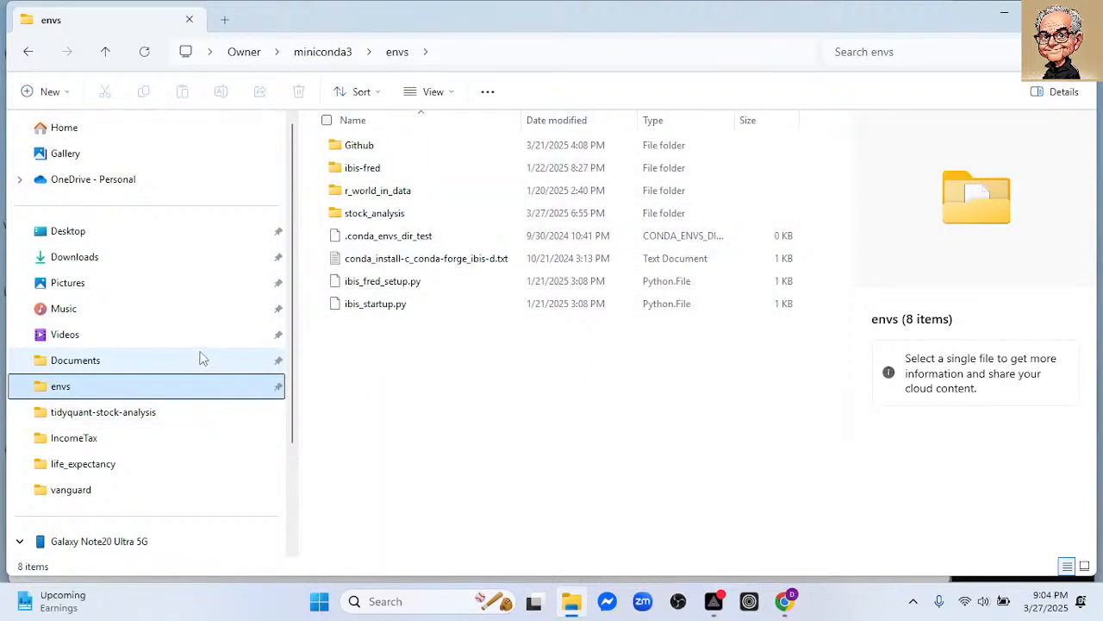
click(100, 466)
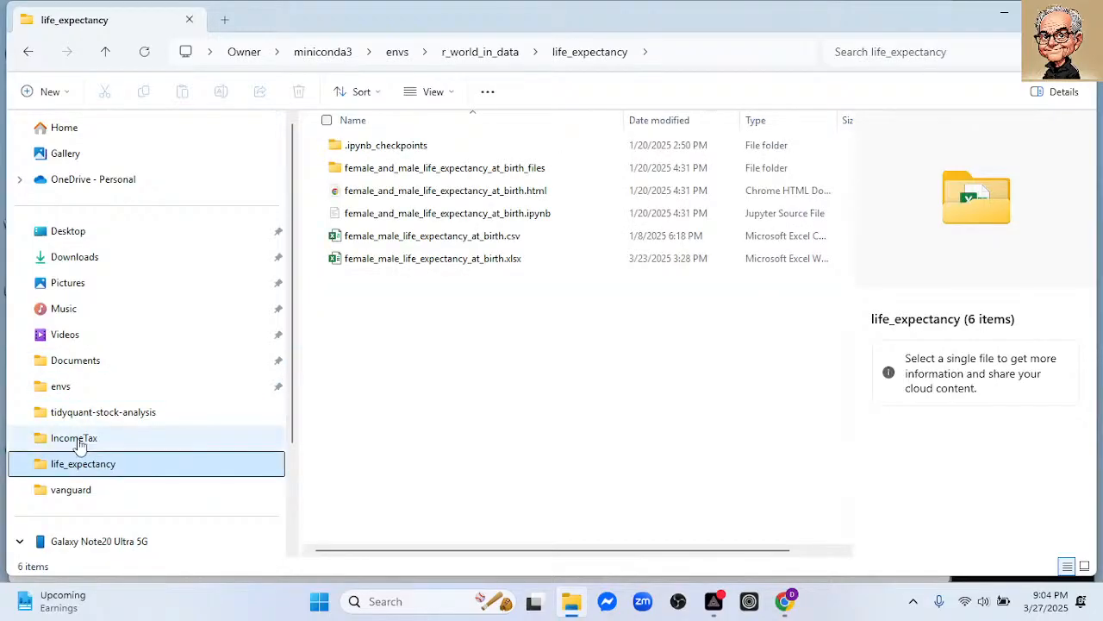
click(80, 439)
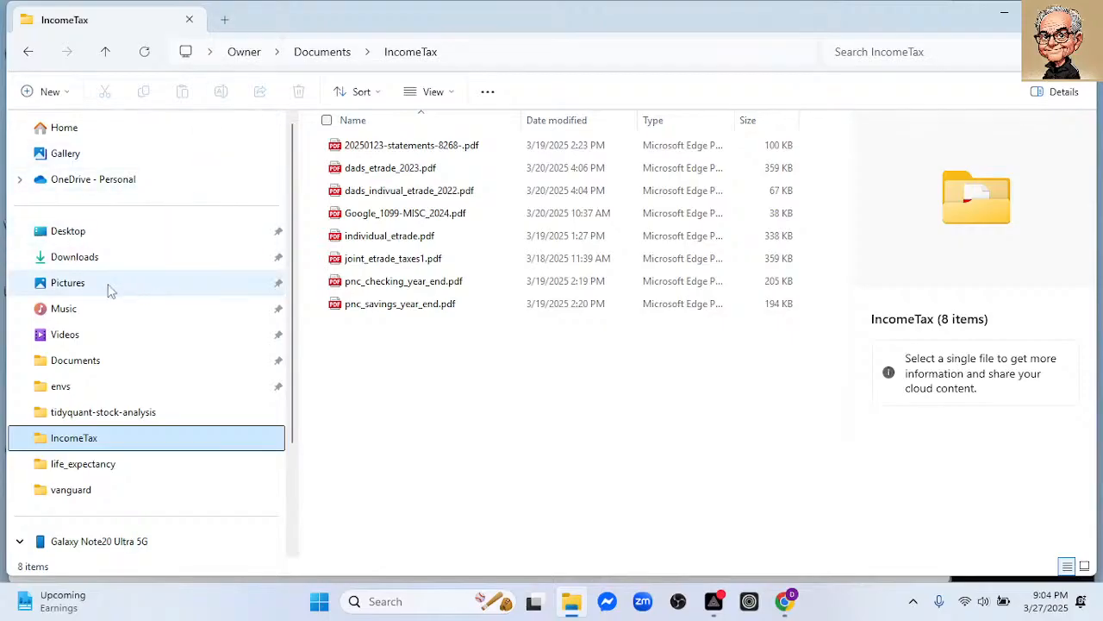
click(101, 388)
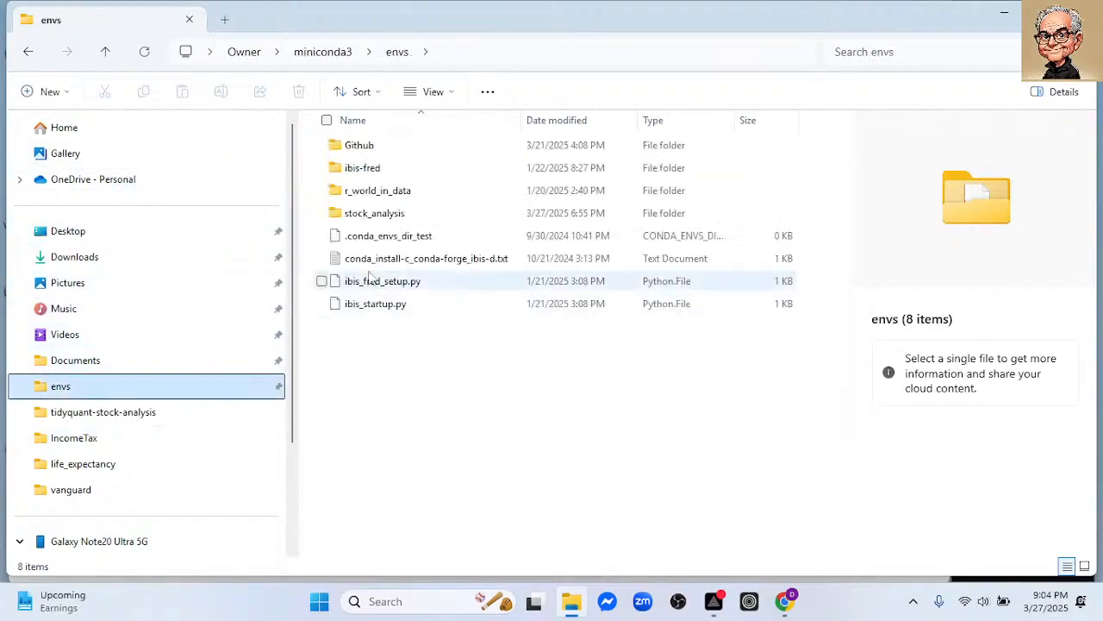
double_click(357, 146)
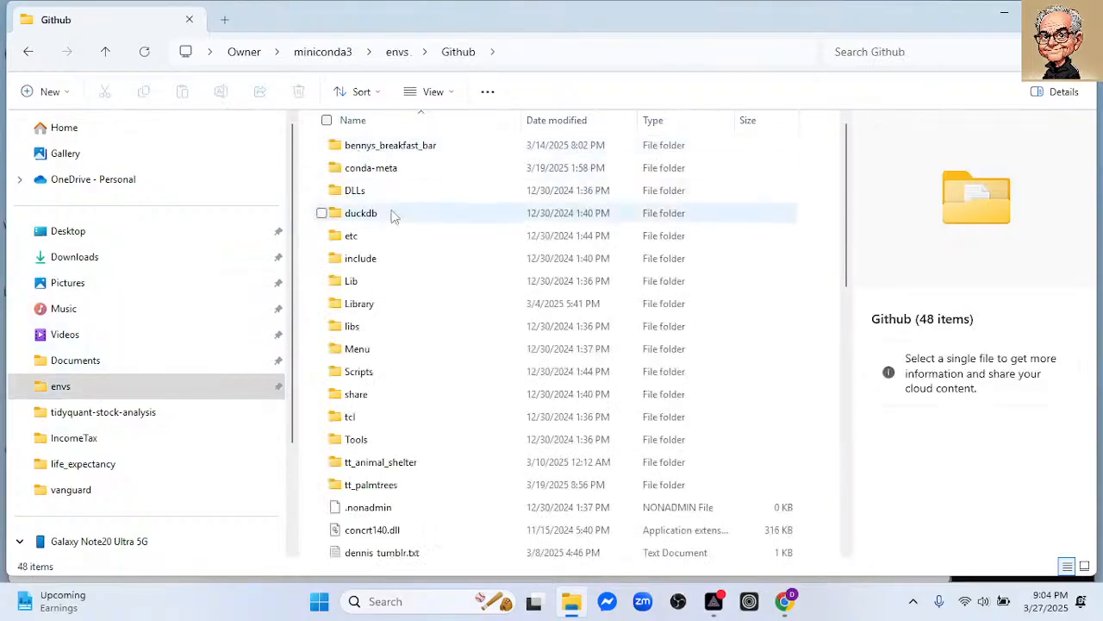
scroll(440, 256, down, 5)
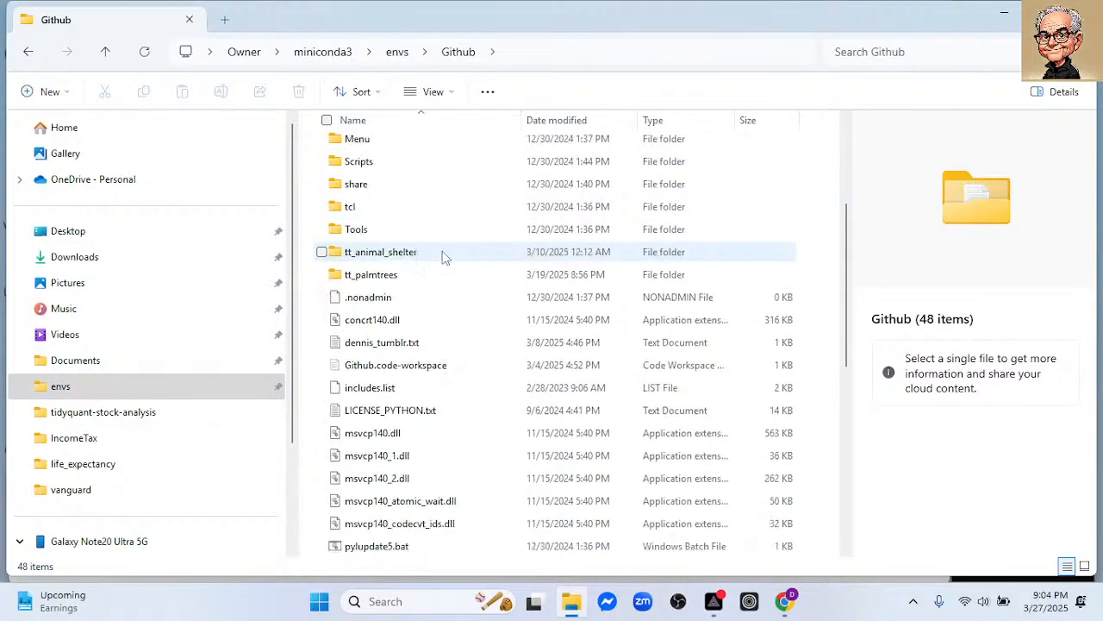
scroll(444, 257, down, 4)
scroll(444, 257, up, 9)
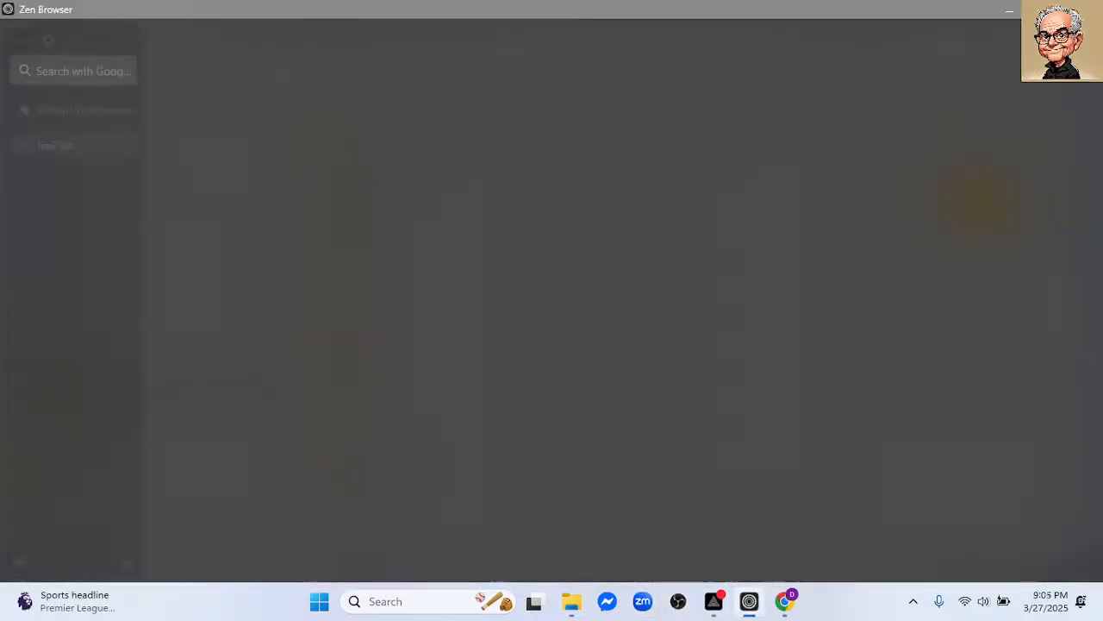
Close Zen Browser and switch back to the Chrome window with the untitled Quadratic file
click(1084, 9)
mouse_move(786, 603)
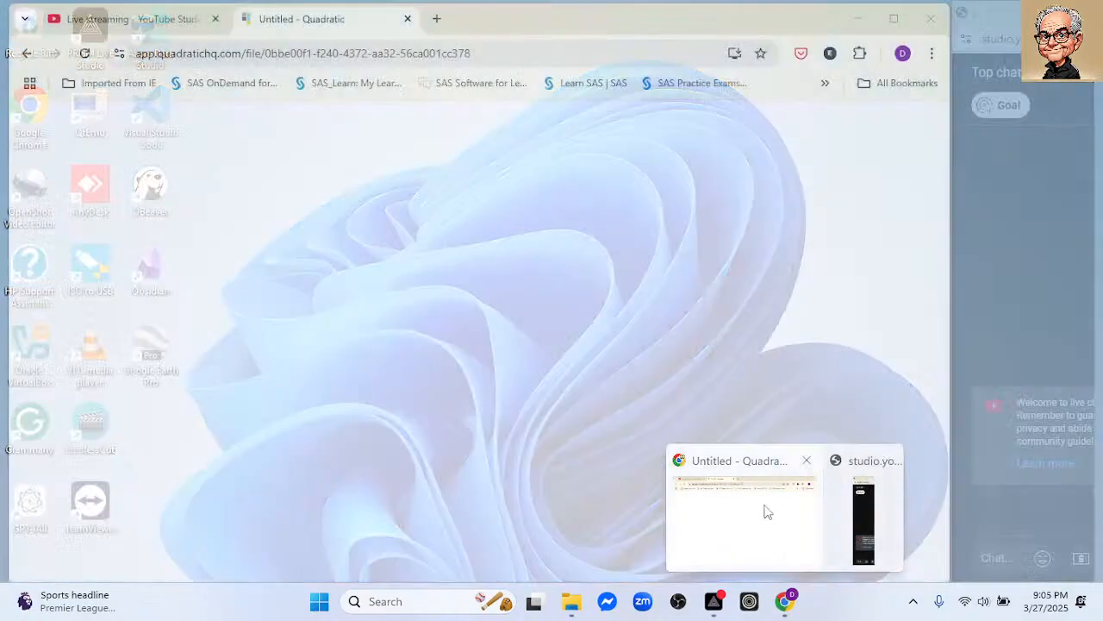
click(750, 487)
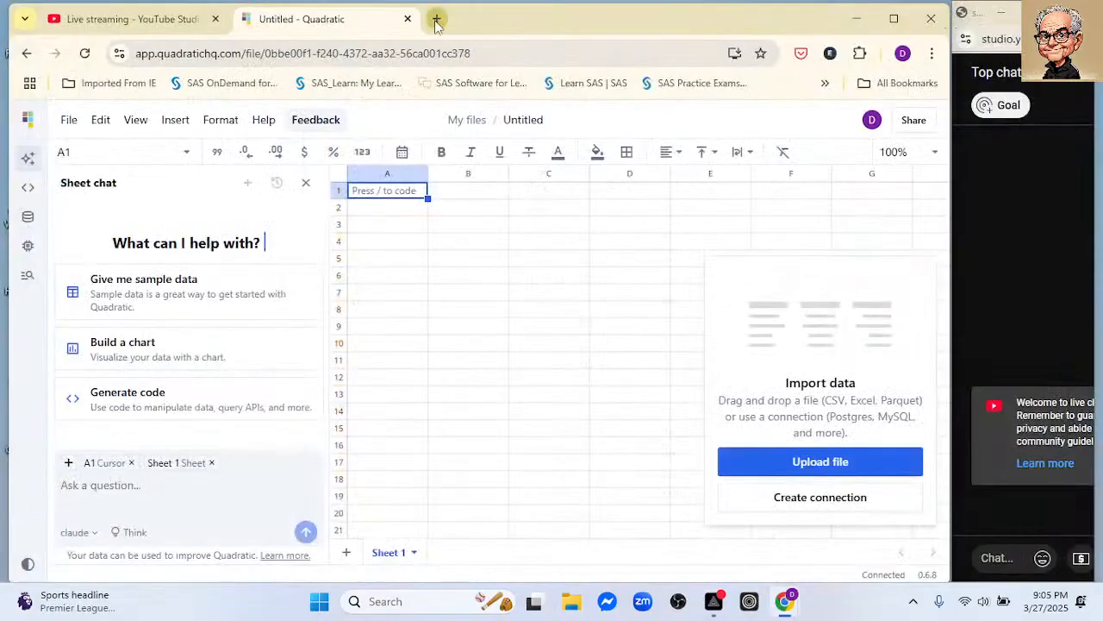
Open GitHub in a new browser tab and try to sign in with the saved credentials
click(434, 17)
click(446, 289)
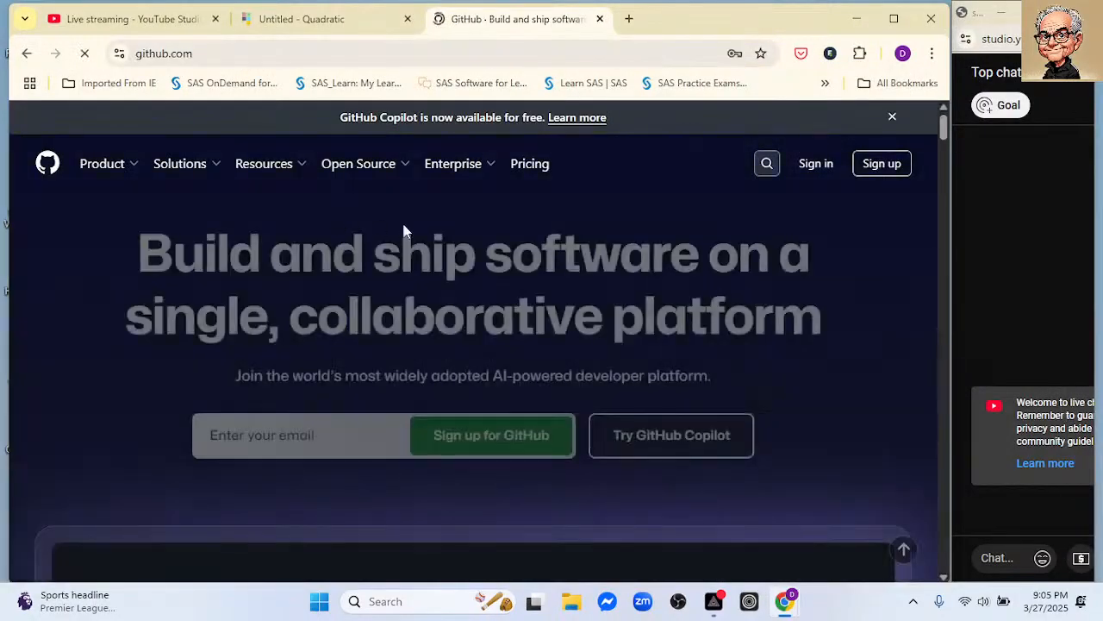
click(813, 165)
click(462, 380)
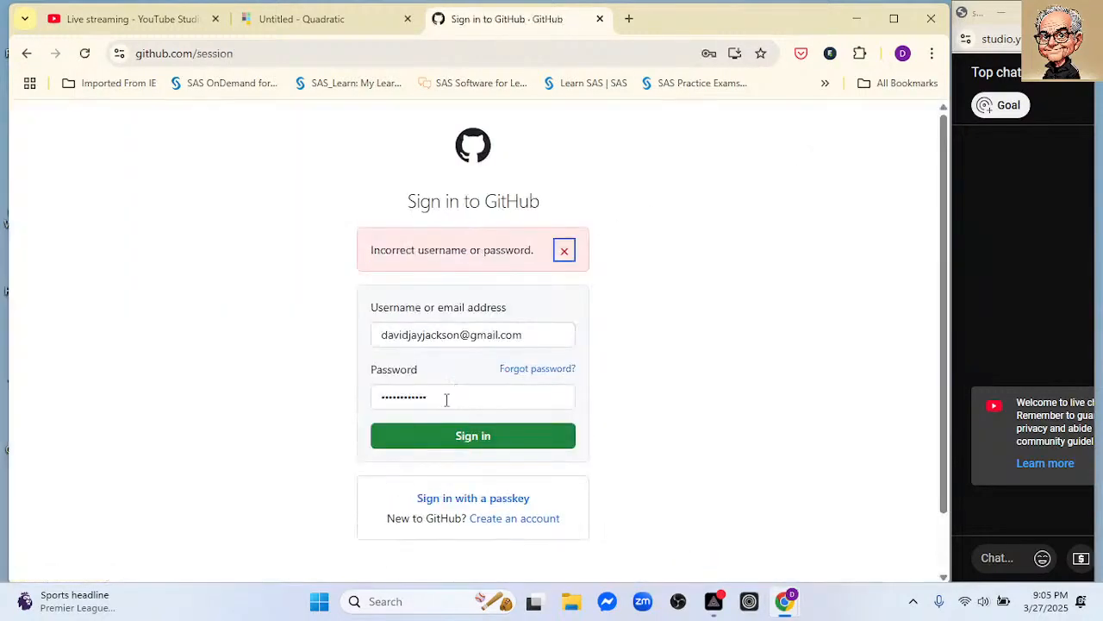
Re-enter the GitHub account password and submit the sign-in form
double_click(445, 397)
text(d)
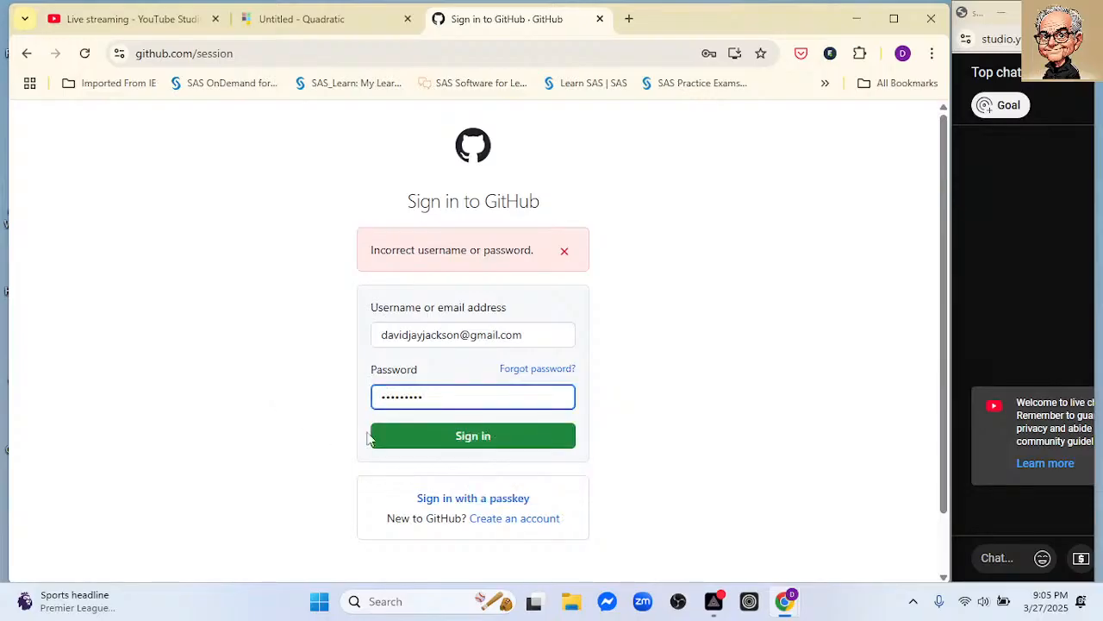
click(468, 435)
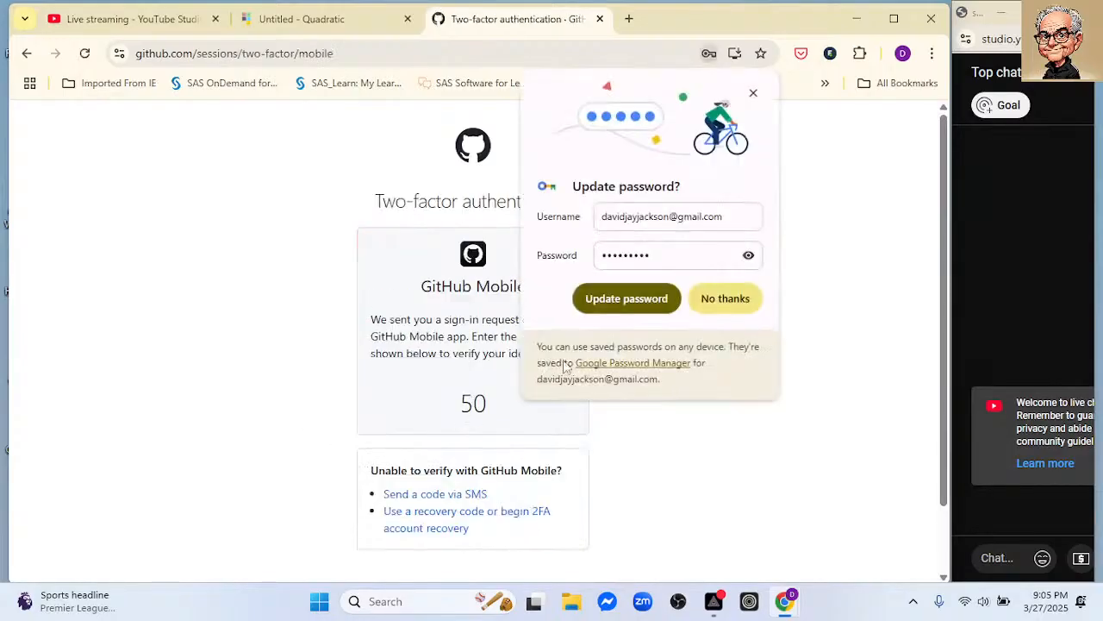
Decline the browser's password update and open the owid_birth_age repository from the account's repositories
click(719, 302)
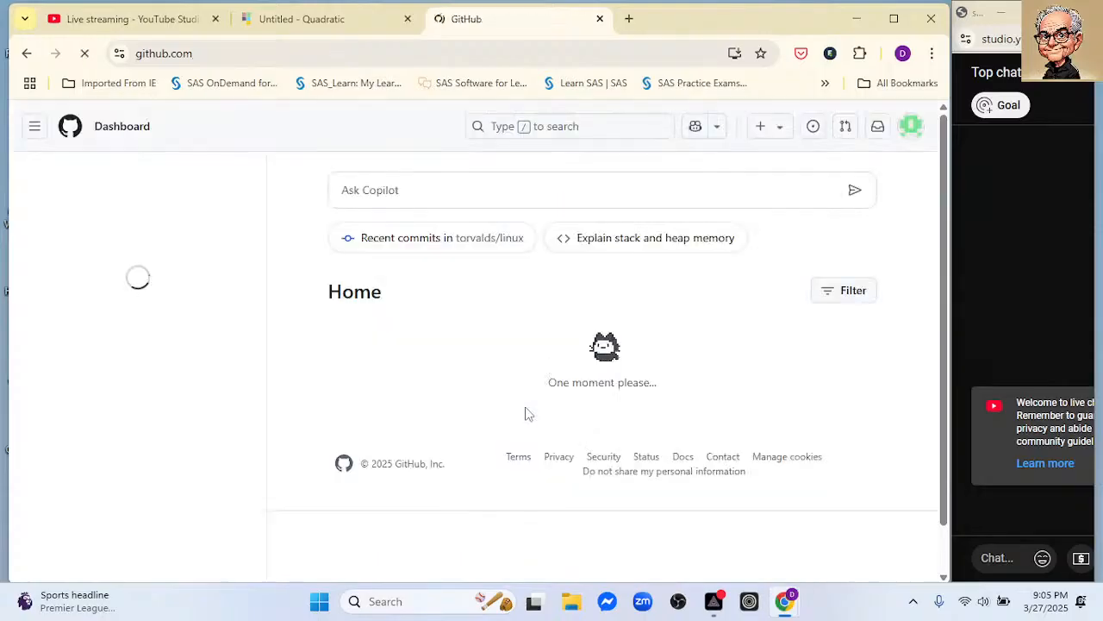
click(910, 127)
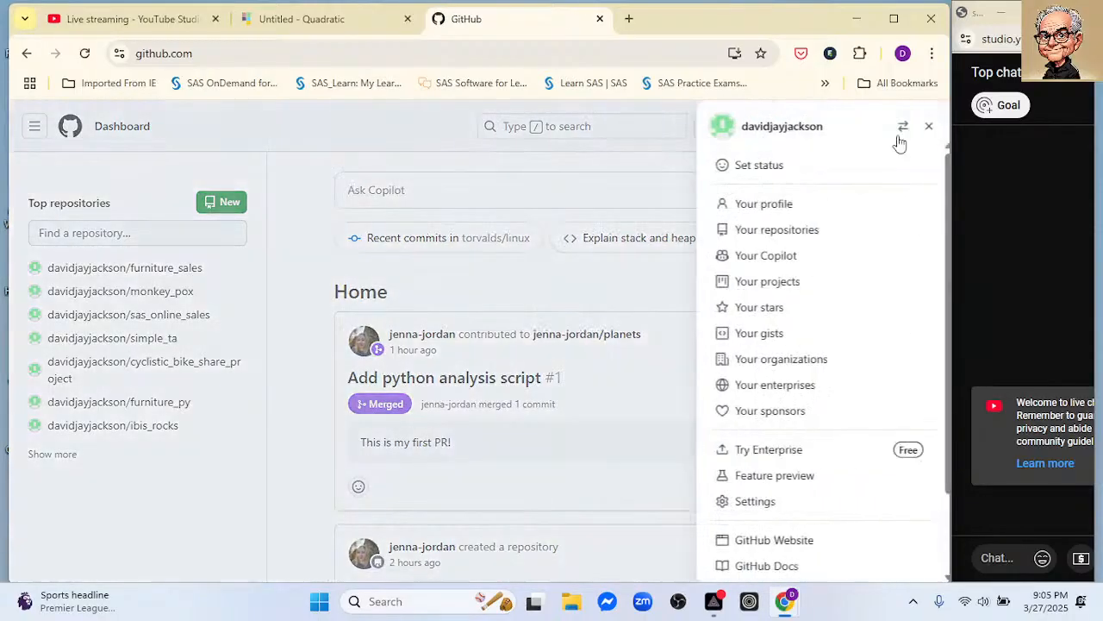
click(790, 239)
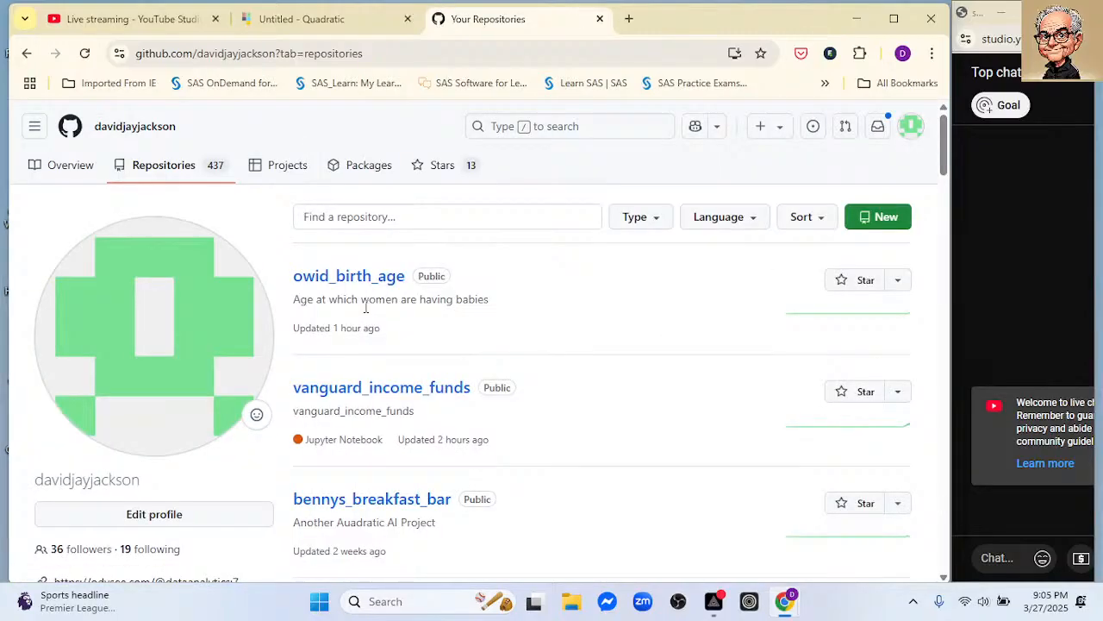
click(365, 290)
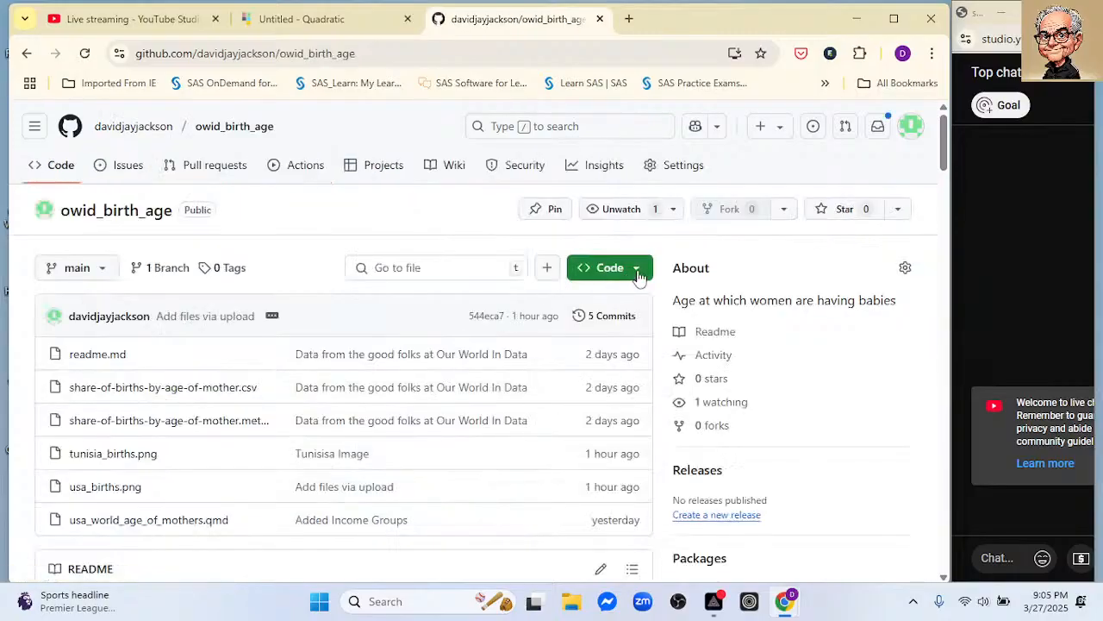
Copy the HTTPS clone URL of the owid_birth_age repository to the clipboard
click(635, 274)
click(531, 410)
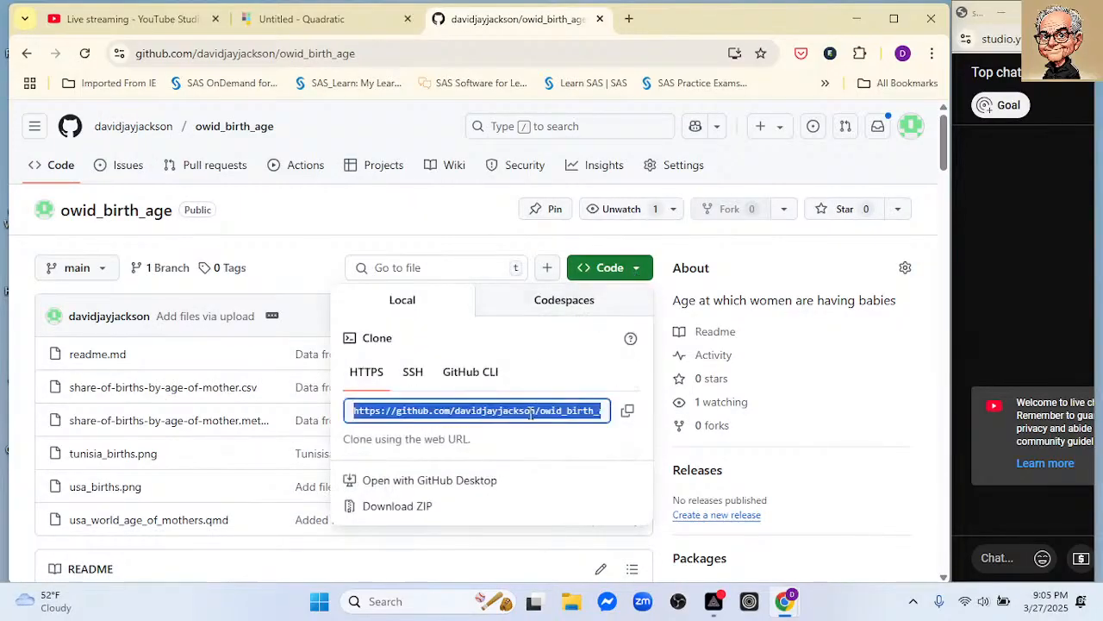
click(627, 411)
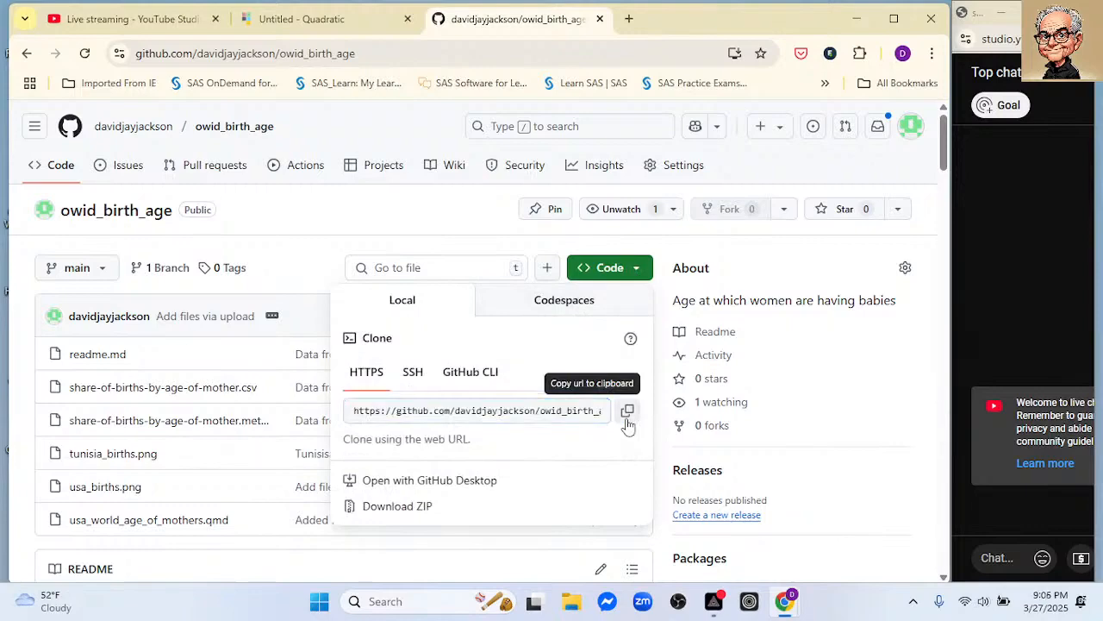
Minimize Chrome, launch Anaconda Prompt and change the directory to miniconda3\envs\Github
click(856, 18)
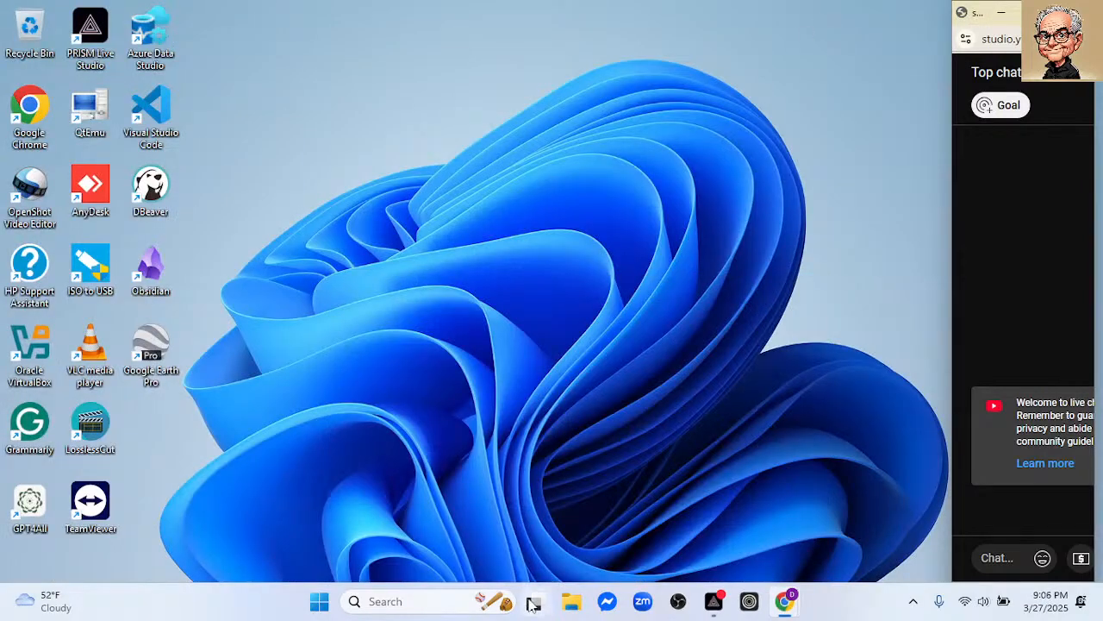
click(320, 602)
click(370, 310)
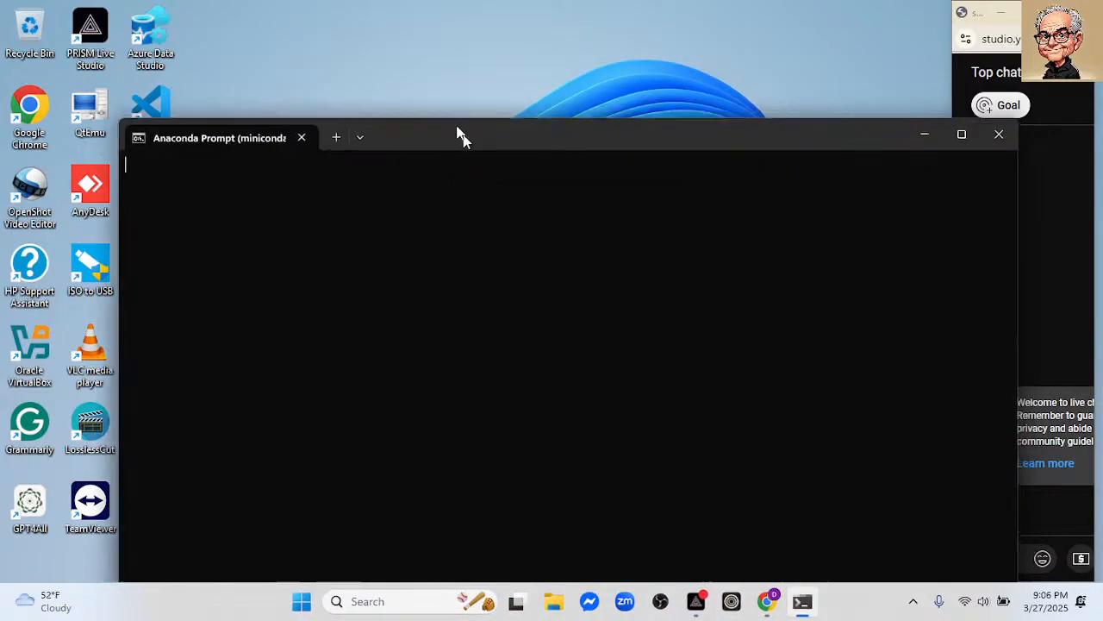
drag(456, 133, 427, 66)
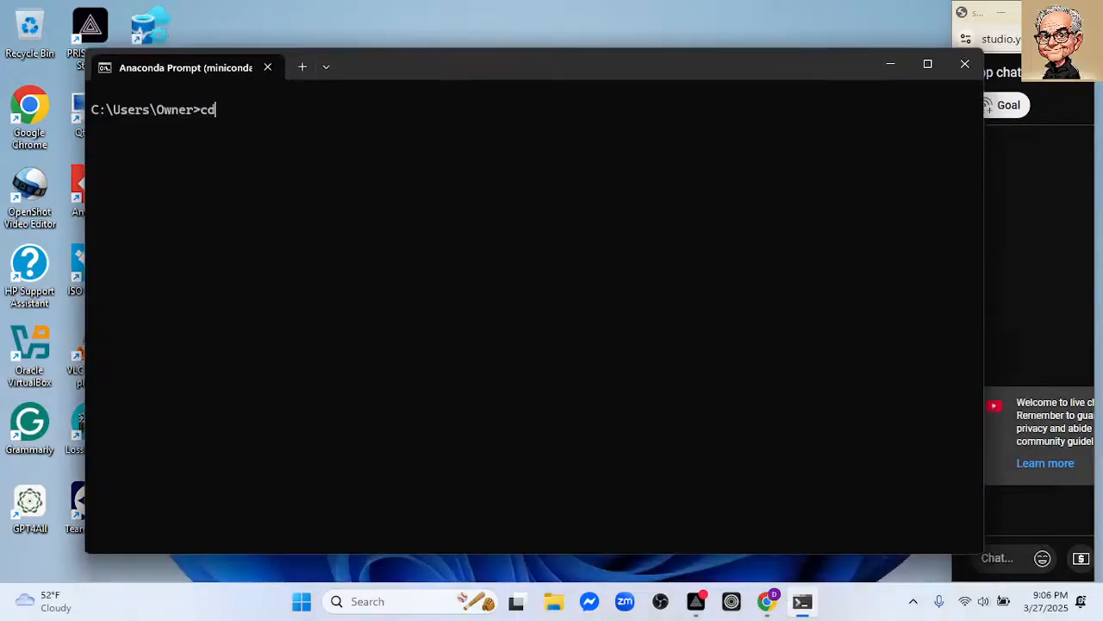
text(cd miniconda3\e)
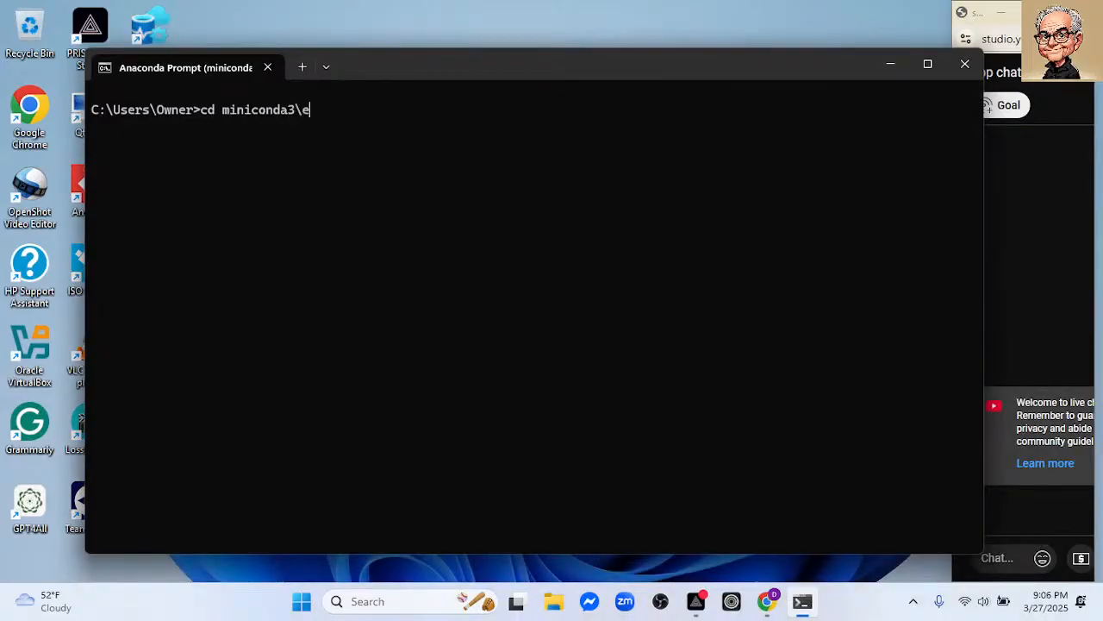
text(nvs\Github)
key(Return)
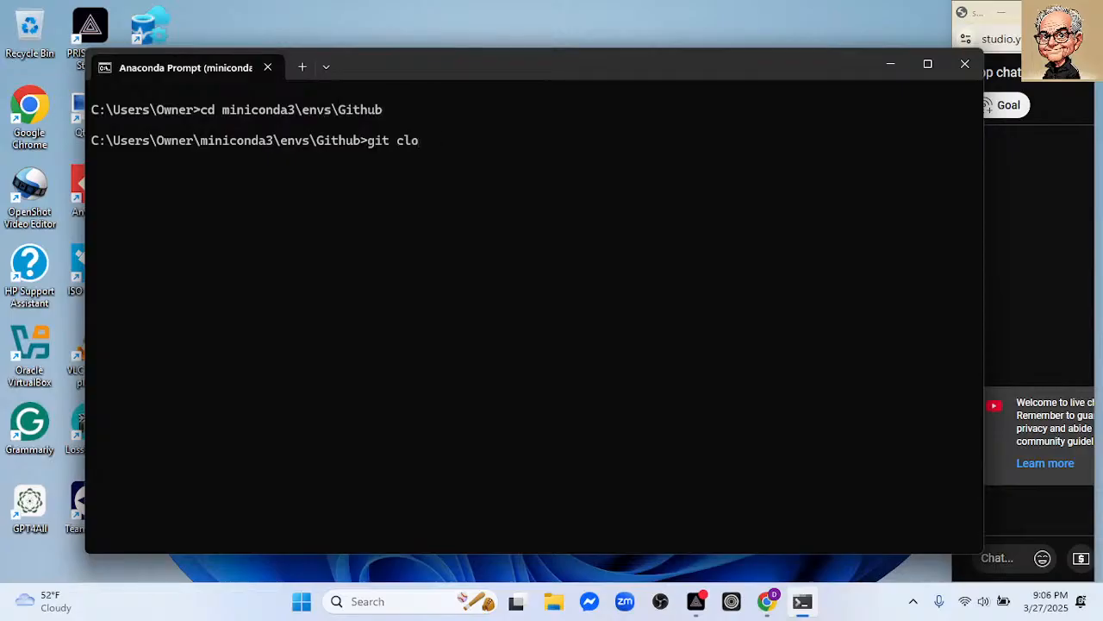
Run git clone with the copied owid_birth_age URL, and exit the prompt
text(ne)
key(ctrl+v)
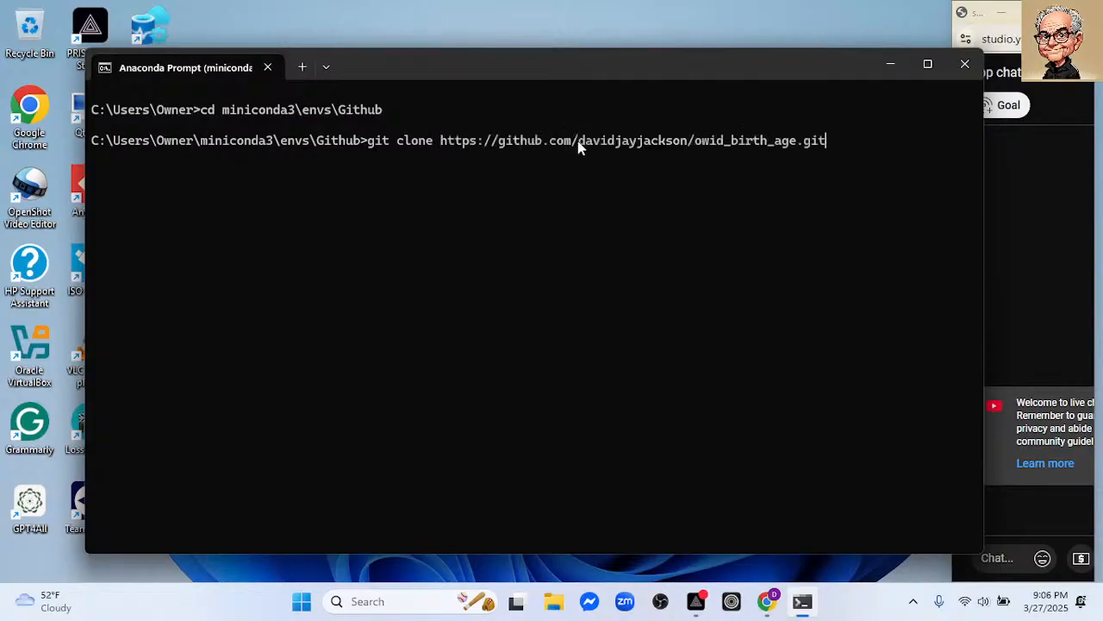
key(Return)
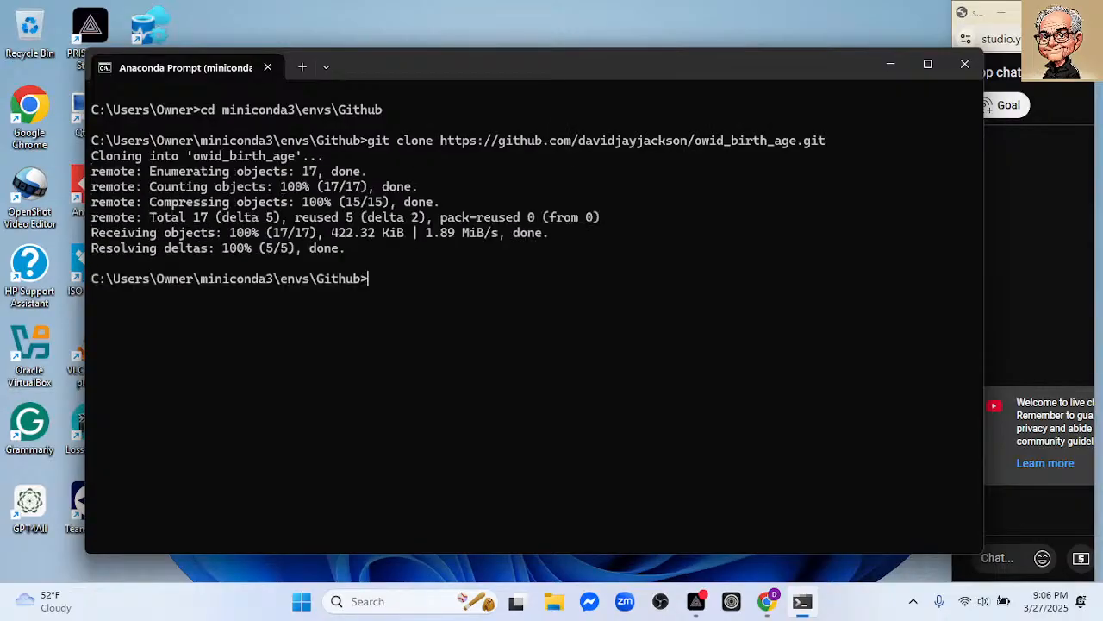
text(exit)
key(Return)
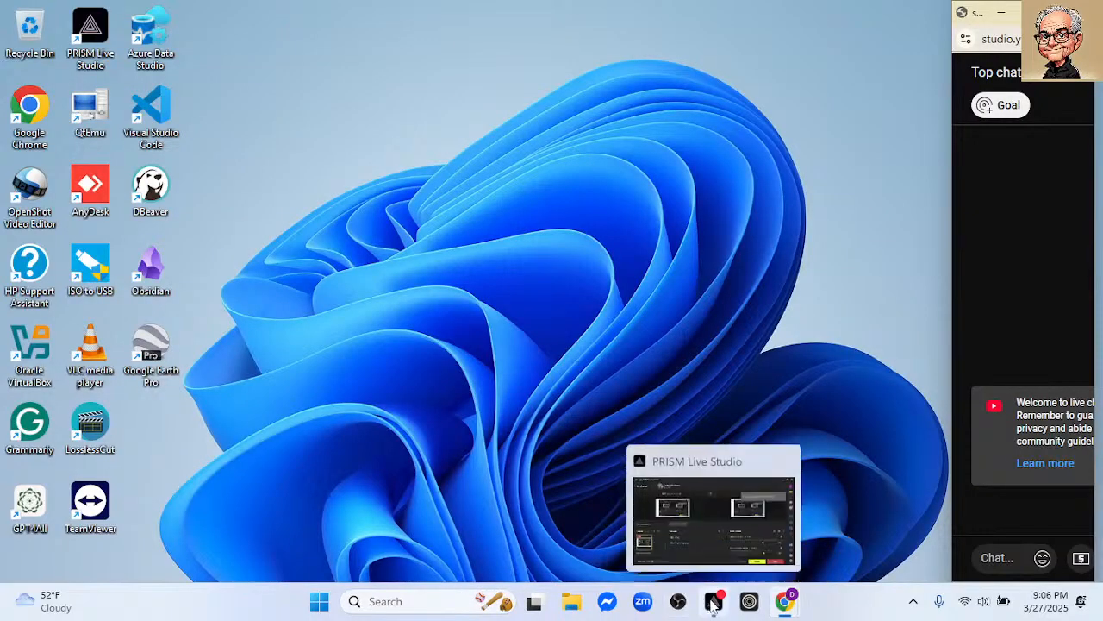
Switch to File Explorer and open the cloned owid_birth_age folder inside envs\Github
click(571, 600)
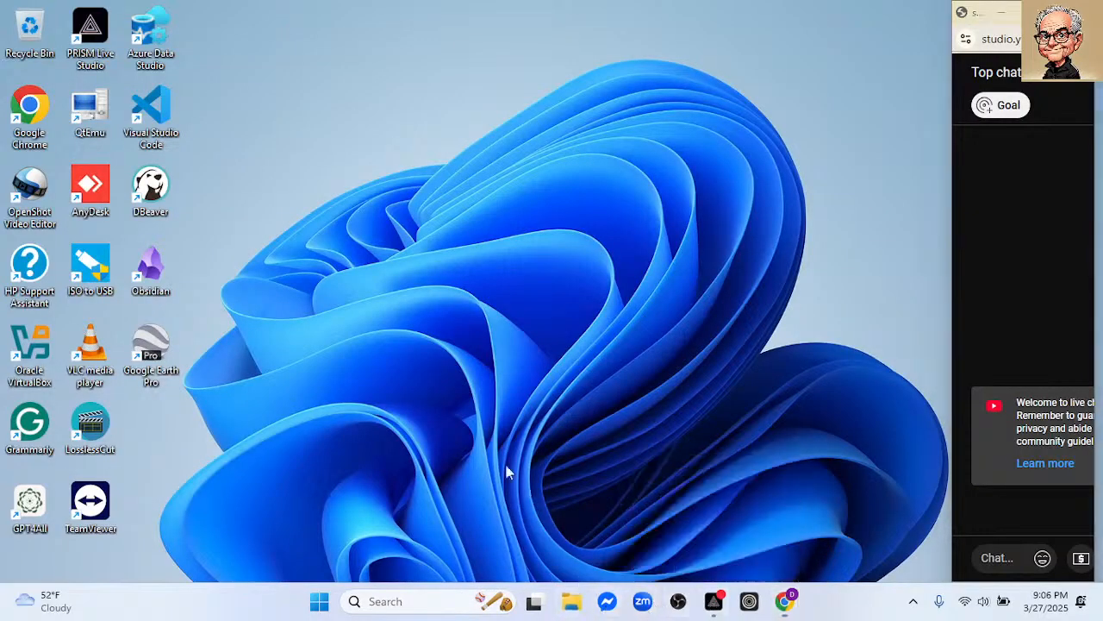
click(89, 387)
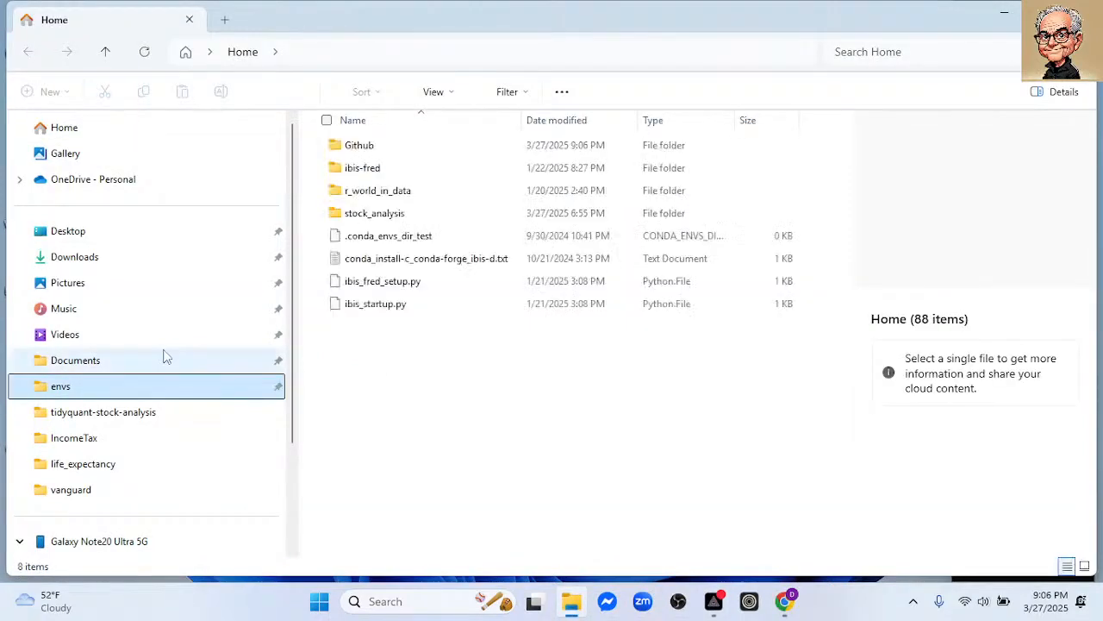
double_click(382, 148)
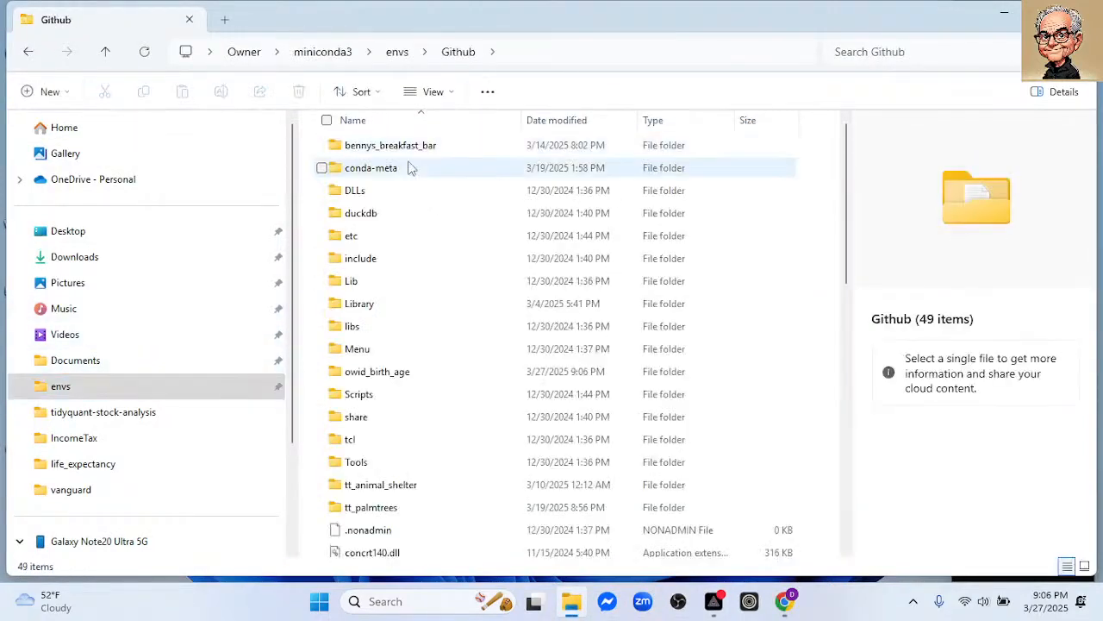
double_click(394, 374)
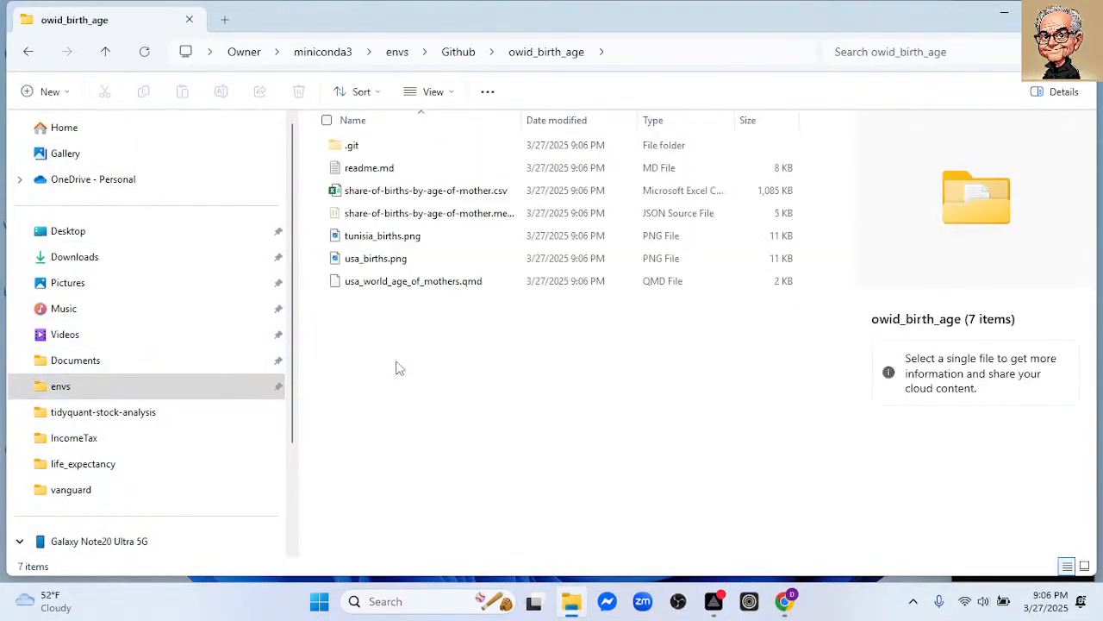
Open readme.md in Notepad, read through the data package description, and close Notepad
click(389, 175)
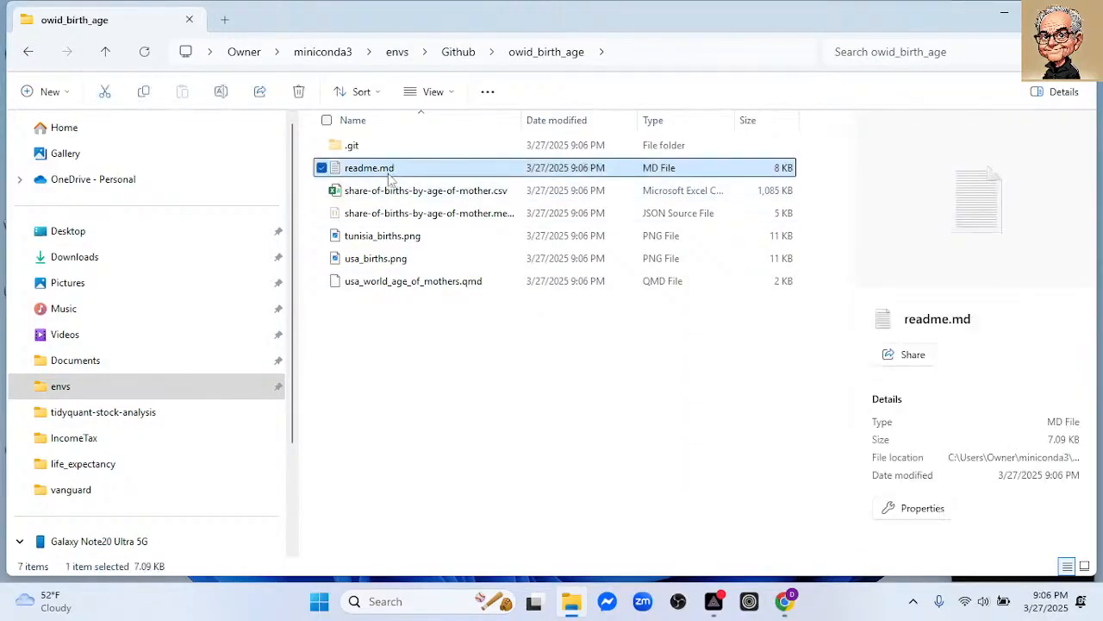
double_click(389, 173)
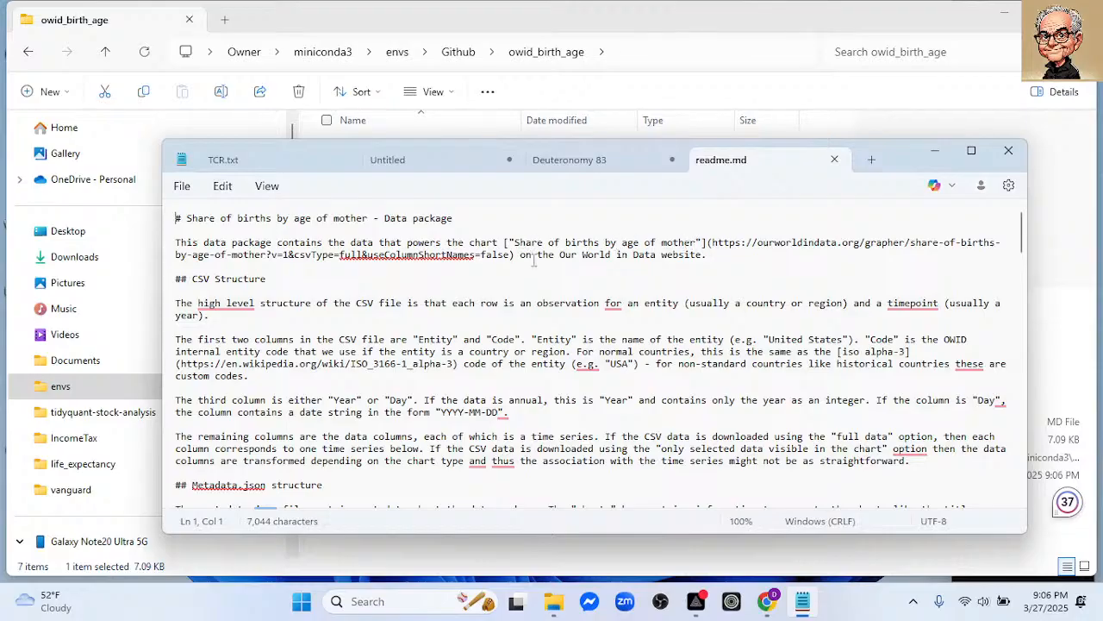
scroll(373, 317, down, 1)
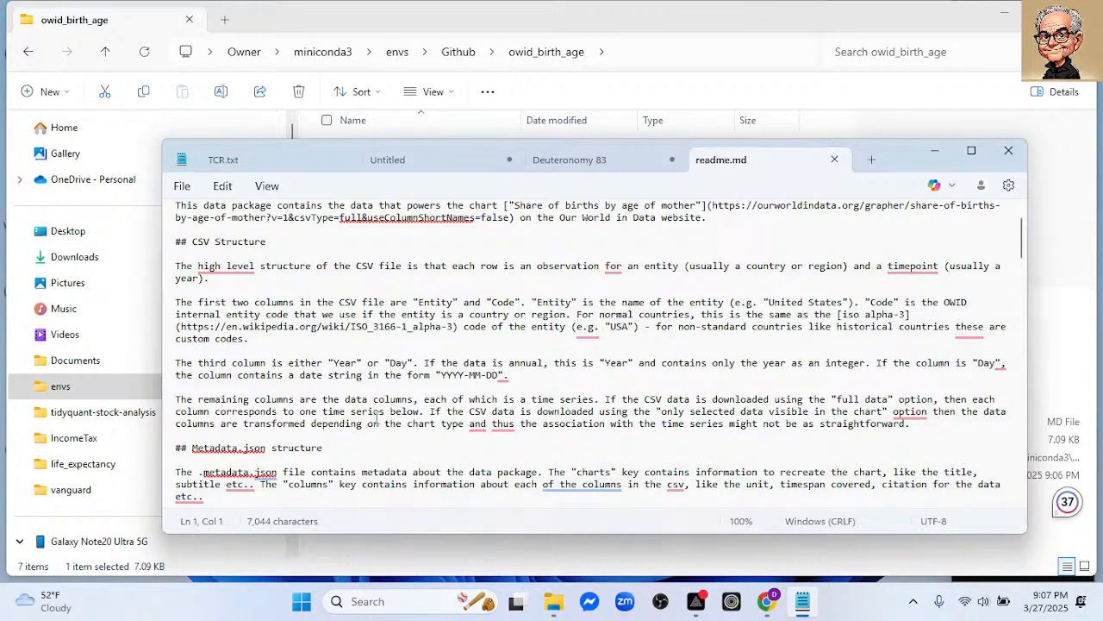
scroll(456, 397, down, 3)
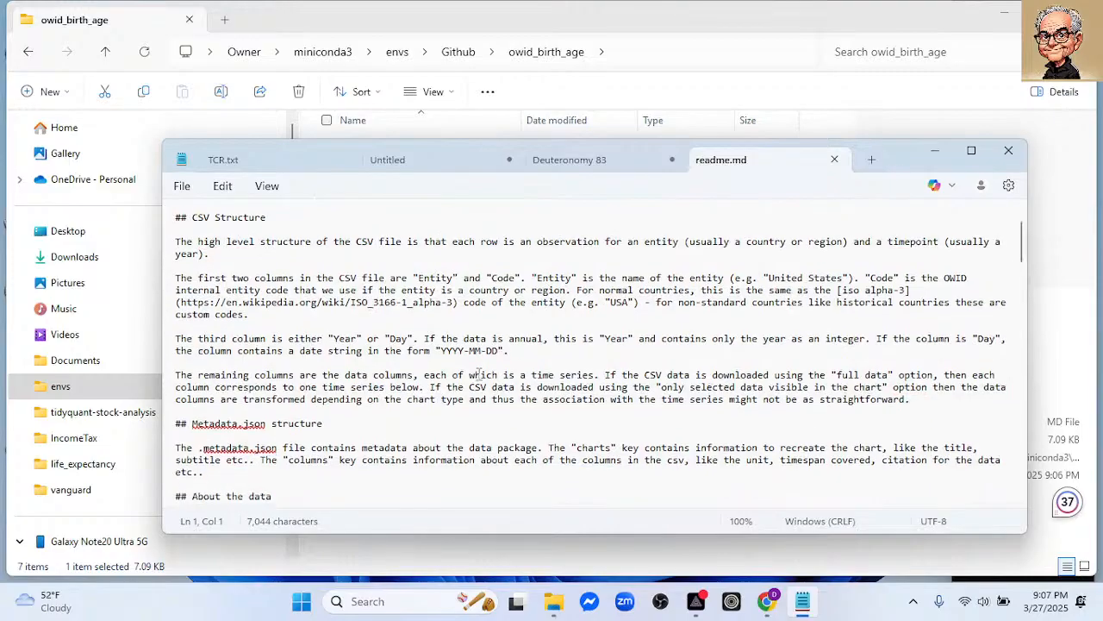
scroll(480, 374, down, 5)
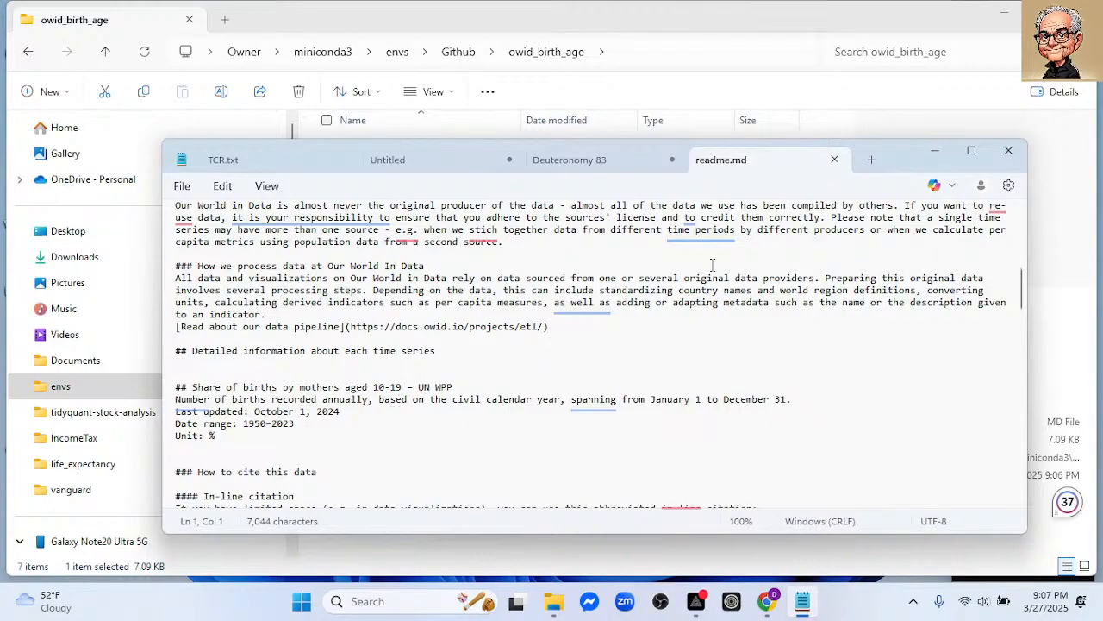
click(1008, 151)
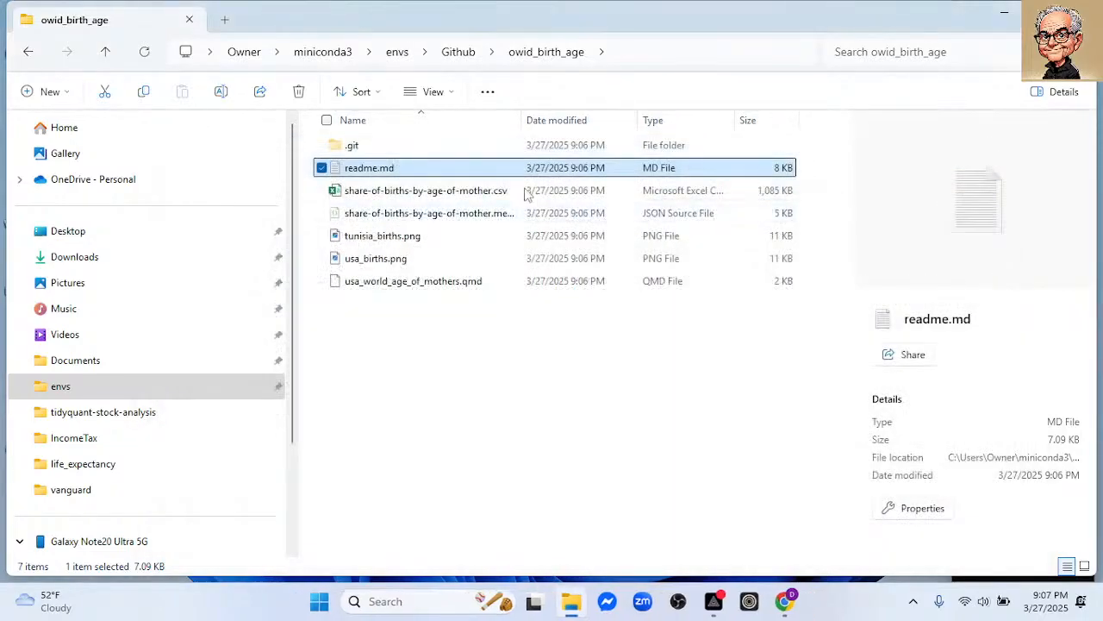
Close File Explorer, switch back to Chrome and close the GitHub page to return to the untitled Quadratic file
click(1078, 13)
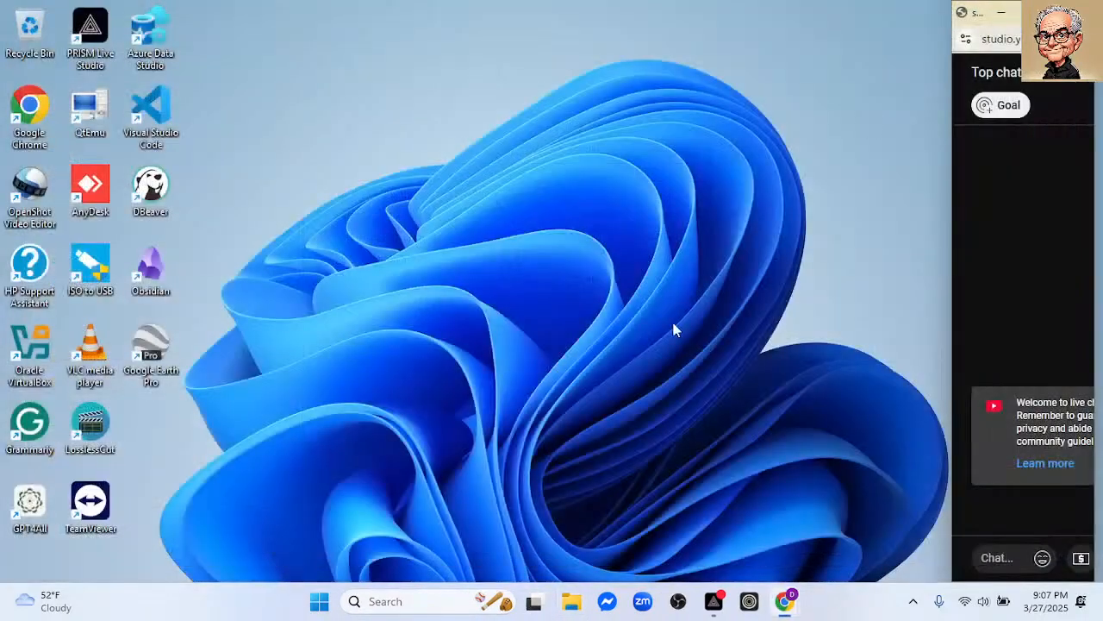
click(785, 601)
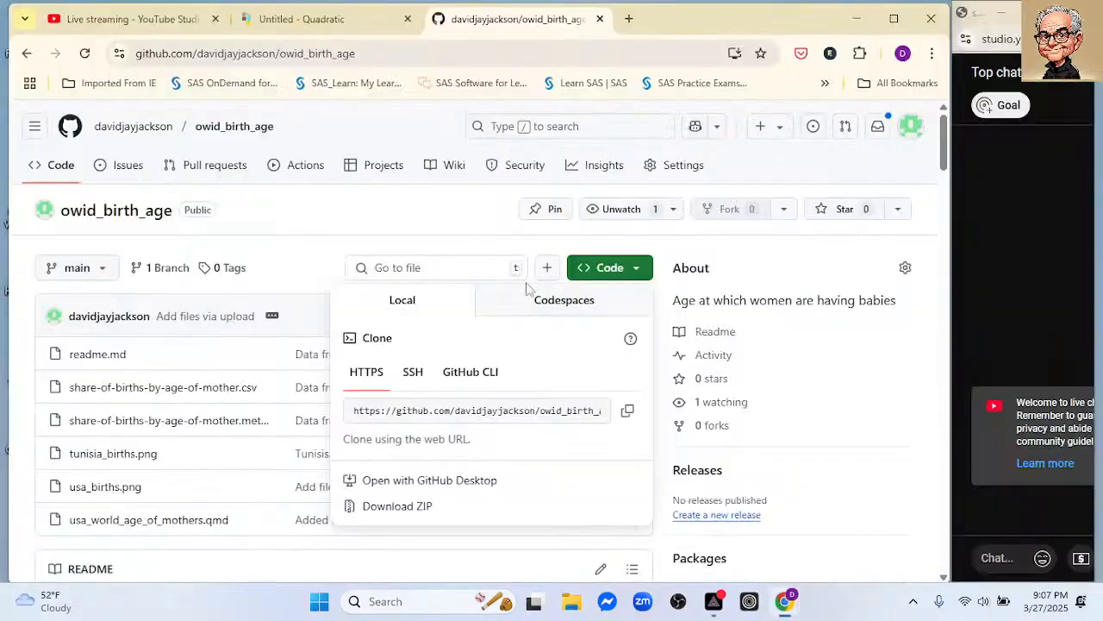
click(600, 18)
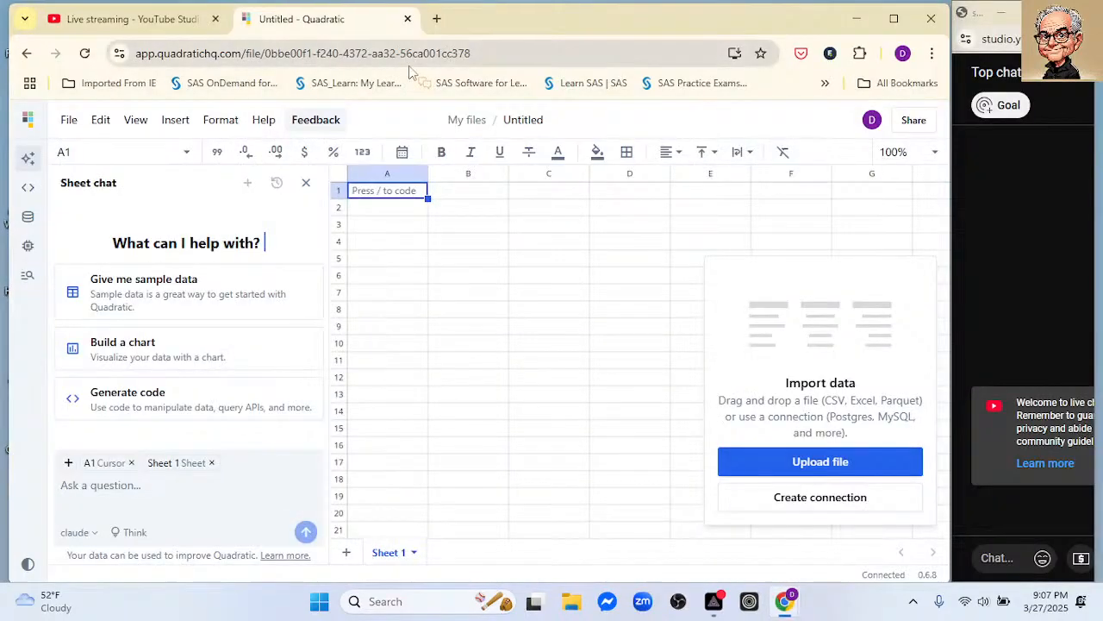
Import share-of-births-by-age-of-mother.csv from envs\Github\owid_birth_age into the empty Quadratic sheet
click(807, 474)
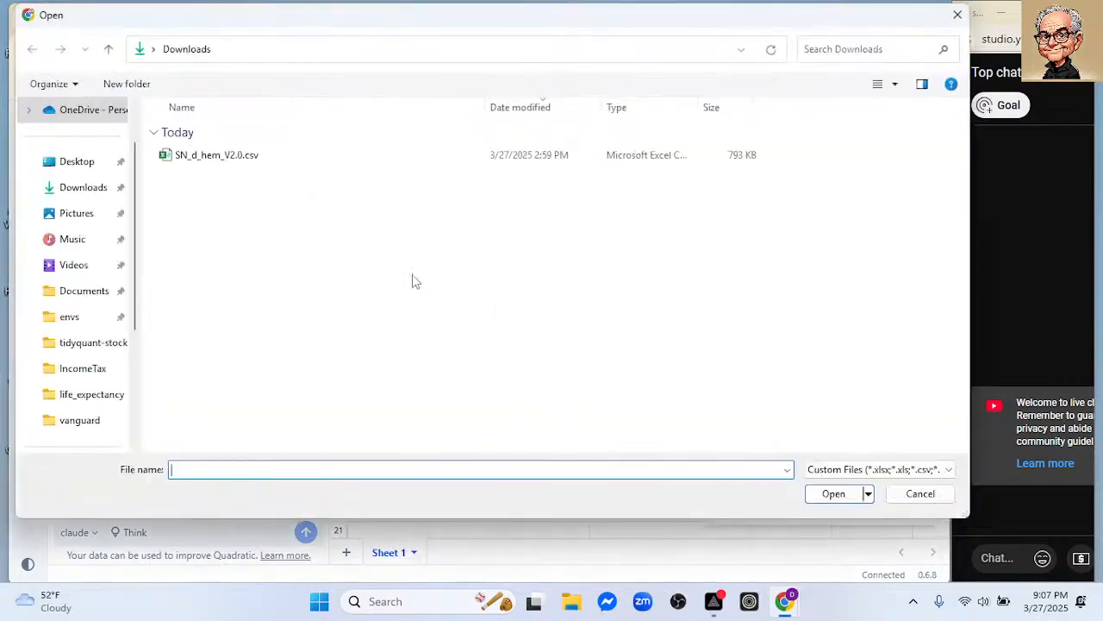
click(72, 318)
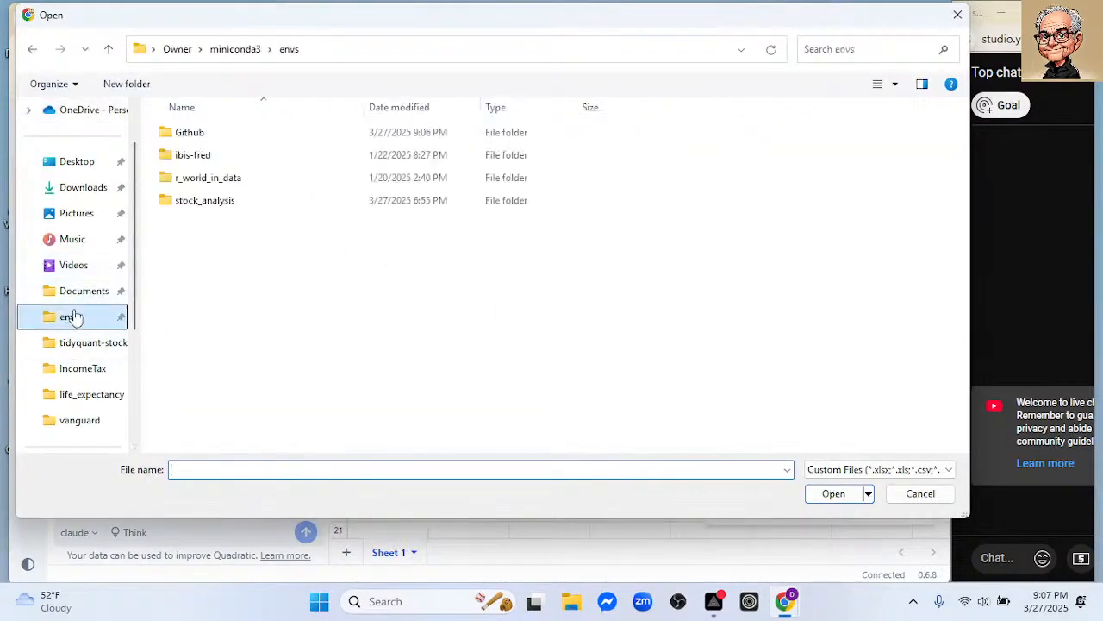
double_click(188, 132)
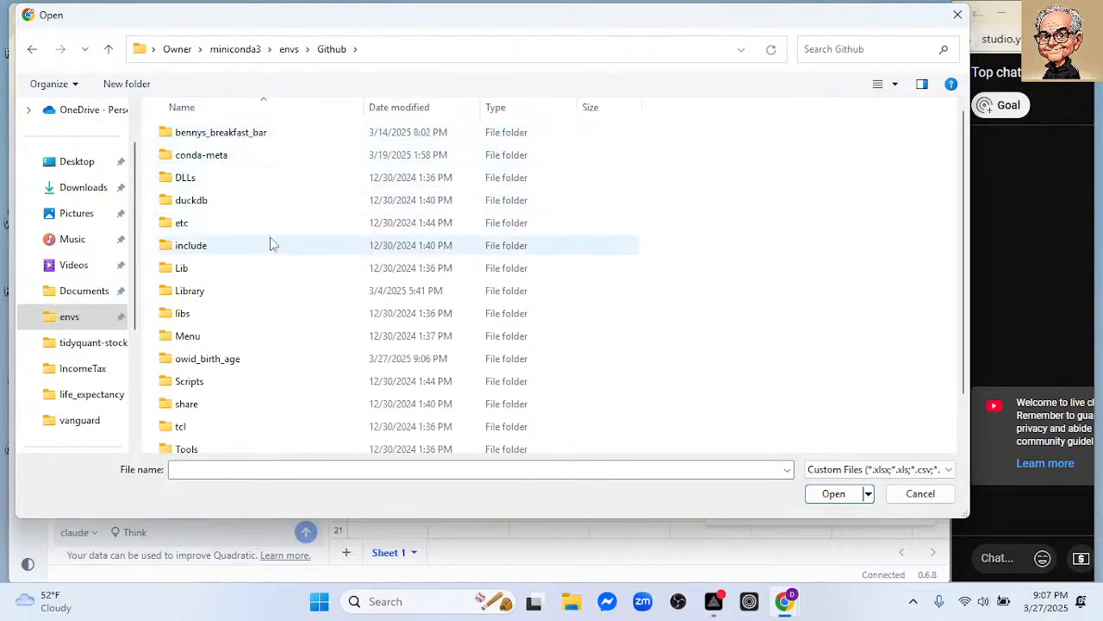
scroll(263, 272, down, 1)
double_click(224, 330)
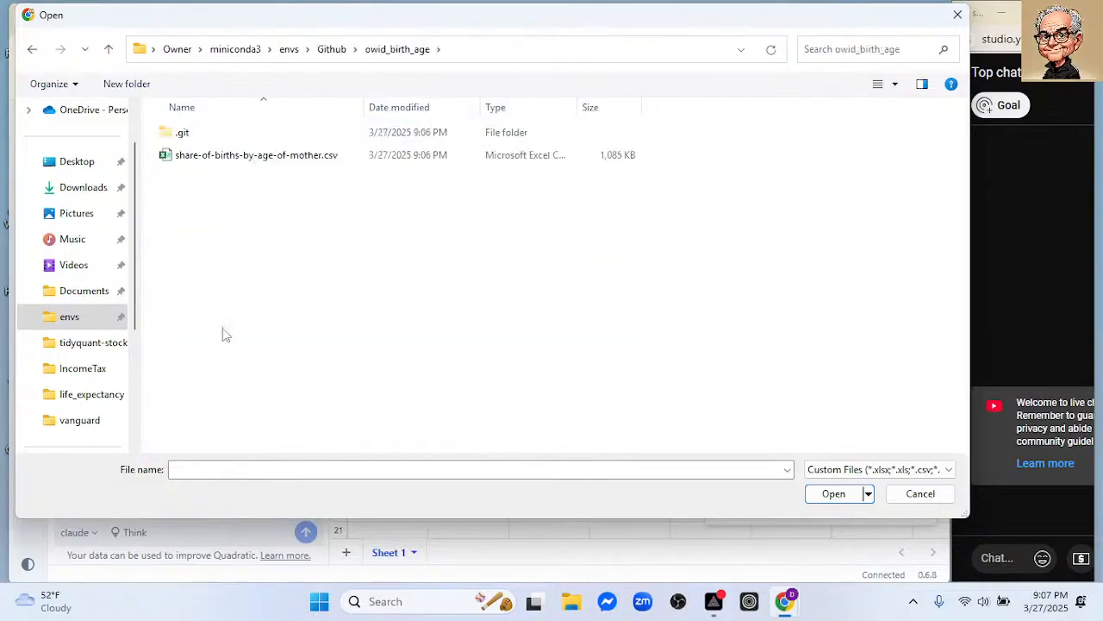
click(246, 158)
click(832, 493)
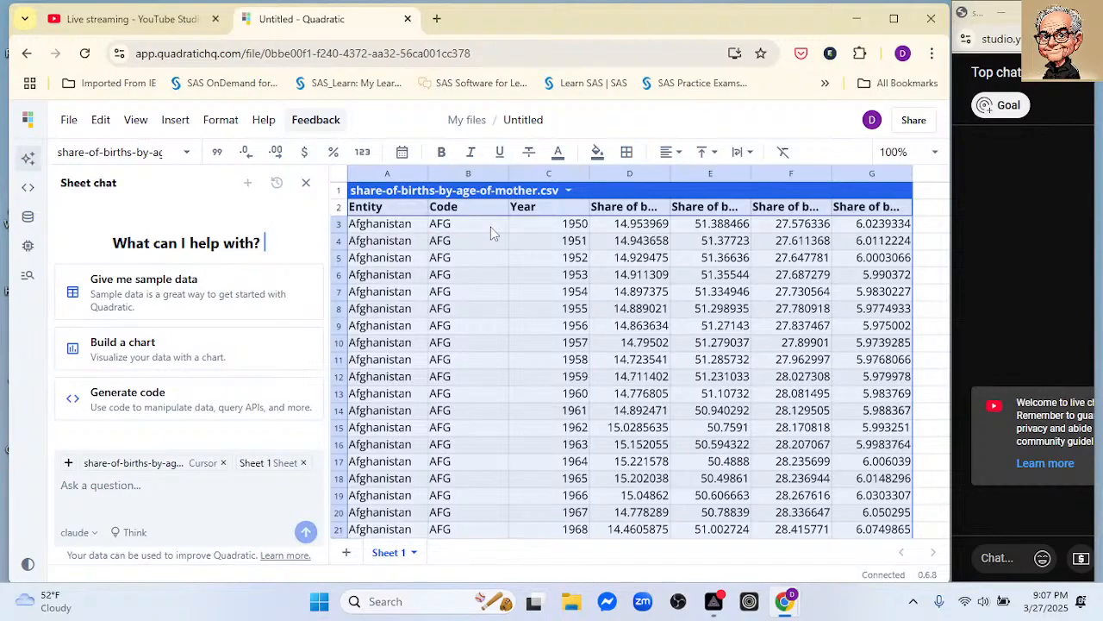
scroll(490, 226, down, 2)
scroll(496, 233, up, 2)
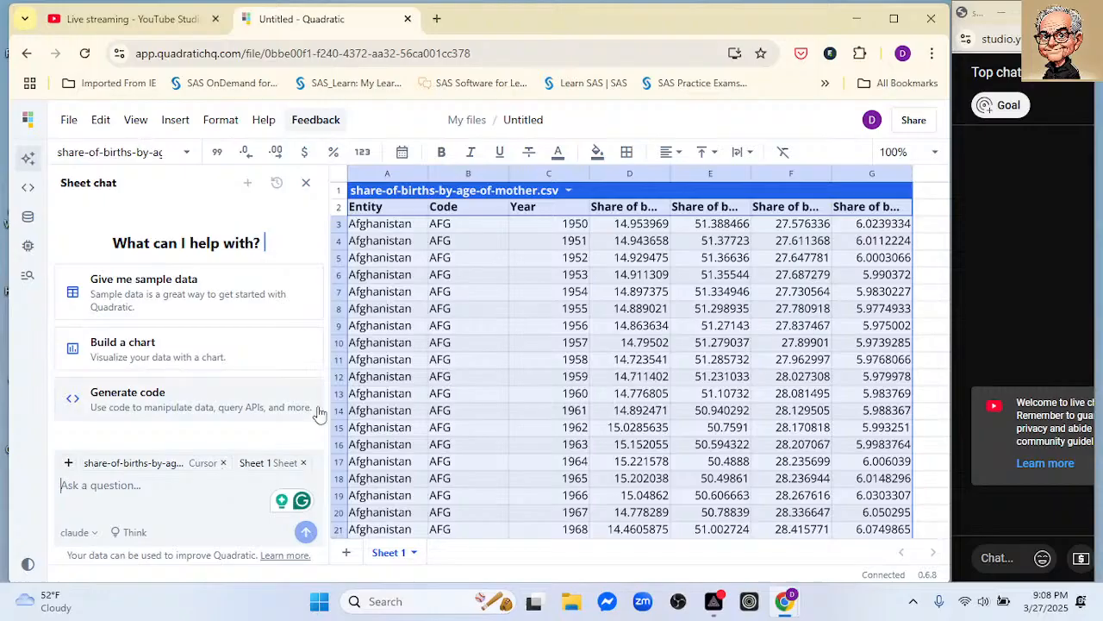
text(What a)
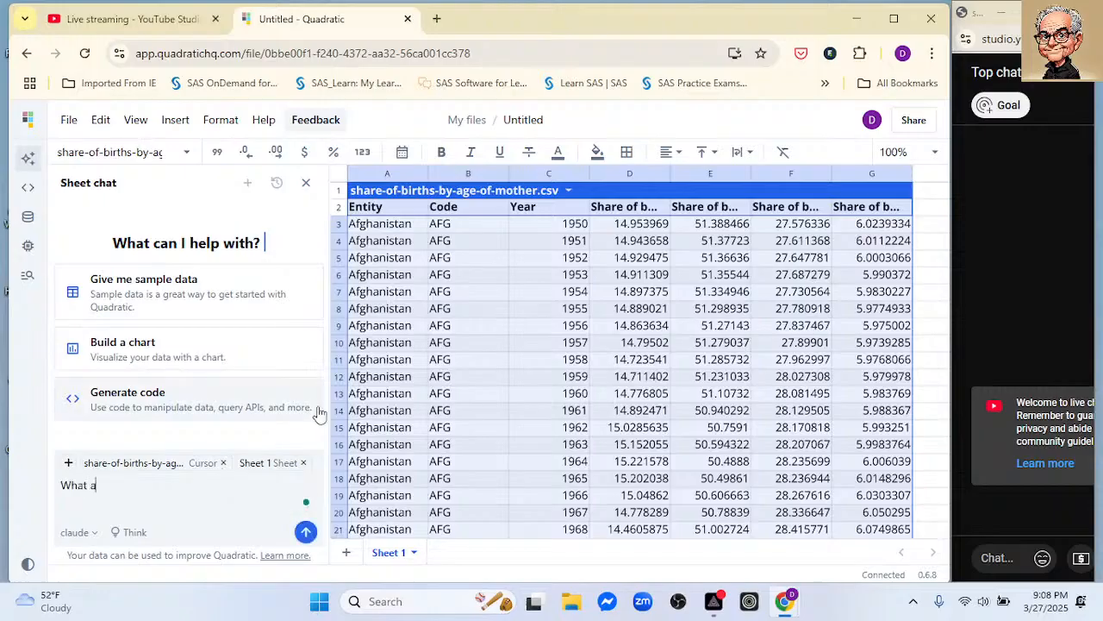
text(e)
key(BackSpace)
key(BackSpace)
key(BackSpace)
key(BackSpace)
key(BackSpace)
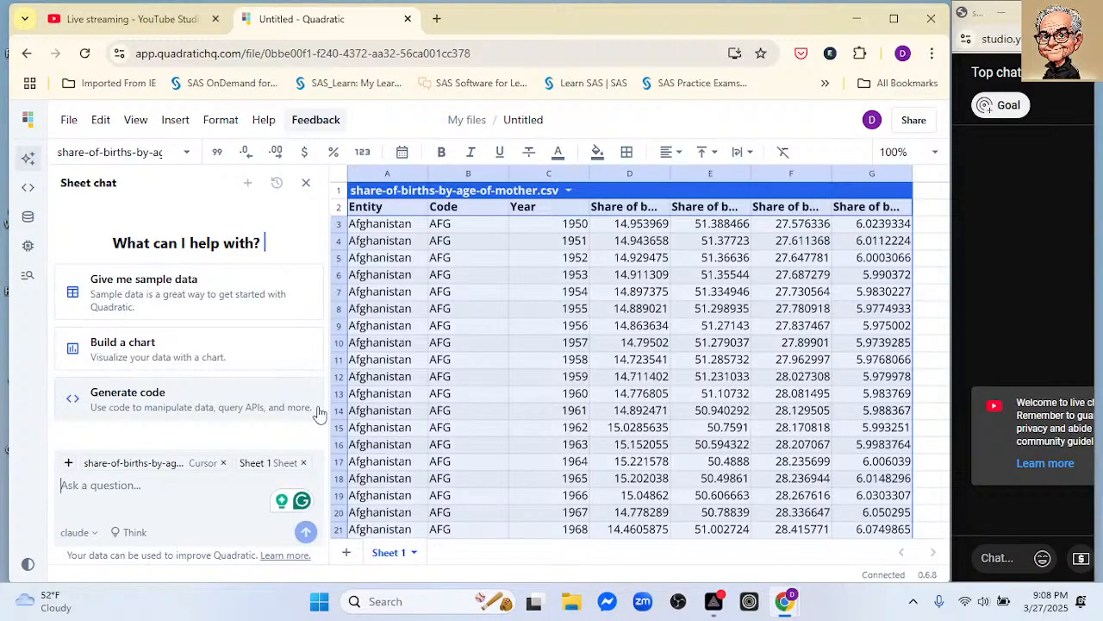
Ask the sheet chat to "Change the Year column to a complete date"
text(Chagra)
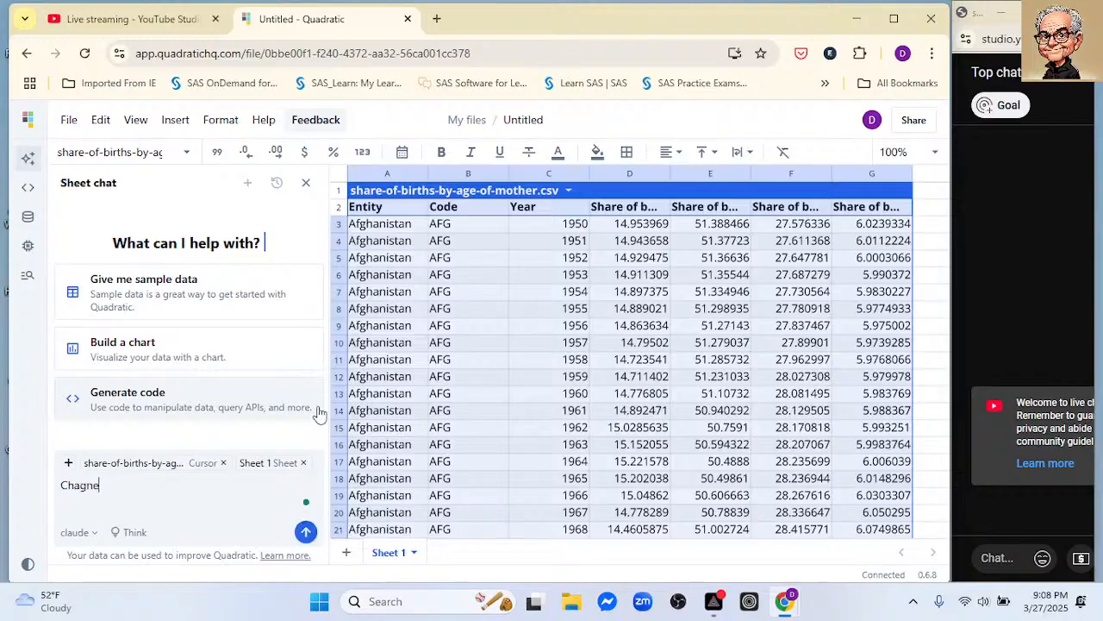
key(BackSpace)
key(BackSpace)
text(ge the Year column to )
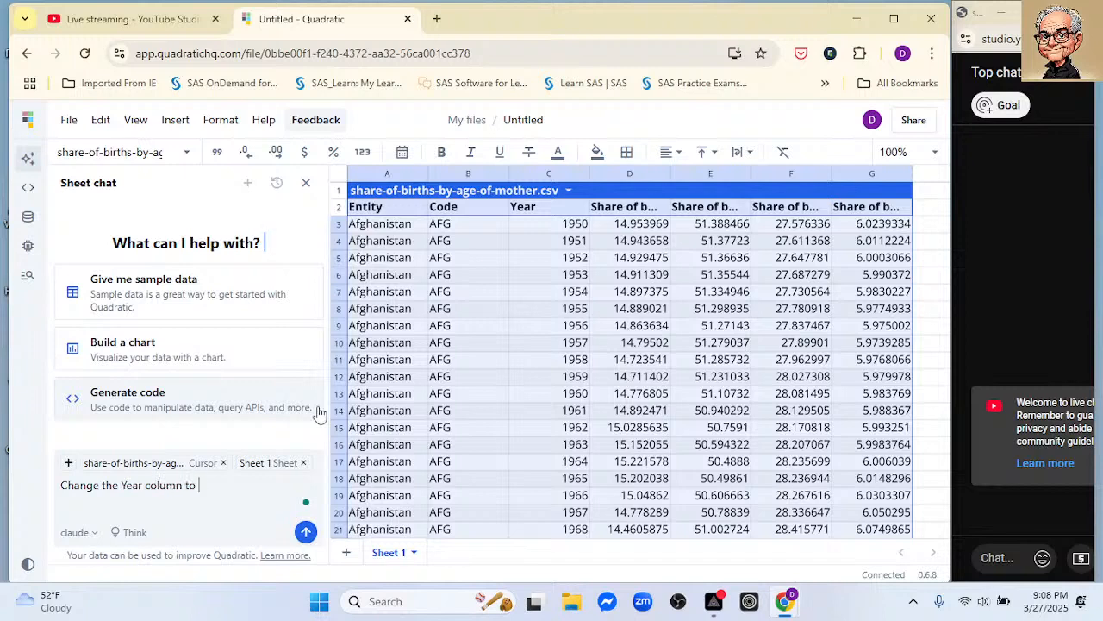
text(a complet)
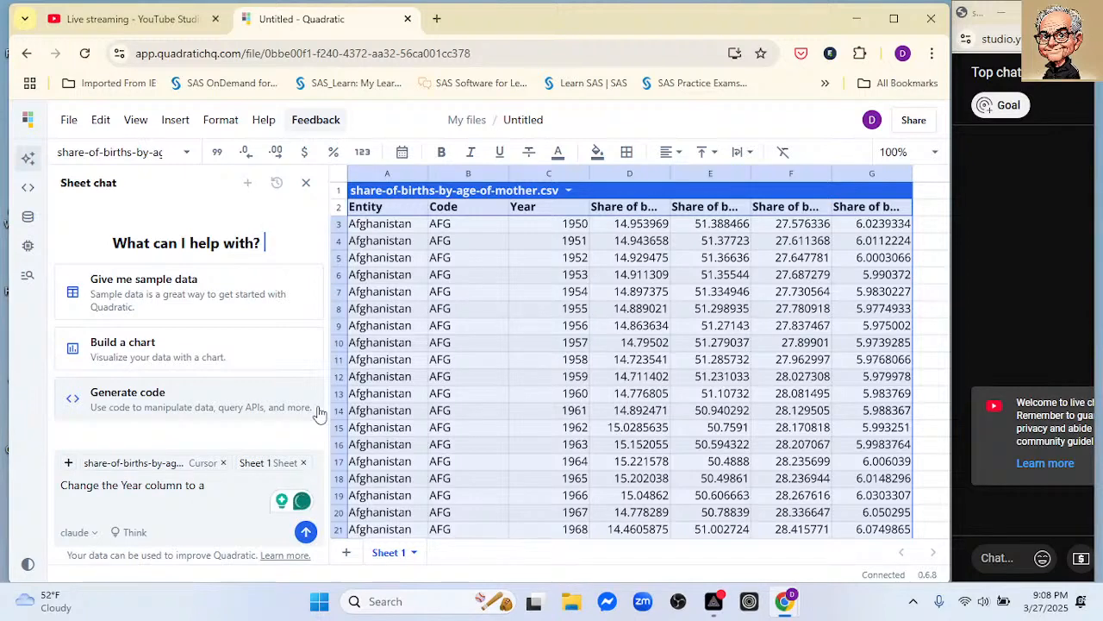
text(e date)
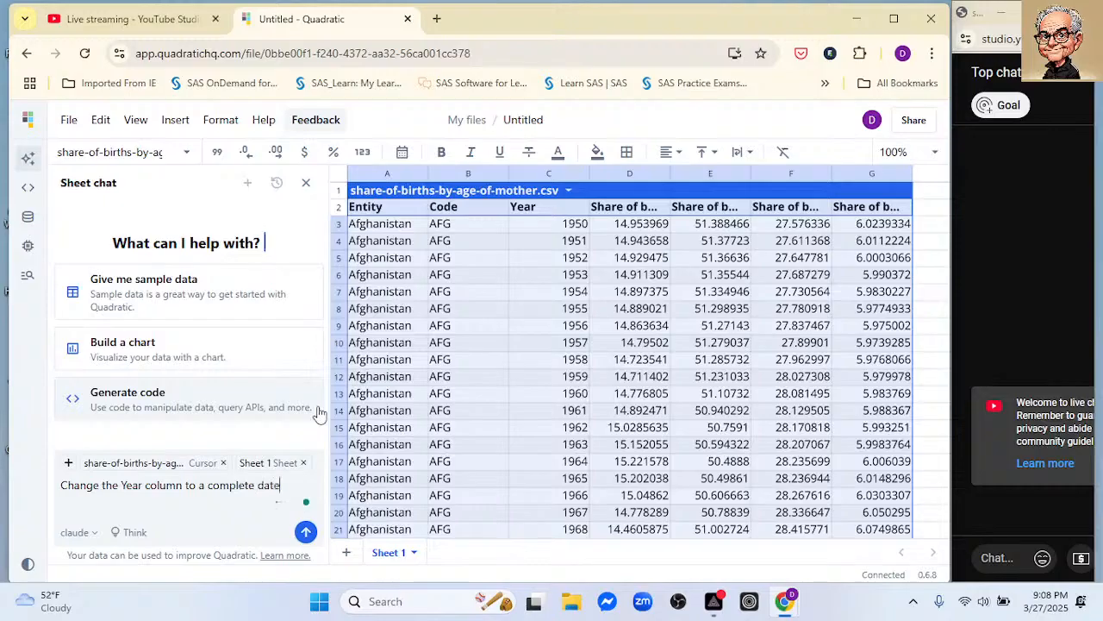
key(Return)
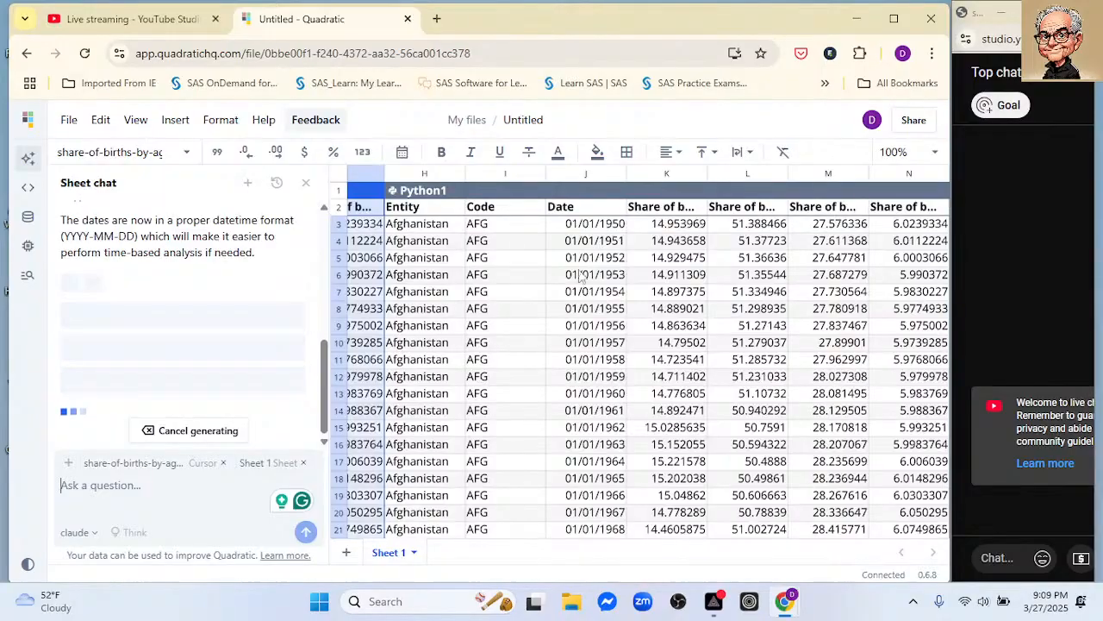
Look over the generated date table beside the source data, and ask the sheet chat to "Delete the original table"
scroll(807, 388, down, 2)
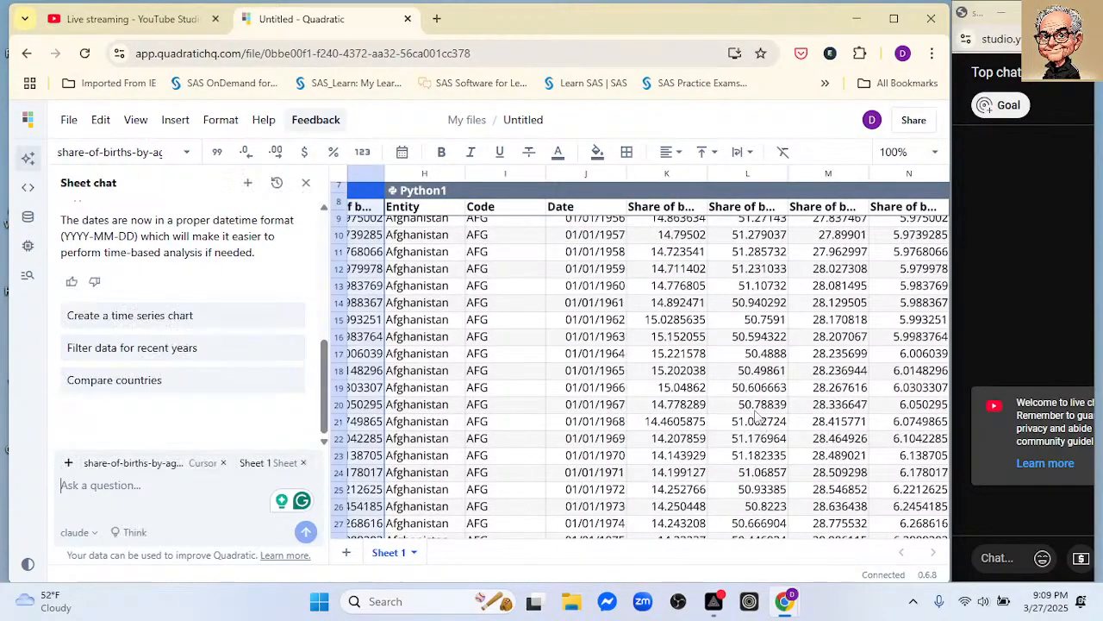
scroll(760, 418, down, 2)
scroll(761, 418, up, 3)
scroll(719, 438, down, 5)
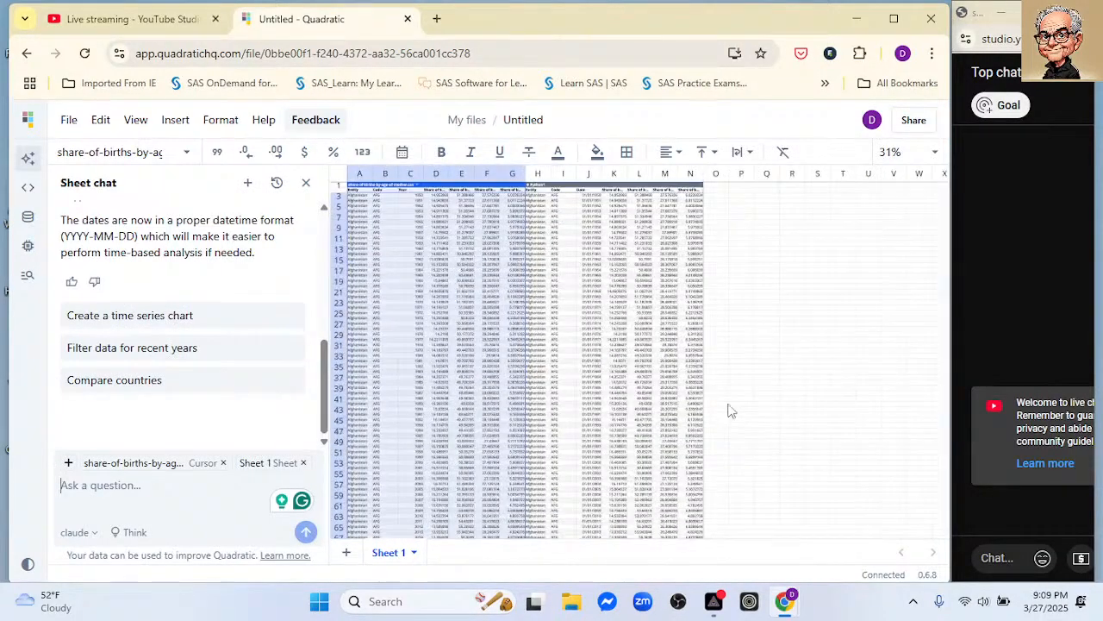
click(750, 290)
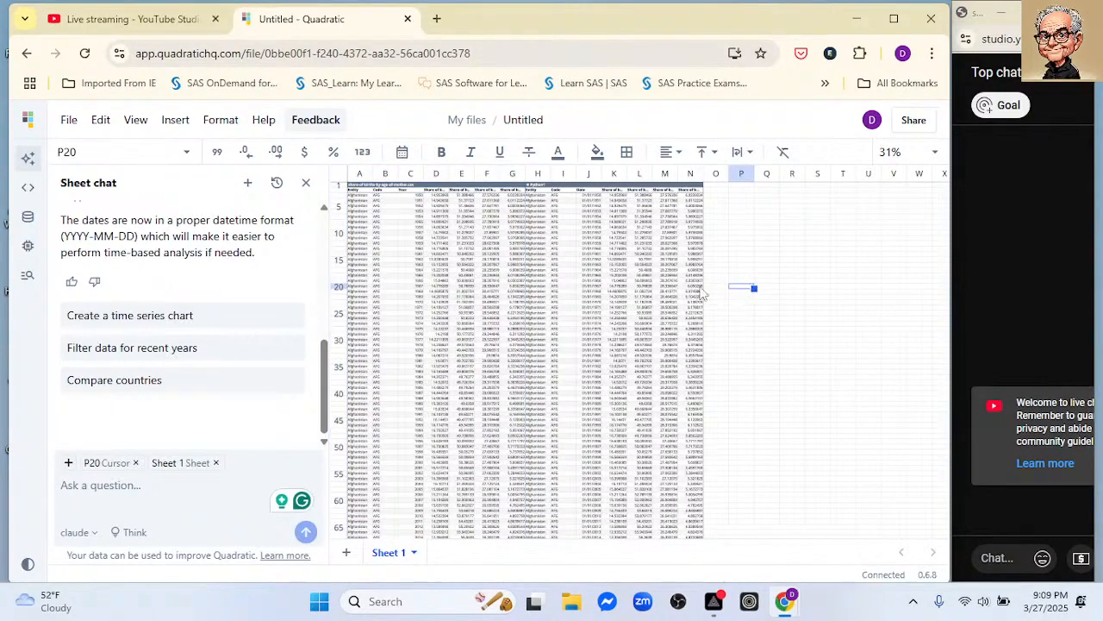
scroll(648, 274, up, 2)
scroll(648, 274, up, 1)
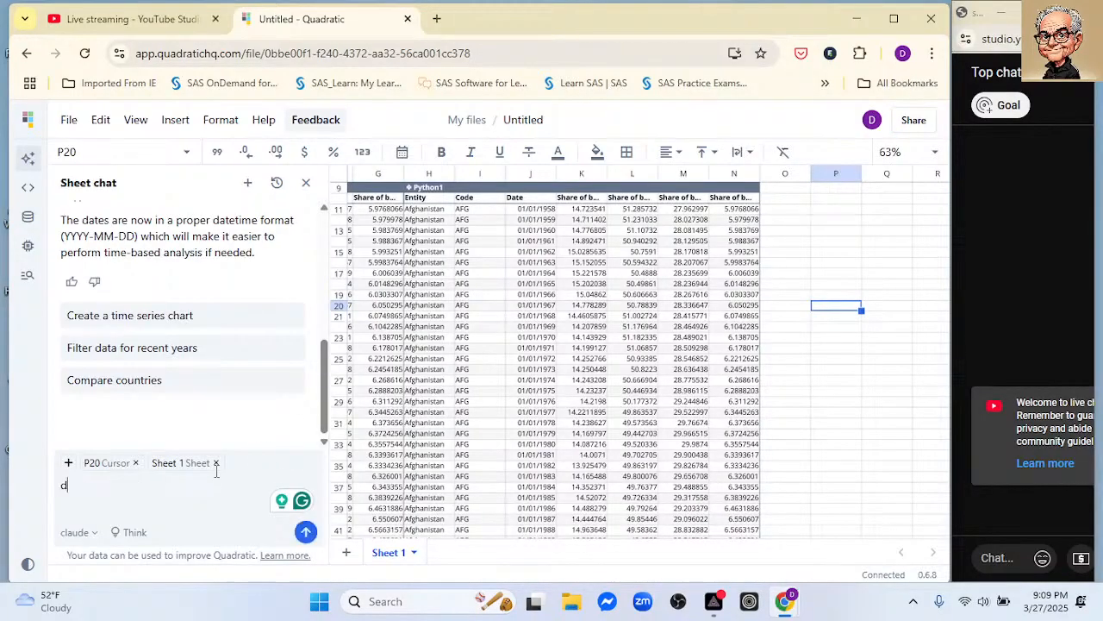
text(Delete)
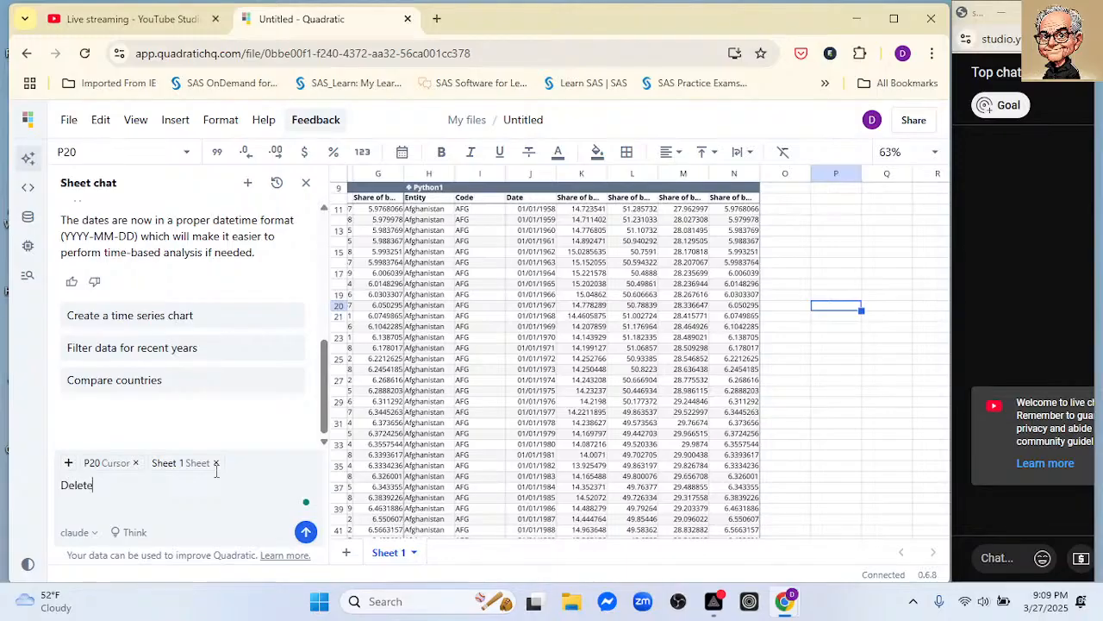
text( the origanl)
key(BackSpace)
key(BackSpace)
text(inal table)
key(Return)
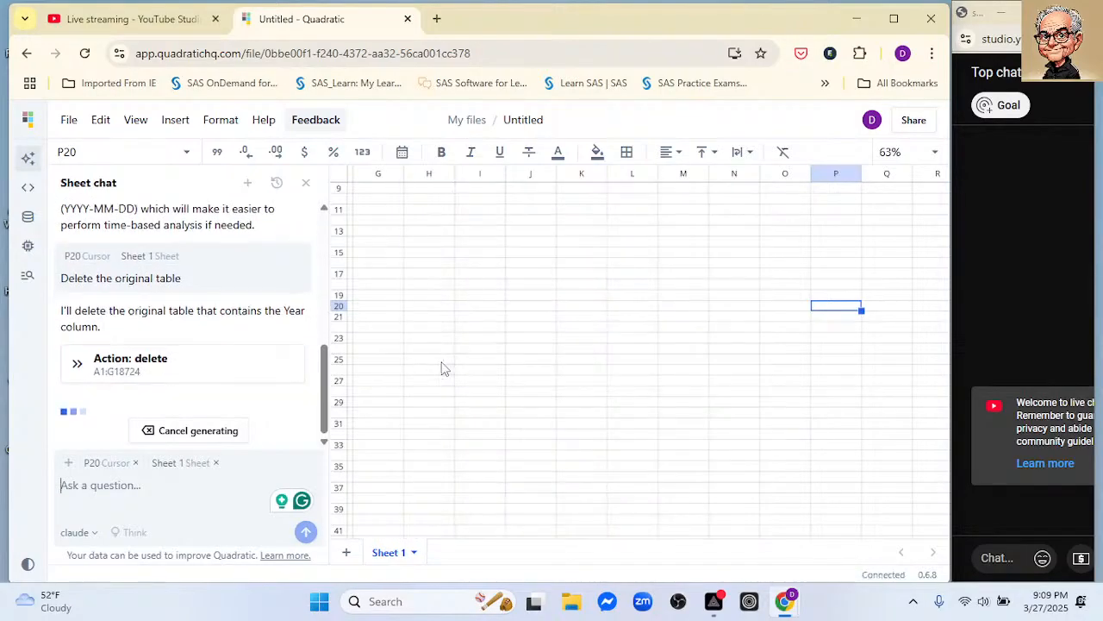
Request an AI fix for the Python error in cell H1 and close the code editor
scroll(528, 297, up, 3)
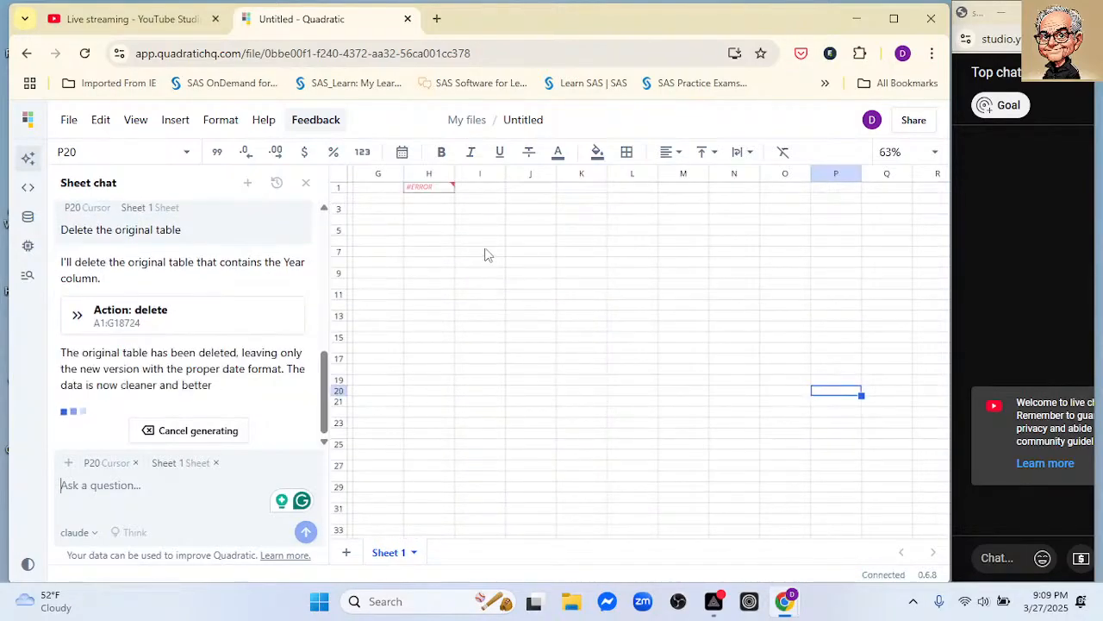
mouse_move(445, 194)
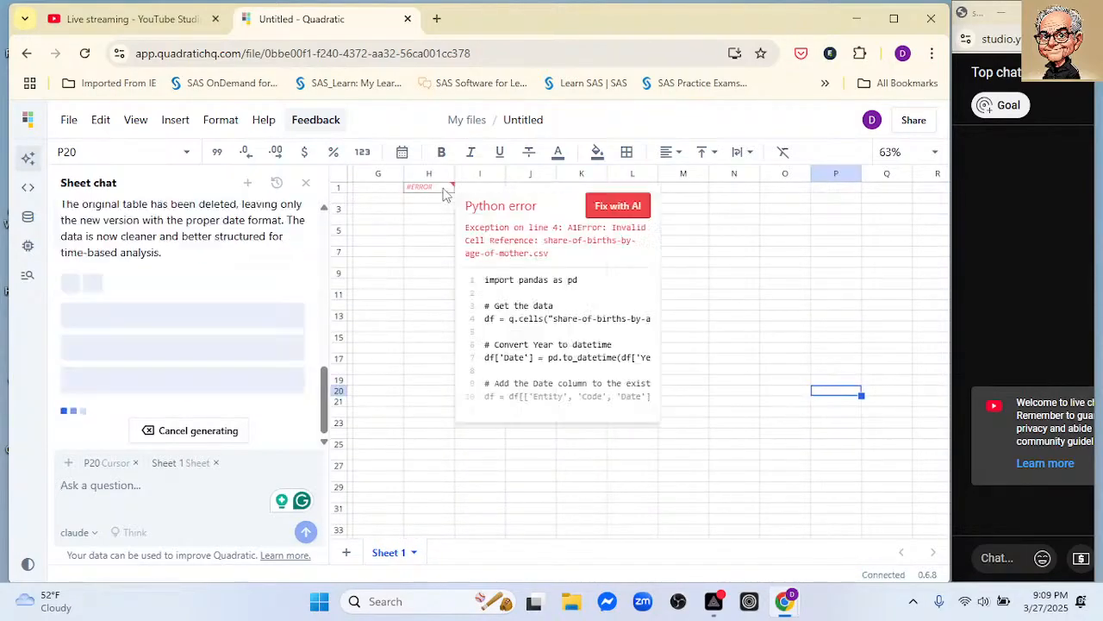
click(617, 208)
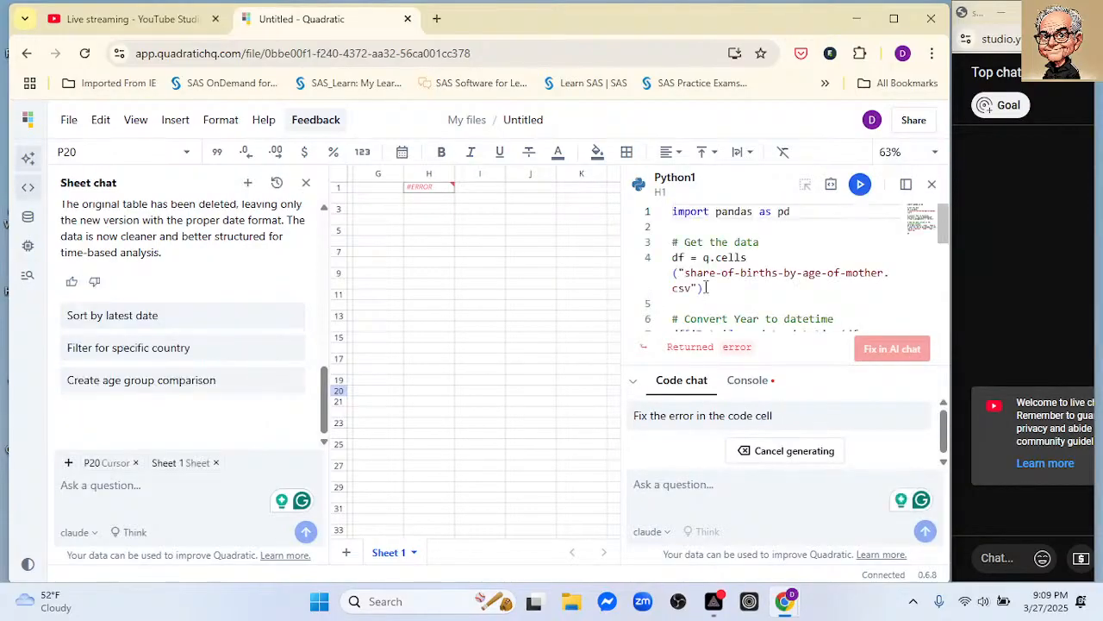
click(931, 184)
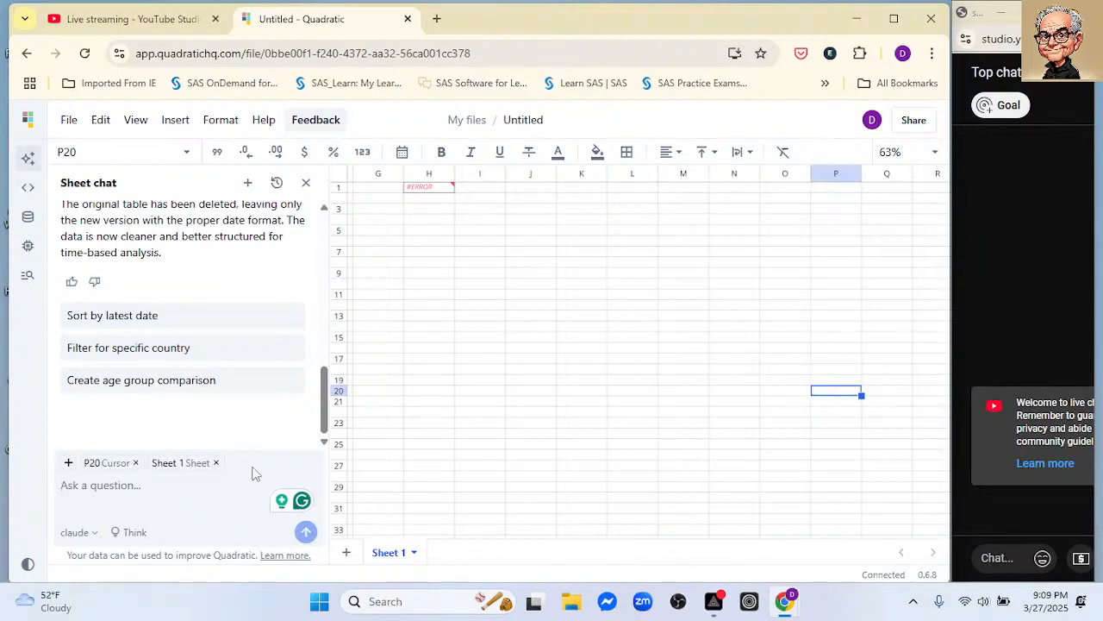
text(rstore)
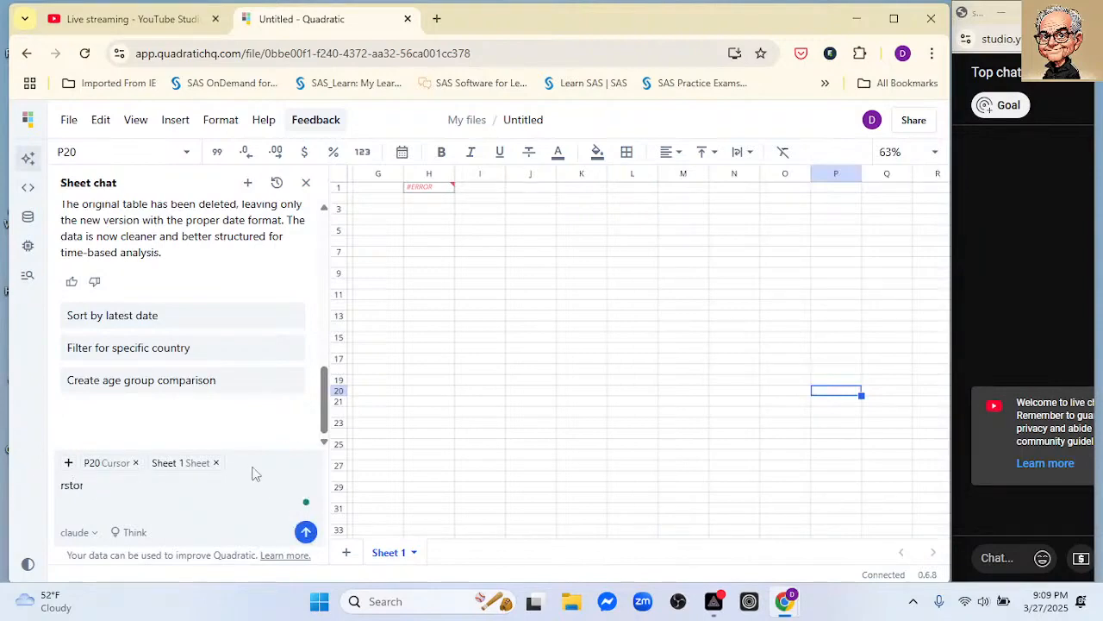
key(BackSpace)
key(BackSpace)
key(BackSpace)
key(BackSpace)
text(e)
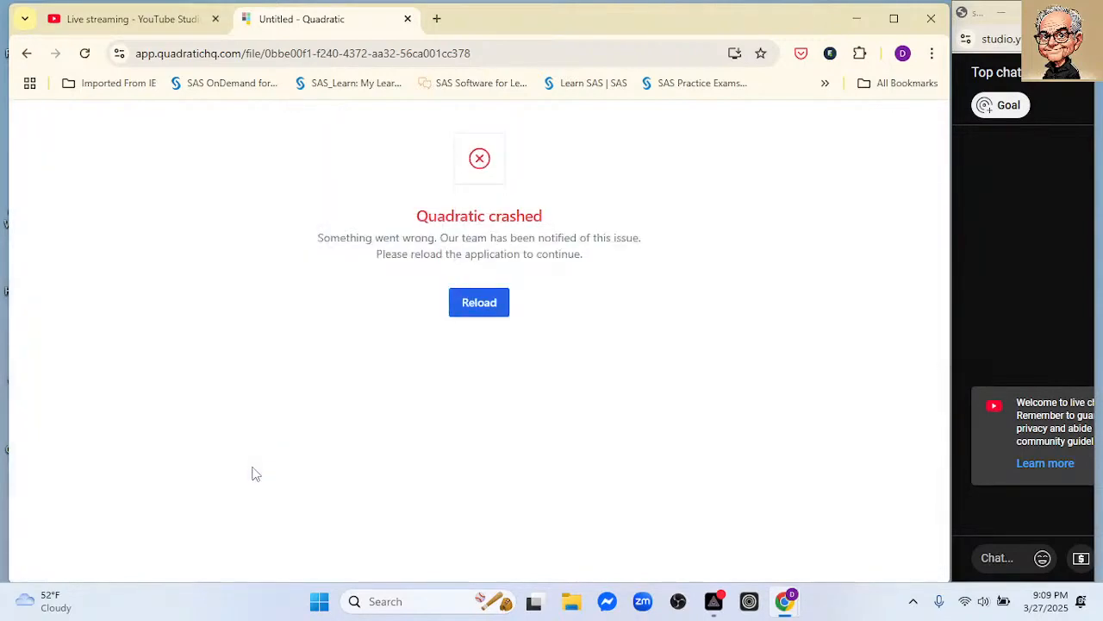
Reload the crashed application, go to the file list at app.quadratichq.com, and create a new blank file in My Team
click(481, 313)
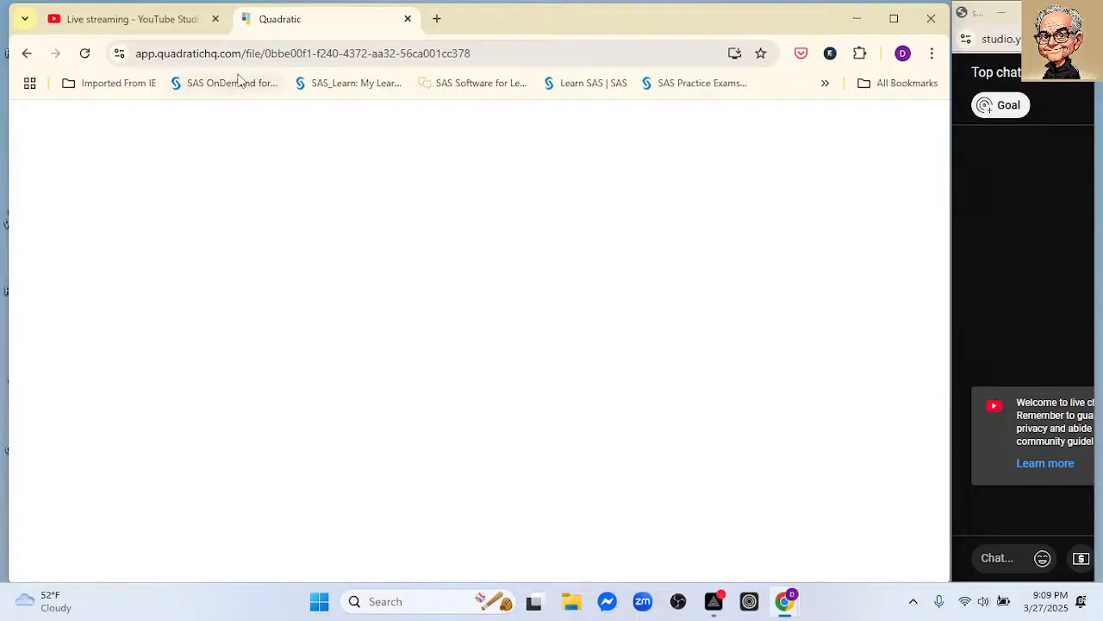
drag(245, 56, 553, 69)
key(BackSpace)
key(Return)
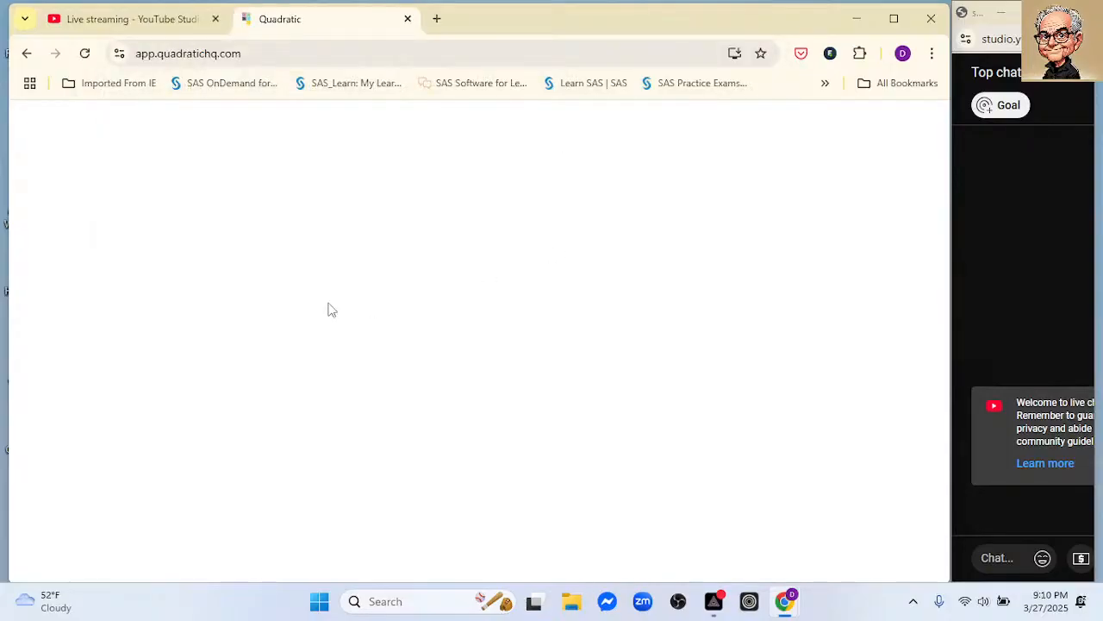
scroll(510, 402, down, 2)
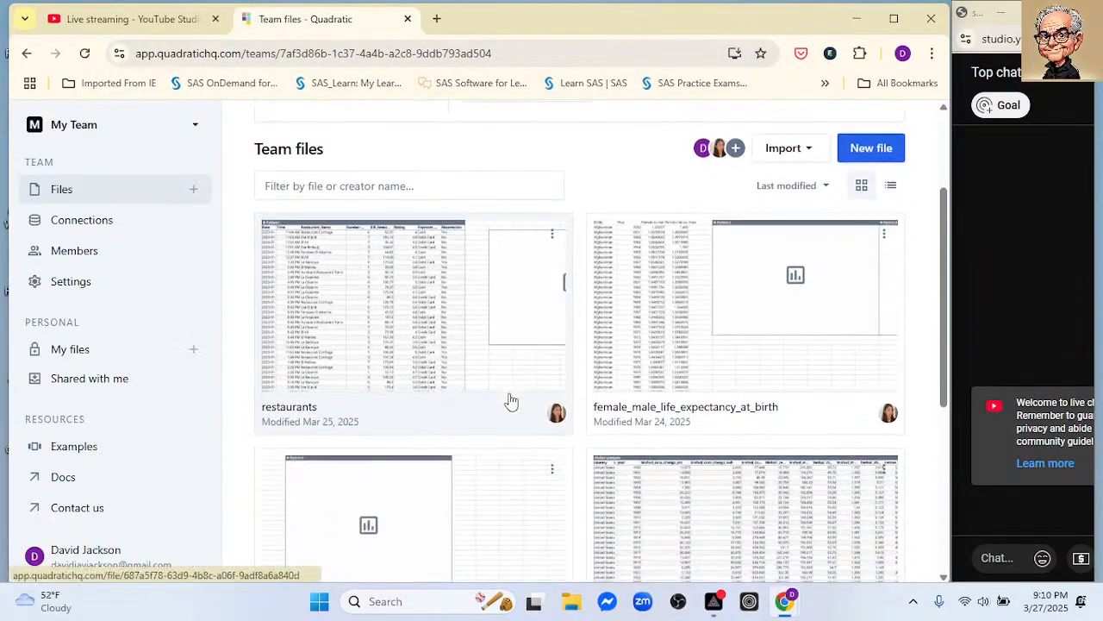
scroll(510, 401, down, 2)
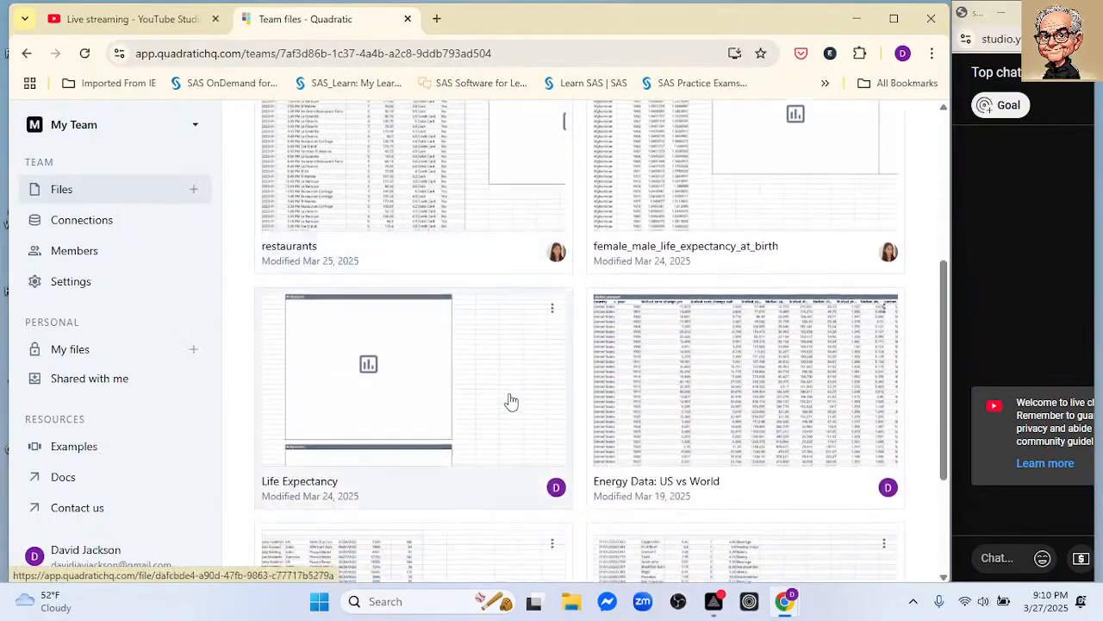
scroll(510, 402, up, 4)
click(865, 312)
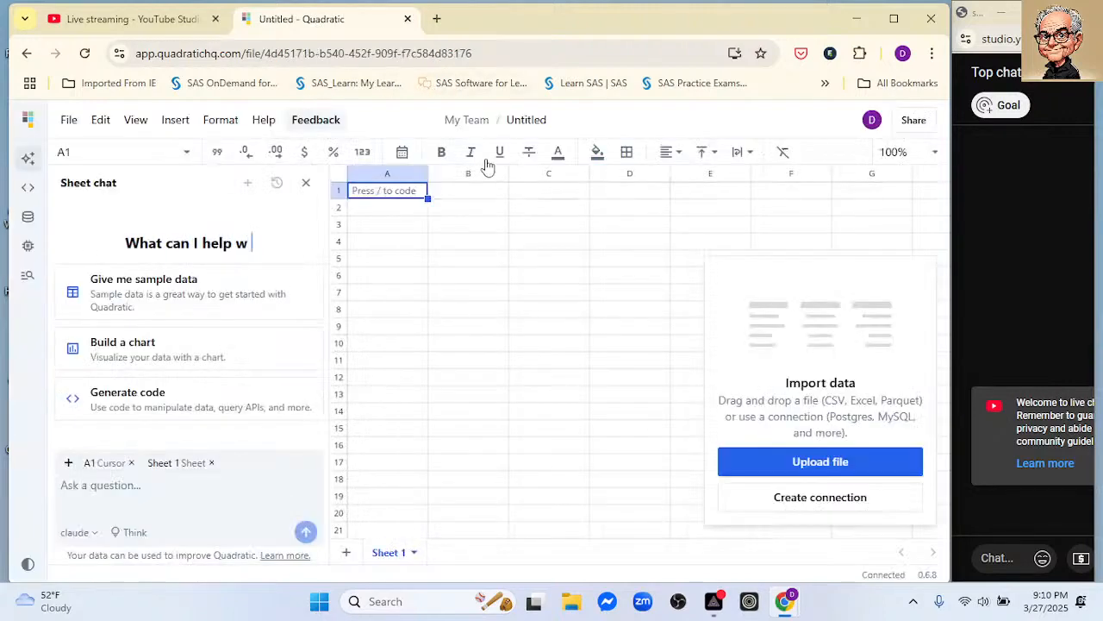
Rename the untitled file as "Age at Which Women arge giving birth"
click(528, 120)
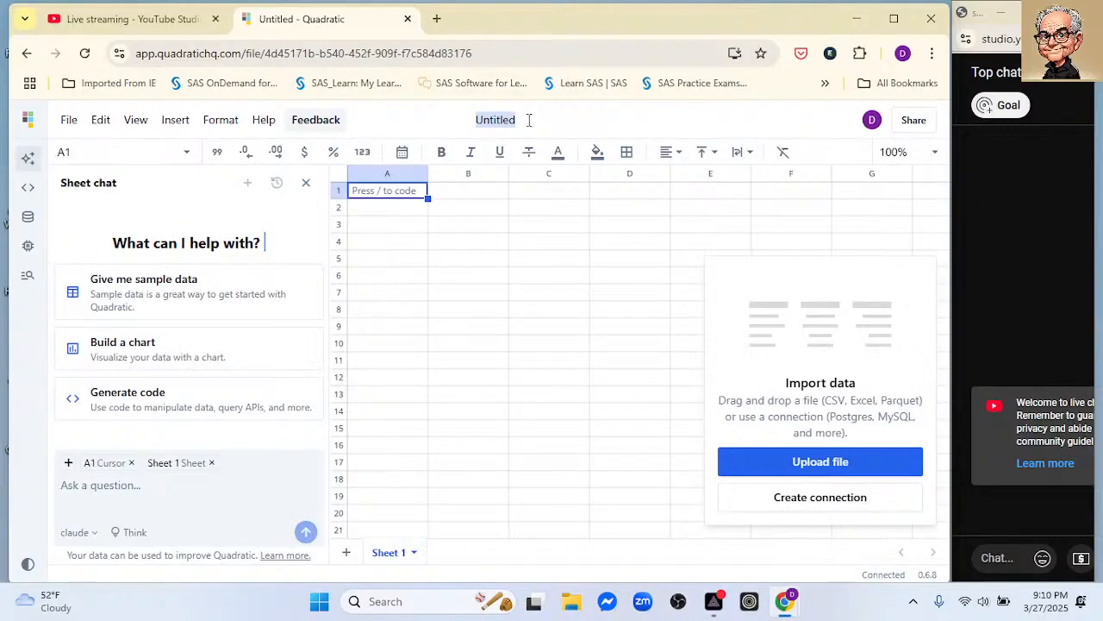
text(Wor)
key(BackSpace)
text(man)
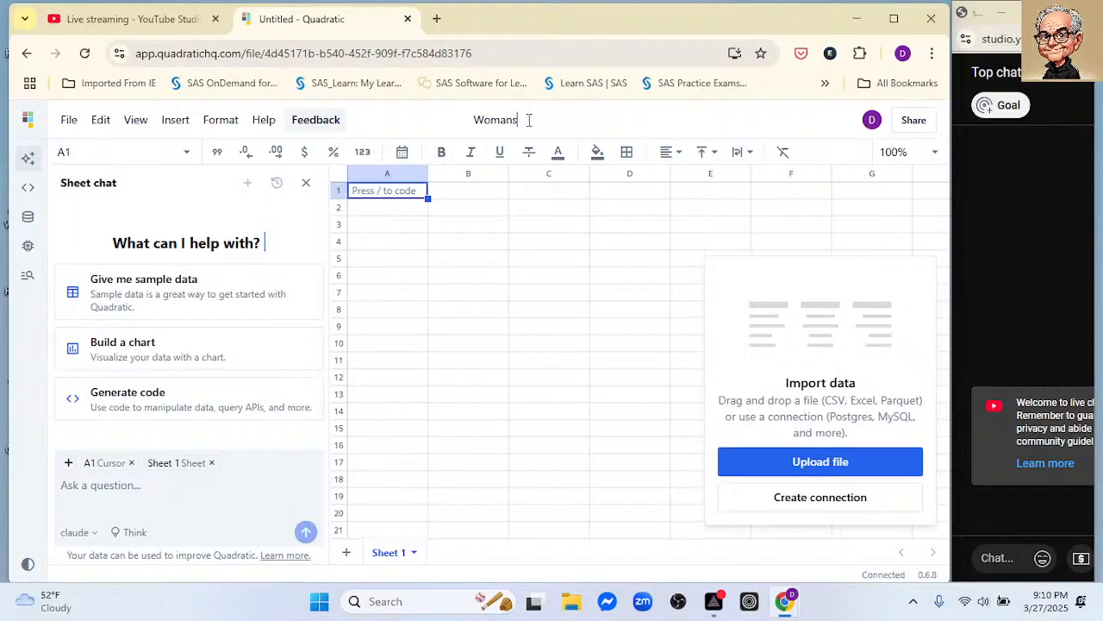
text('s Age At Birth)
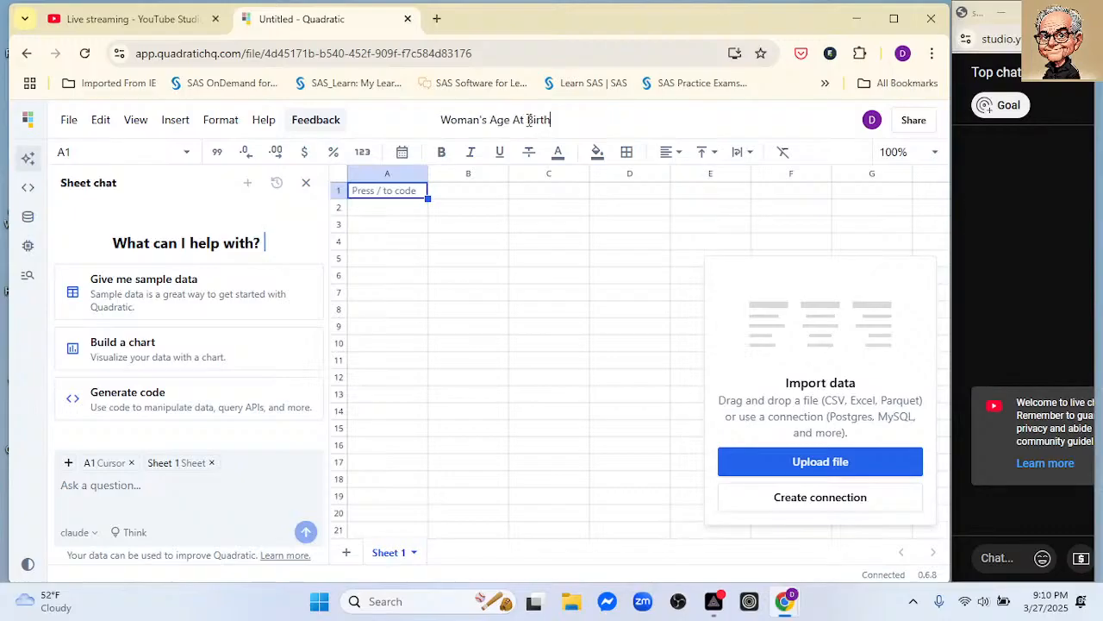
key(BackSpace)
key(BackSpace)
key(BackSpace)
key(BackSpace)
key(BackSpace)
key(BackSpace)
key(BackSpace)
key(BackSpace)
key(BackSpace)
key(BackSpace)
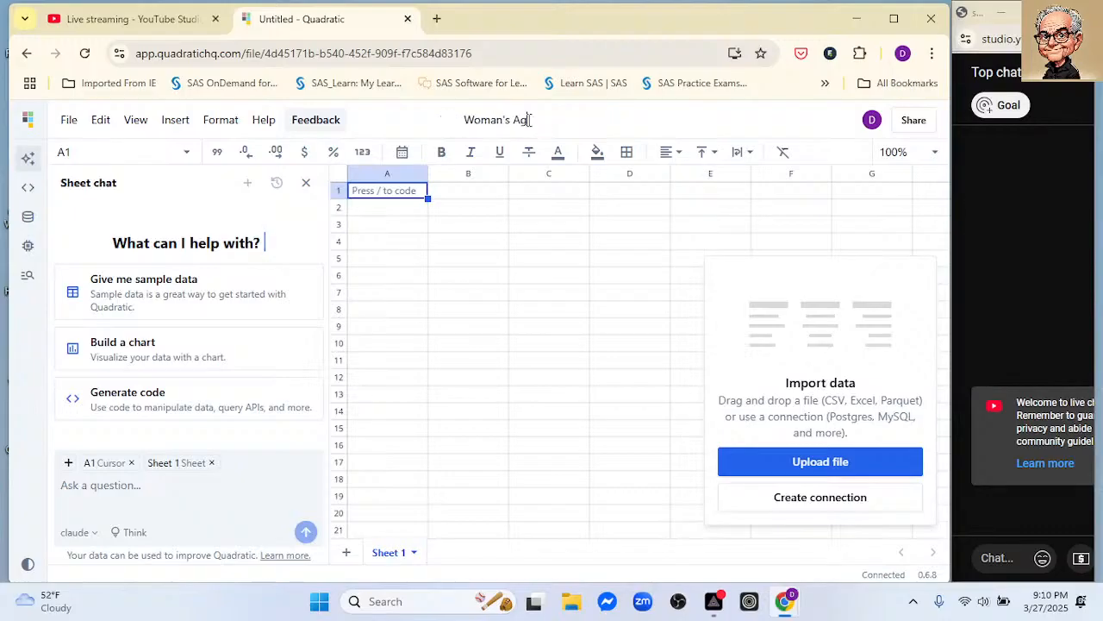
text(at Which women)
key(BackSpace)
key(BackSpace)
key(BackSpace)
key(BackSpace)
key(BackSpace)
text(Women)
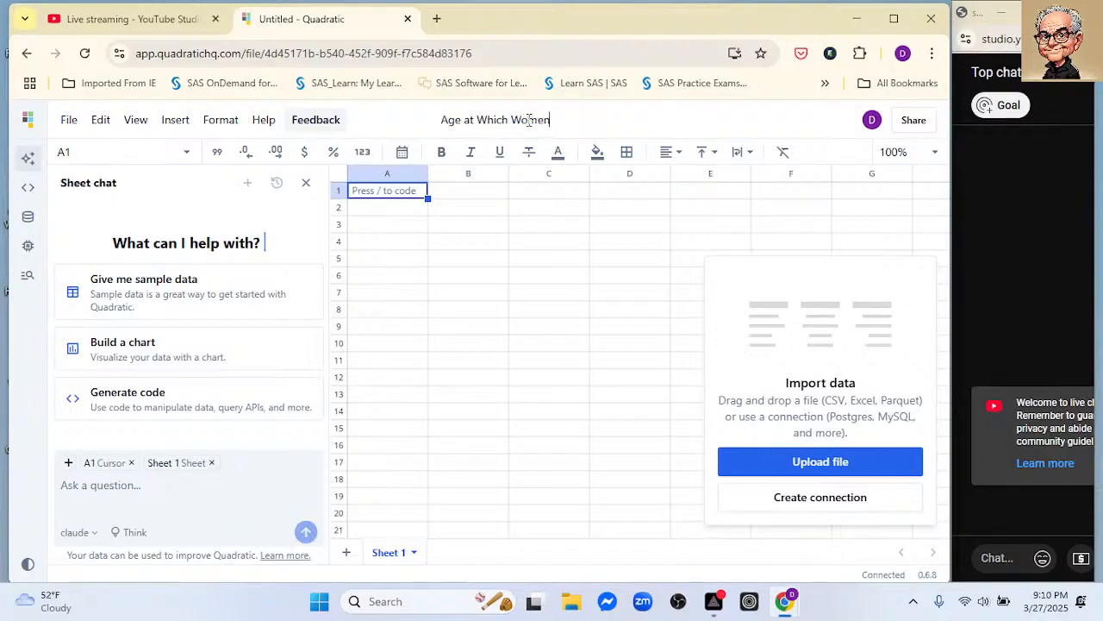
text( A)
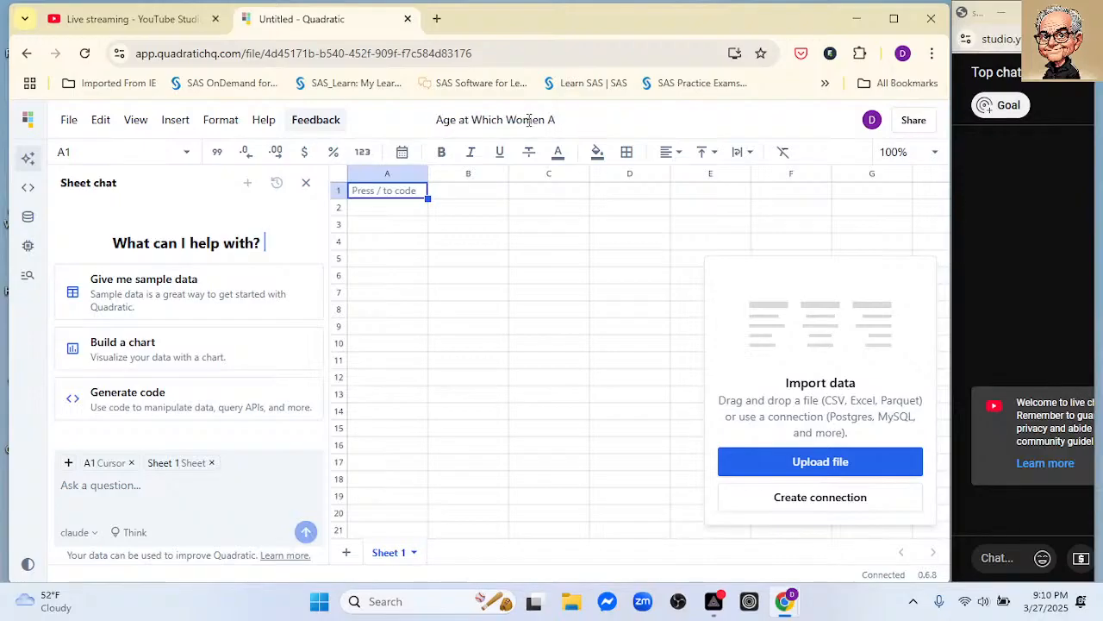
text(rge givb)
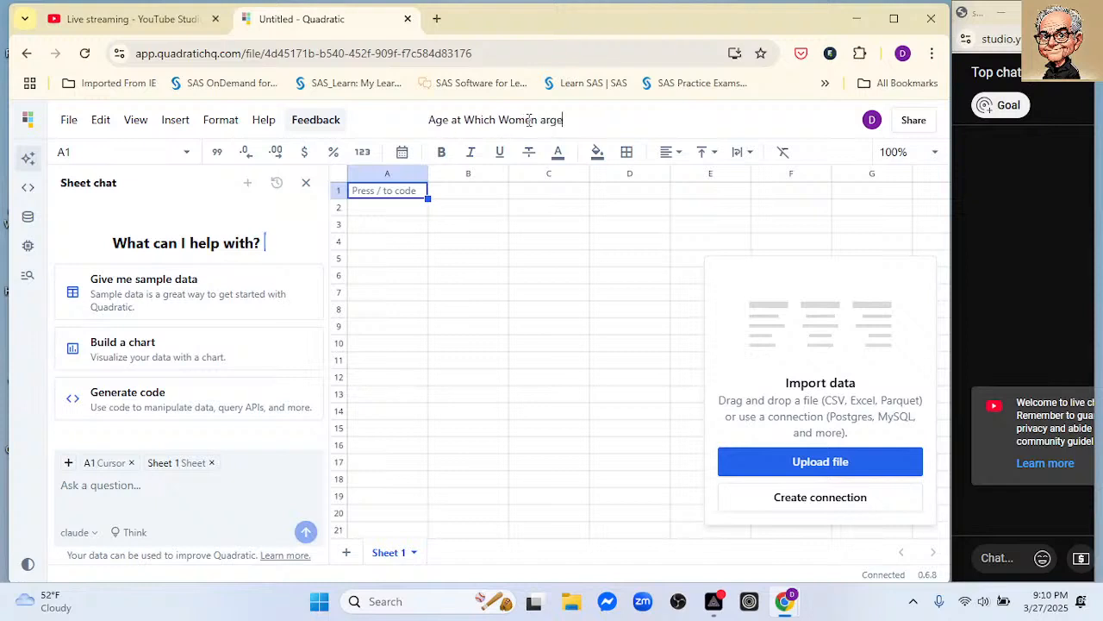
key(BackSpace)
key(BackSpace)
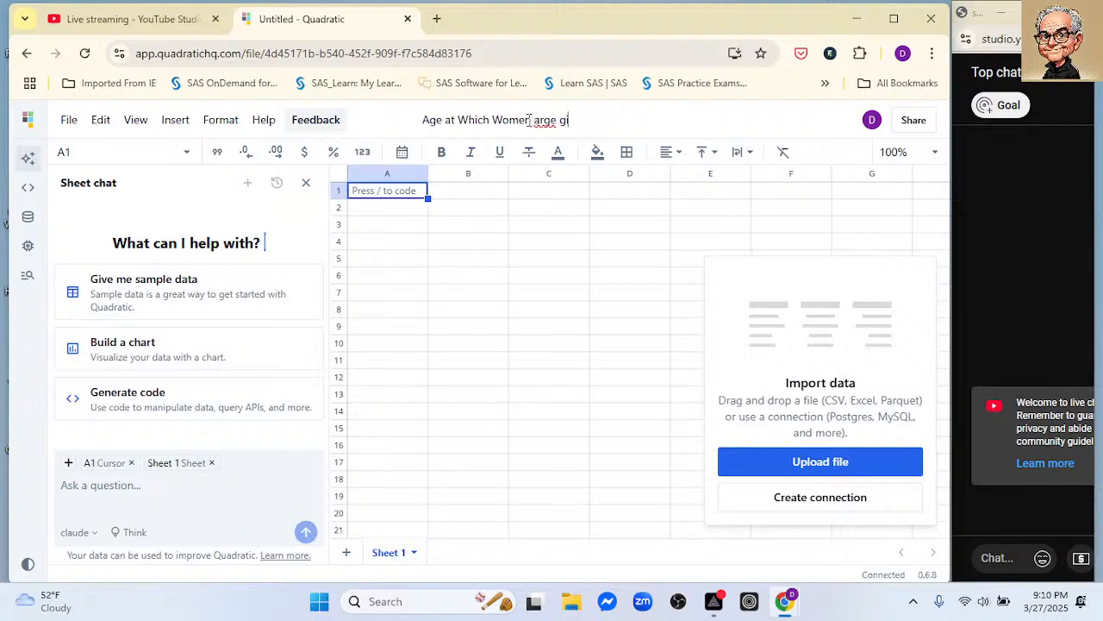
text(ving birth)
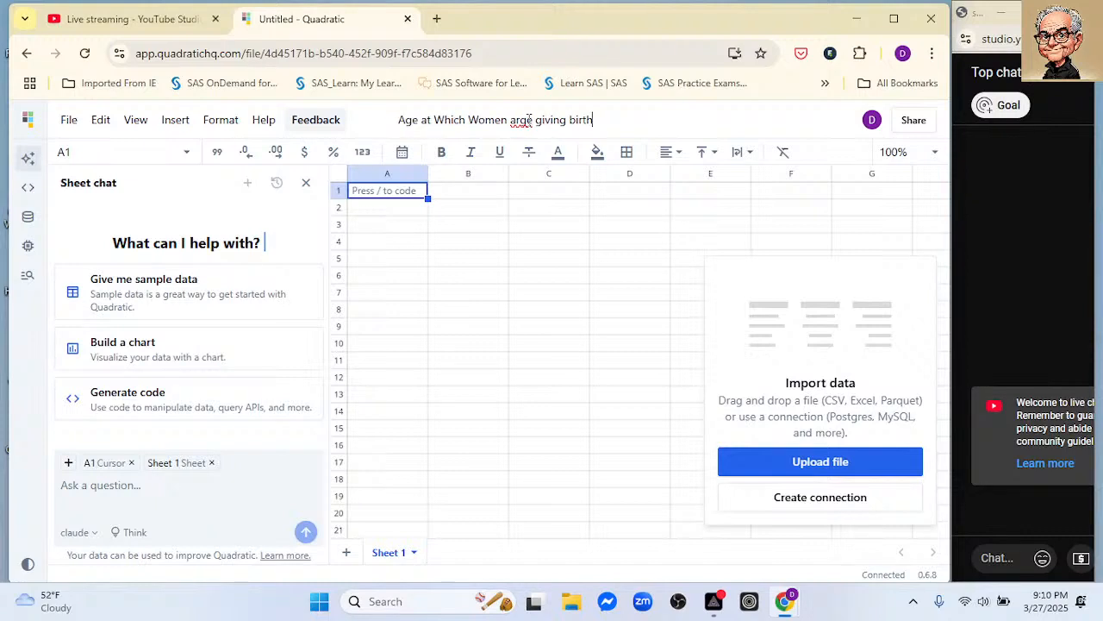
key(Return)
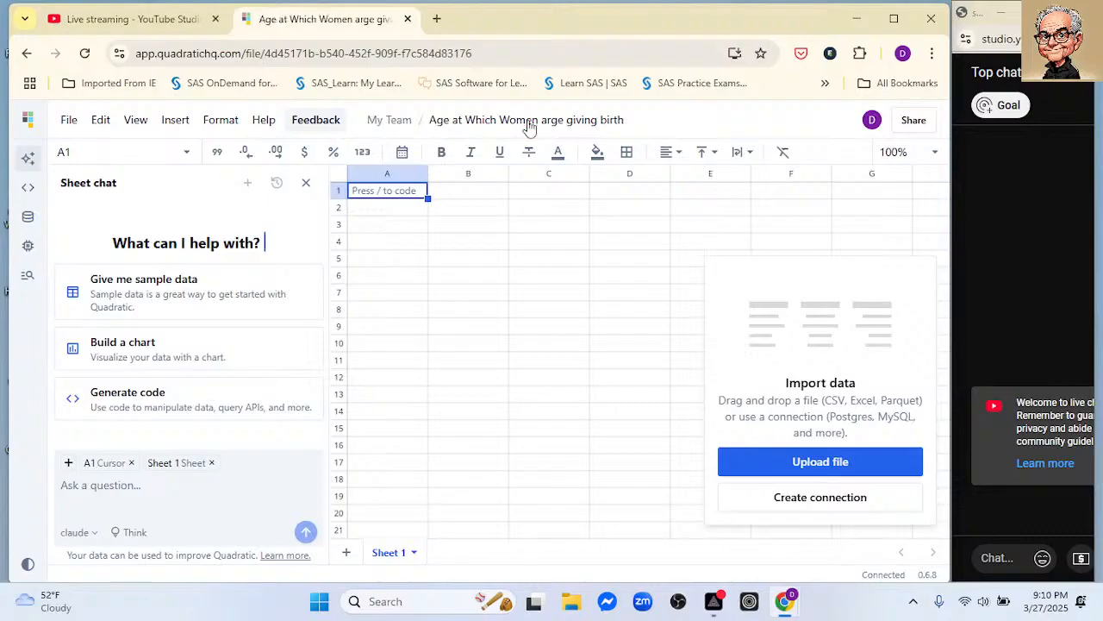
Import share-of-births-by-age-of-mother.csv from the owid_birth_age folder into the empty sheet
click(790, 464)
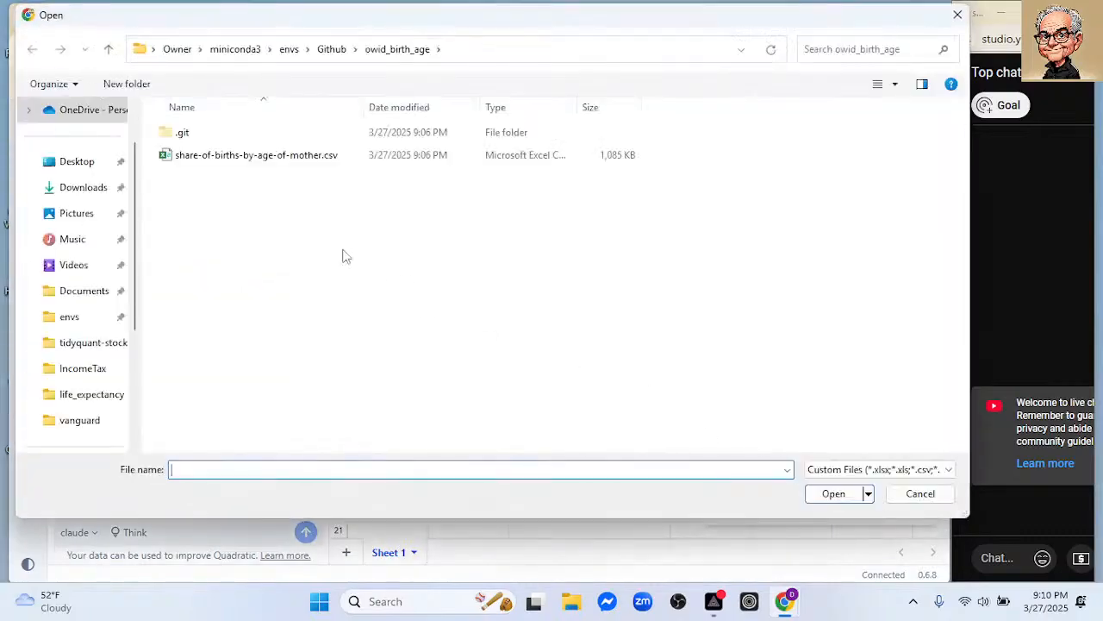
click(254, 157)
click(833, 494)
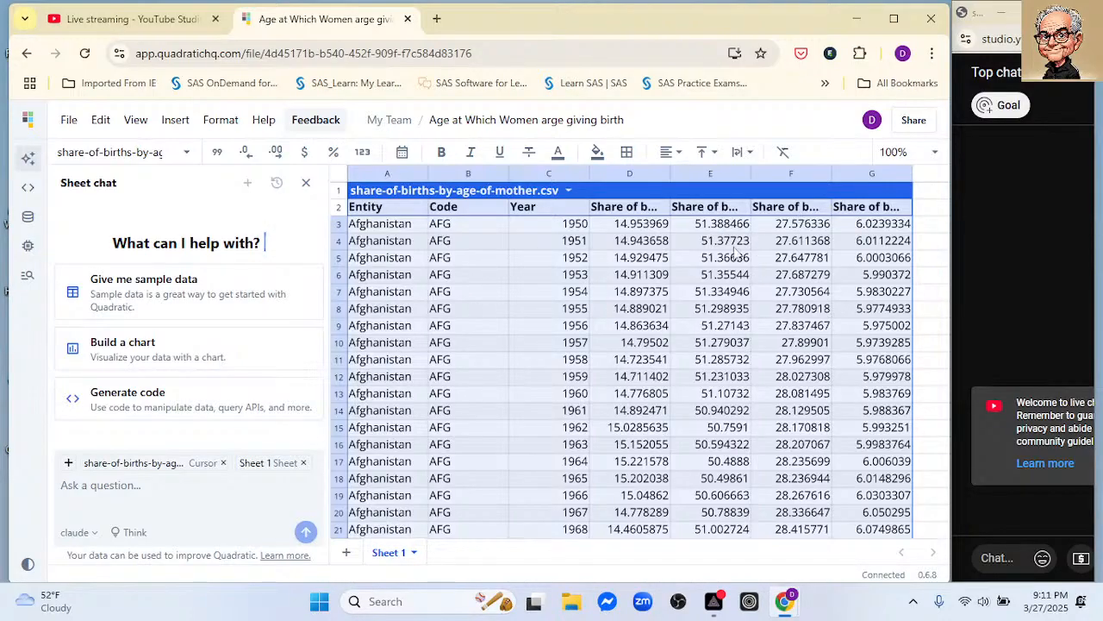
Begin a chat prompt reading "Create a plot contain four of the", checking the table's age-group columns for the number of groups
click(214, 482)
text(Create)
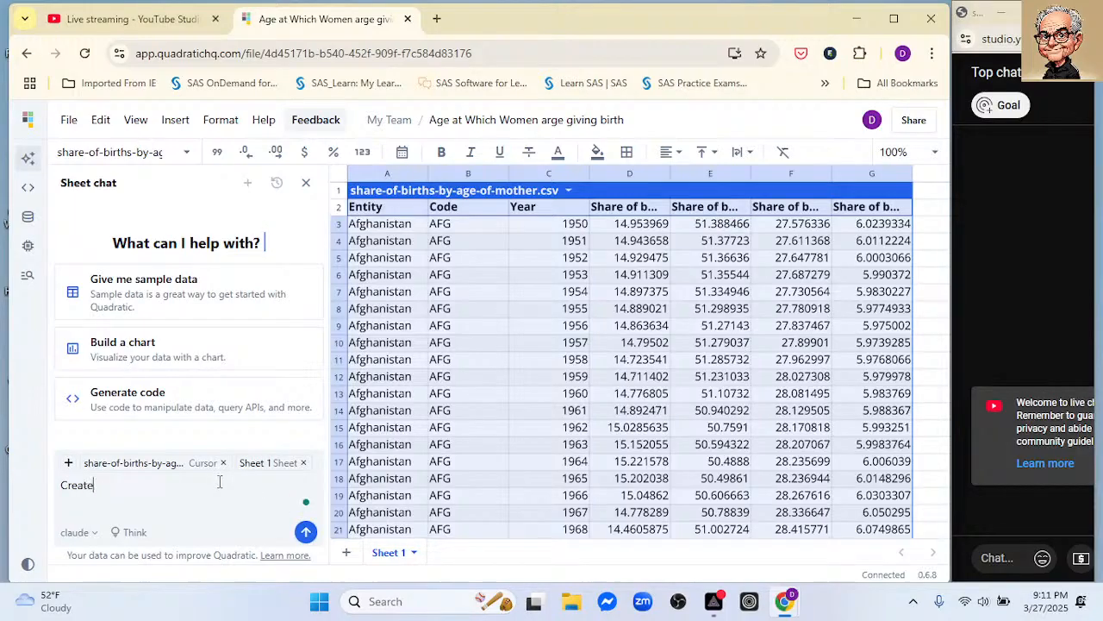
text( a plot contain t)
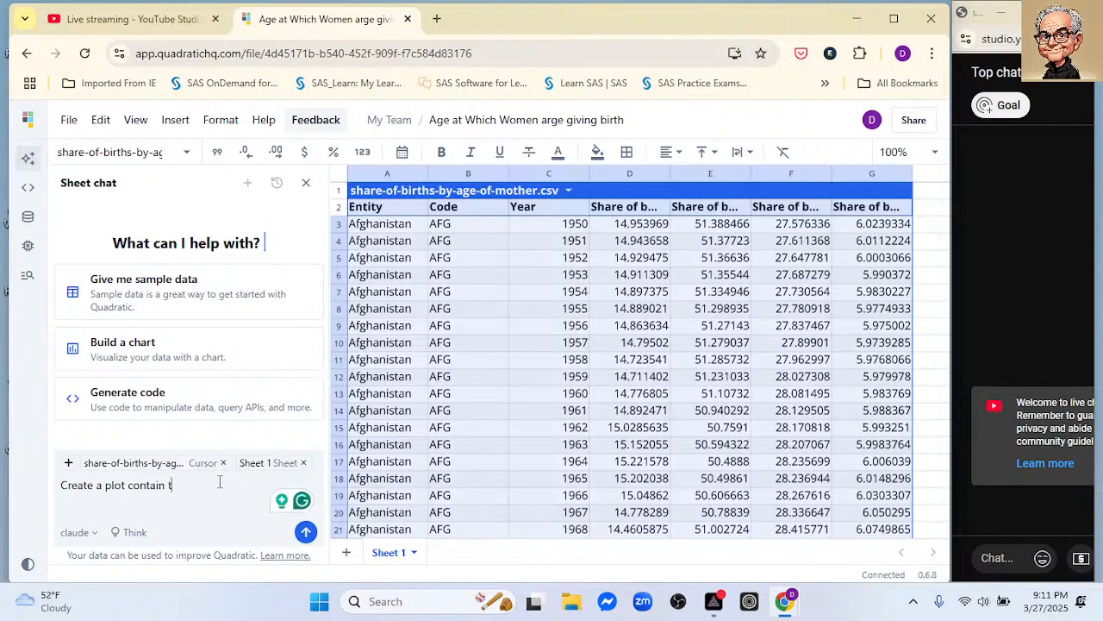
text(hree)
scroll(724, 484, down, 3)
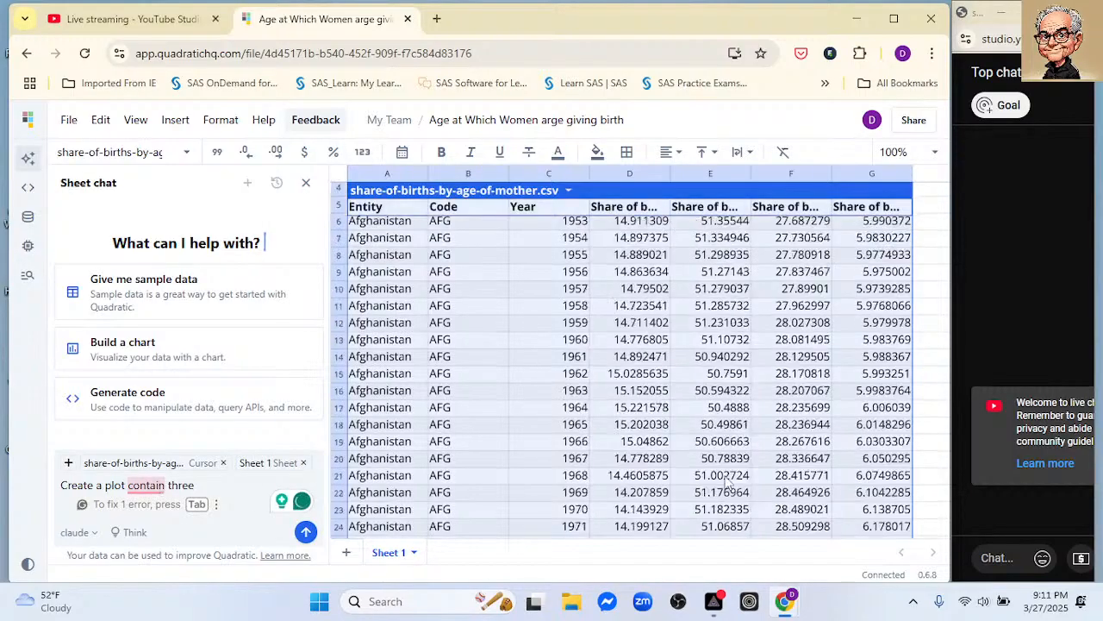
scroll(880, 509, up, 3)
scroll(934, 498, down, 3)
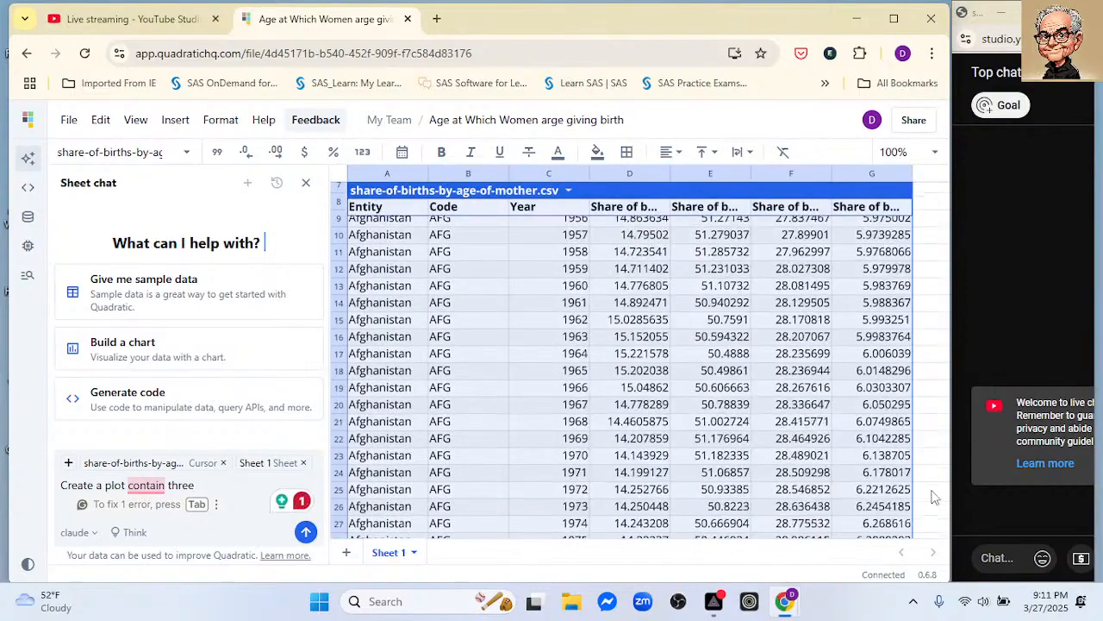
scroll(933, 497, up, 3)
click(933, 498)
scroll(934, 498, left, 3)
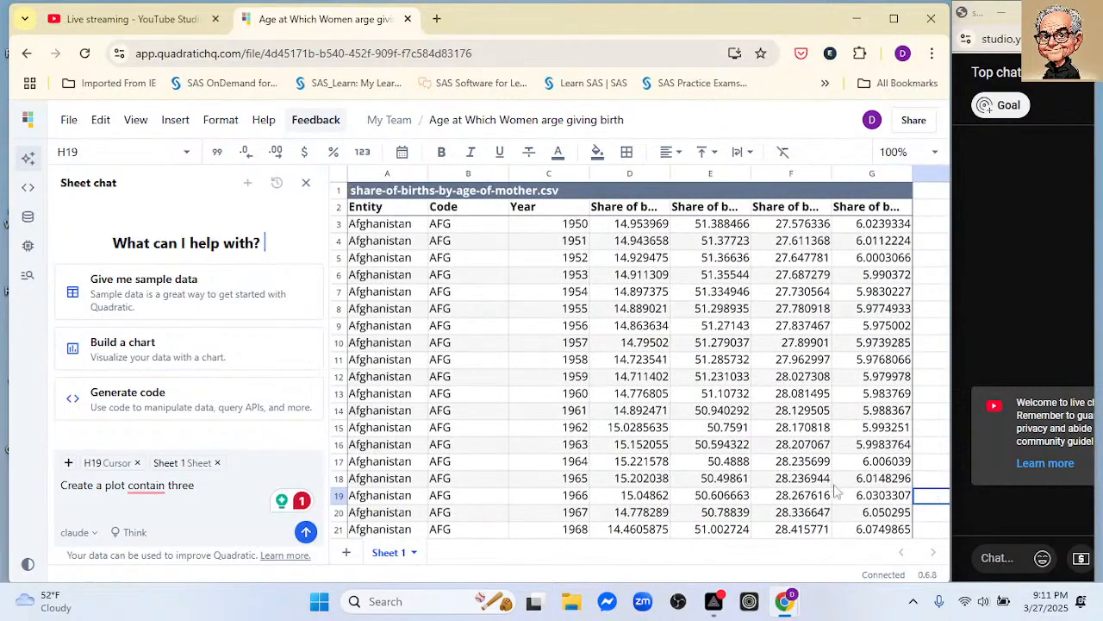
click(236, 490)
key(BackSpace)
key(BackSpace)
key(BackSpace)
key(BackSpace)
key(BackSpace)
text(foru)
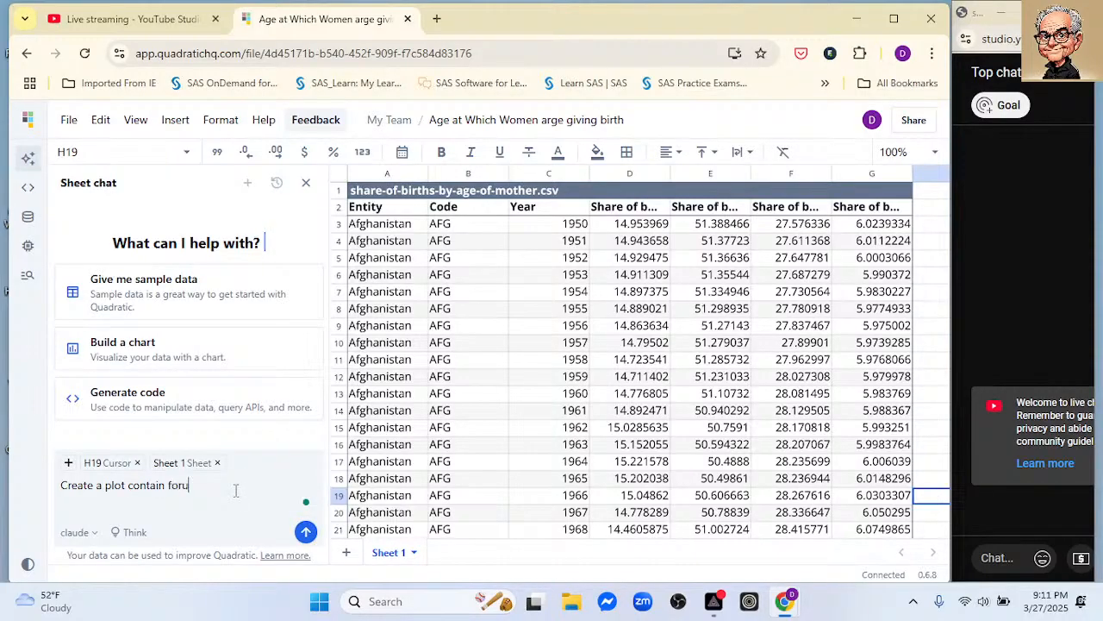
key(BackSpace)
key(BackSpace)
text(ur of the)
Add a second sheet to the file and name it "Dashboard"
click(345, 553)
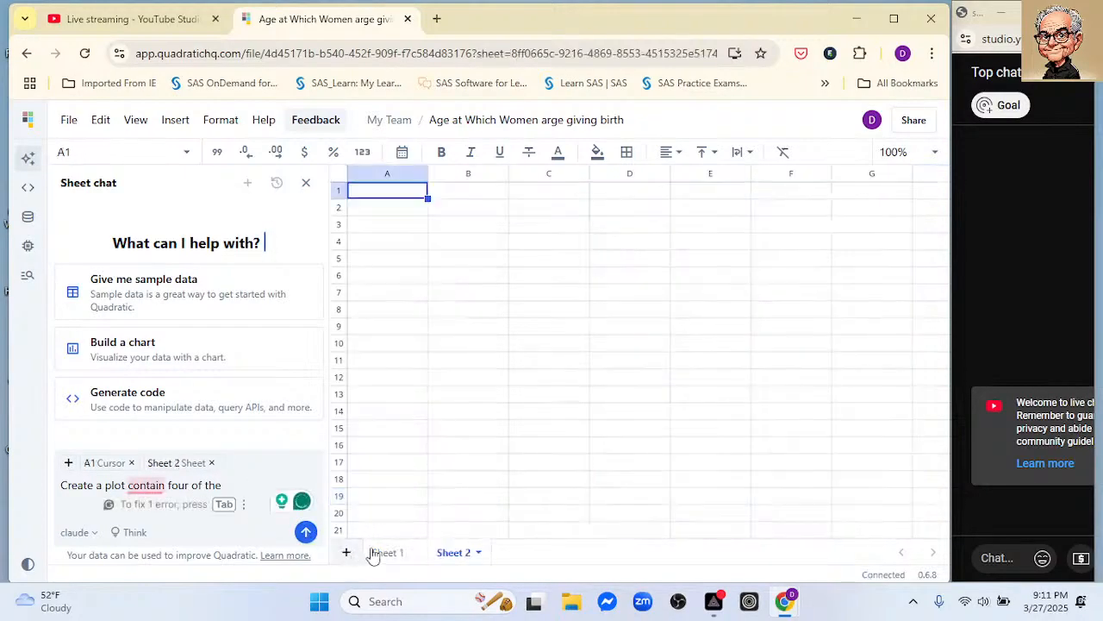
double_click(450, 557)
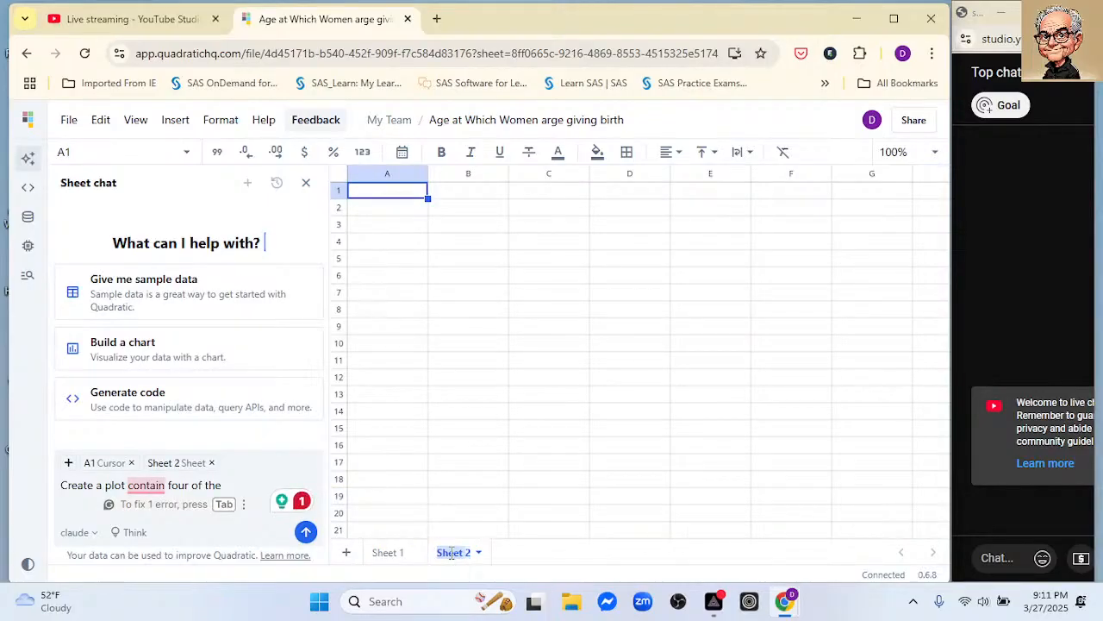
text(Data2)
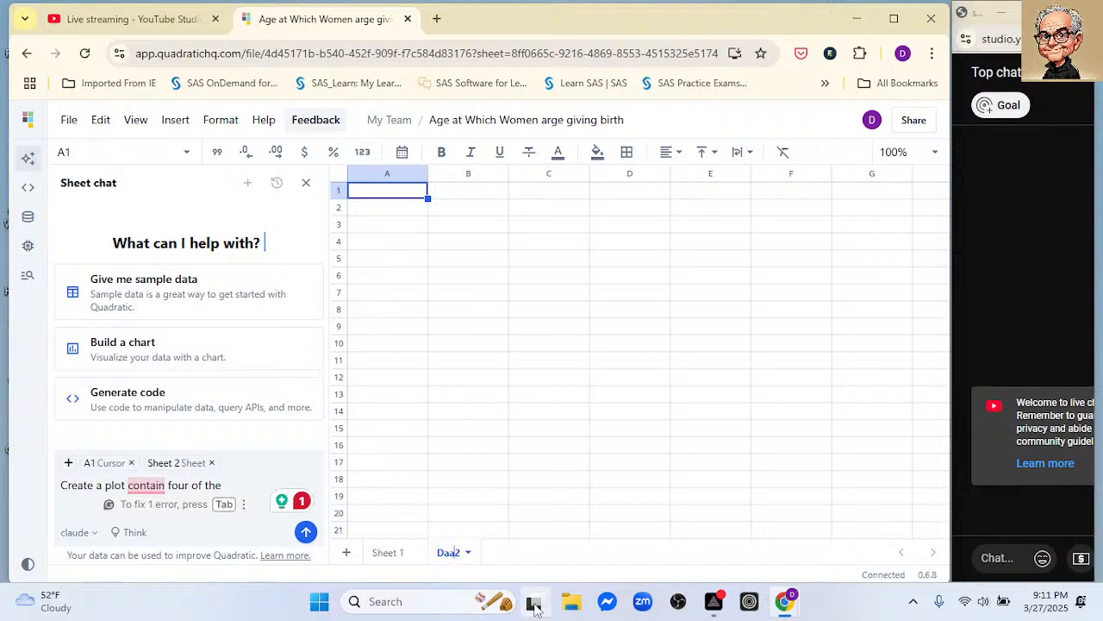
mouse_move(535, 607)
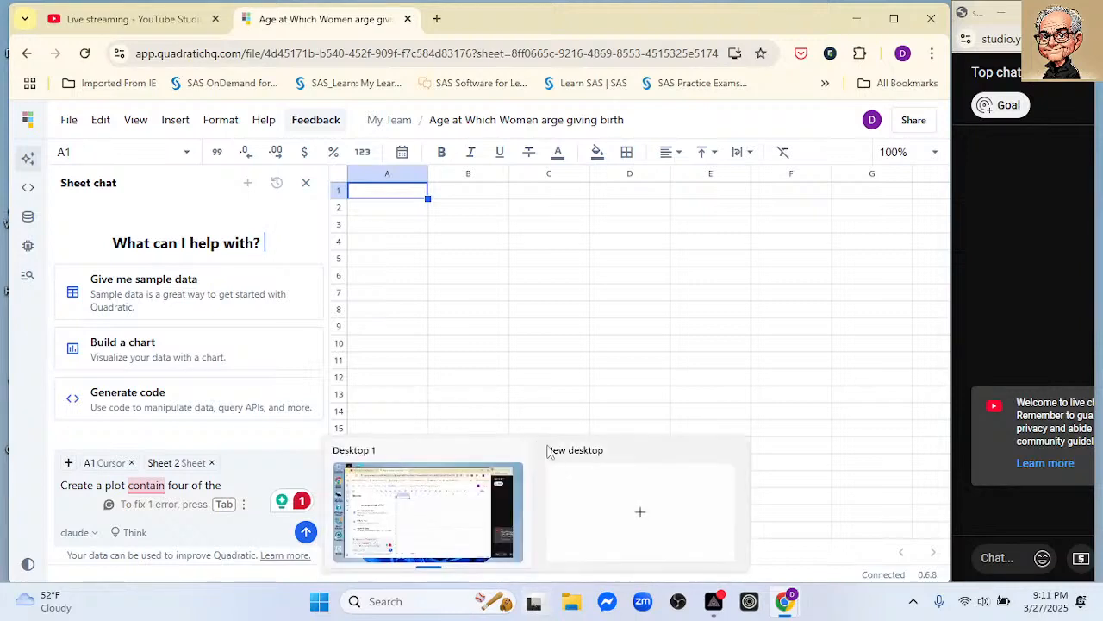
click(521, 363)
click(467, 555)
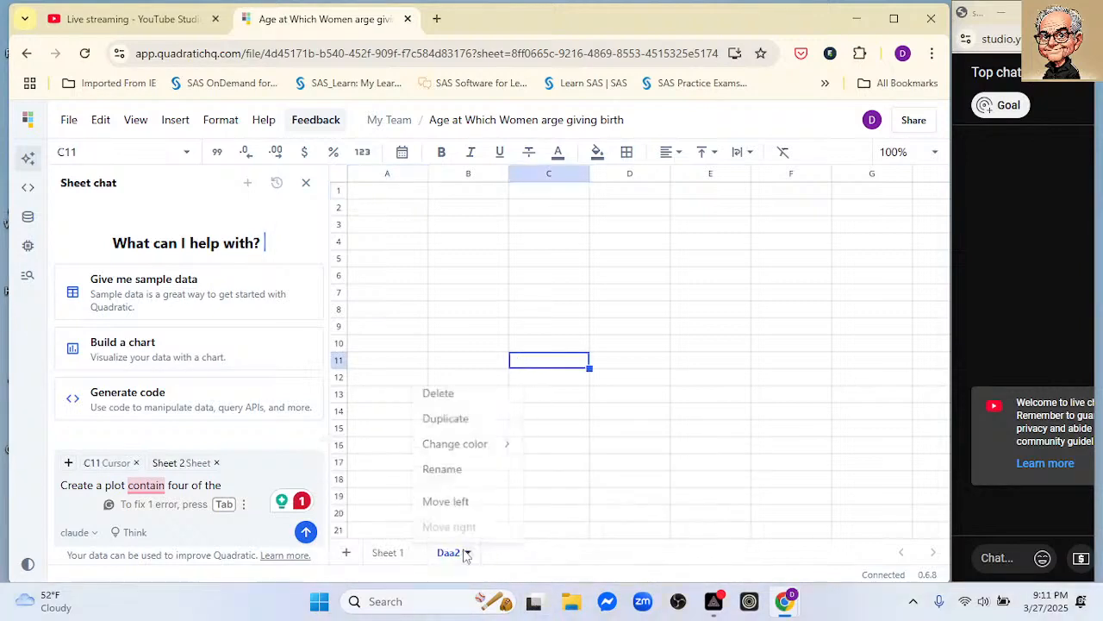
double_click(457, 553)
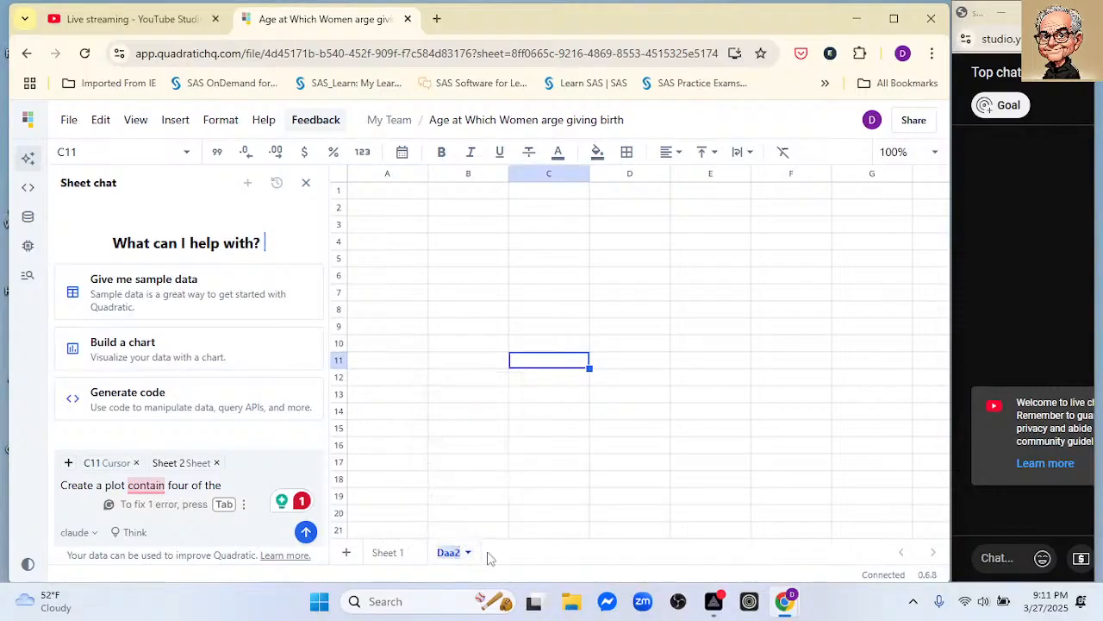
text(Date)
key(BackSpace)
key(BackSpace)
text(shboard)
Rename the first sheet, which holds the imported table, as "data"
click(390, 554)
text(data)
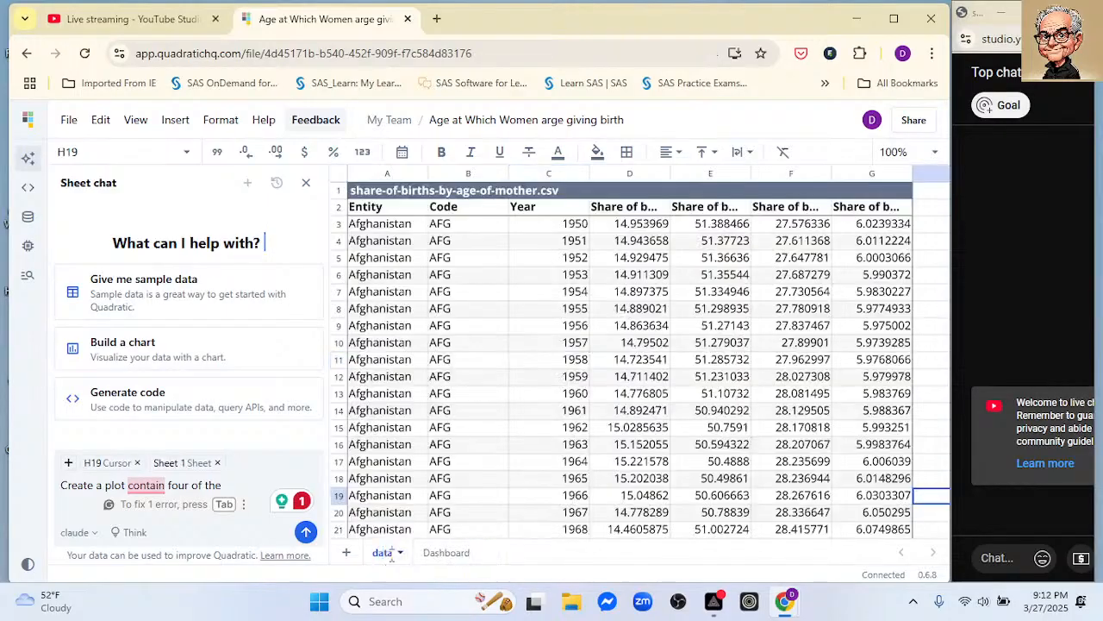
key(Return)
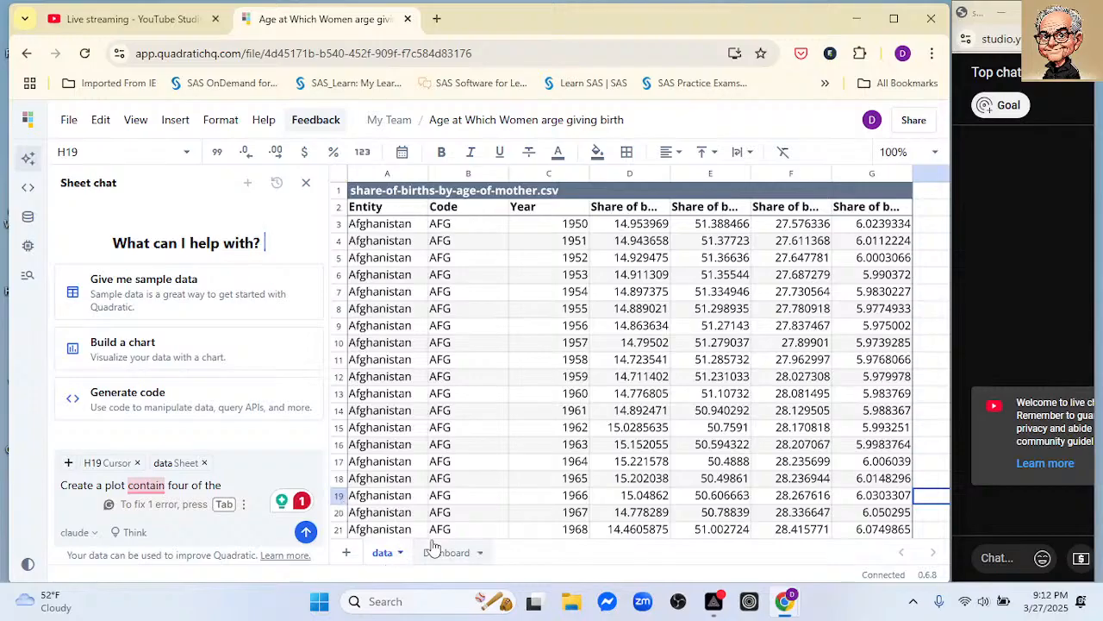
From the Dashboard sheet, reword and send the chat prompt "Create a plot contains all four age groups for the US", and select cell A1
click(443, 552)
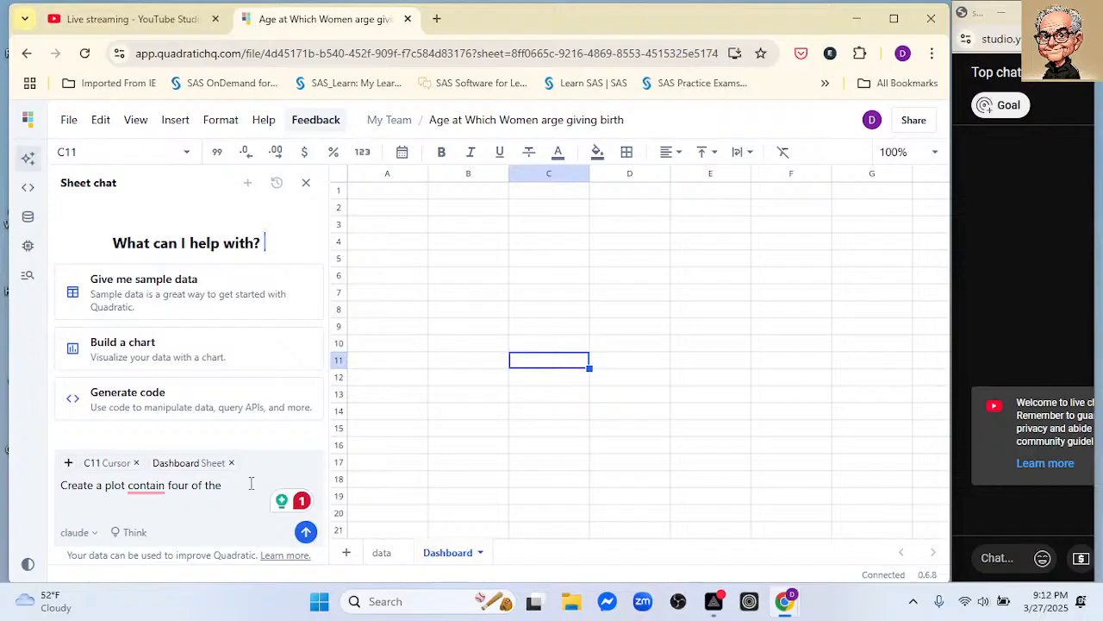
key(BackSpace)
key(BackSpace)
key(BackSpace)
key(BackSpace)
key(BackSpace)
key(BackSpace)
key(BackSpace)
text(all fo)
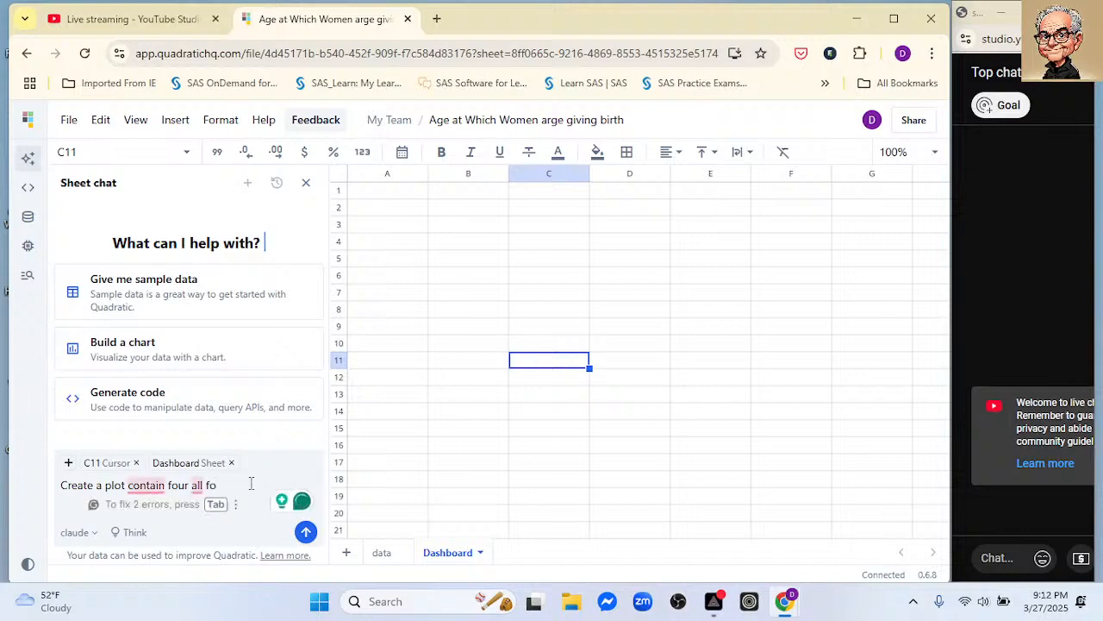
key(BackSpace)
key(BackSpace)
key(BackSpace)
key(BackSpace)
key(BackSpace)
key(BackSpace)
key(BackSpace)
key(BackSpace)
key(BackSpace)
key(BackSpace)
key(BackSpace)
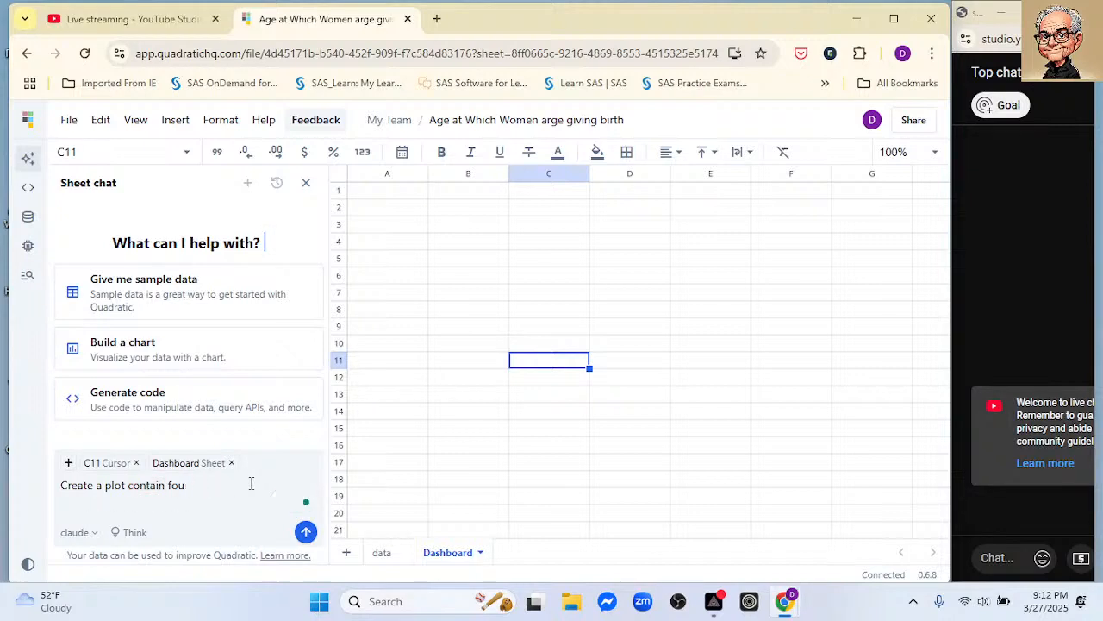
text(all four age groups for the US)
key(Return)
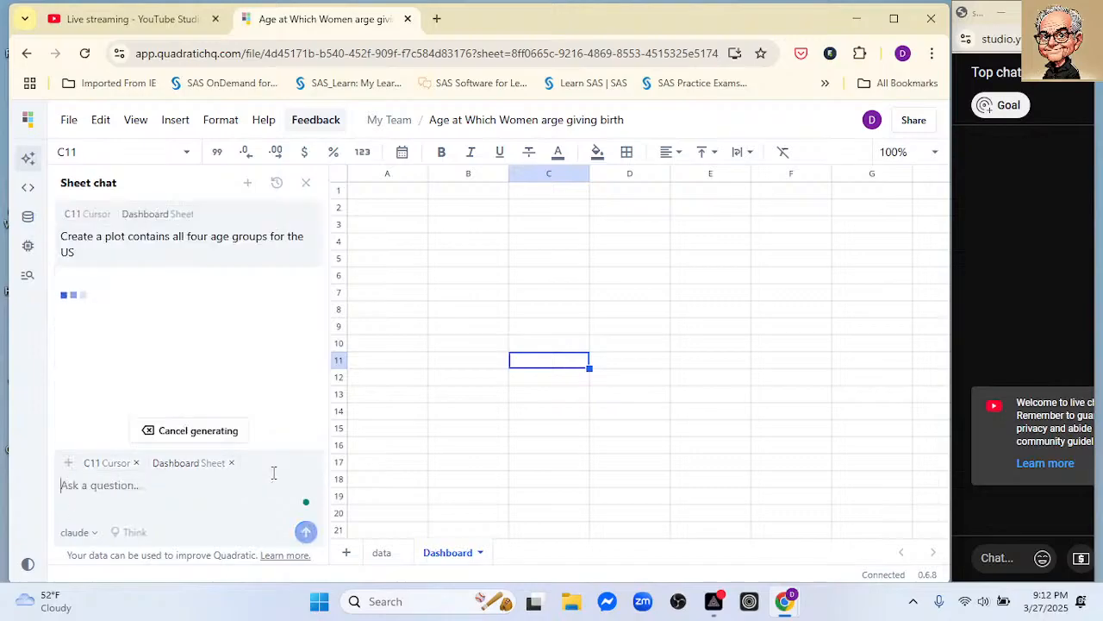
click(390, 195)
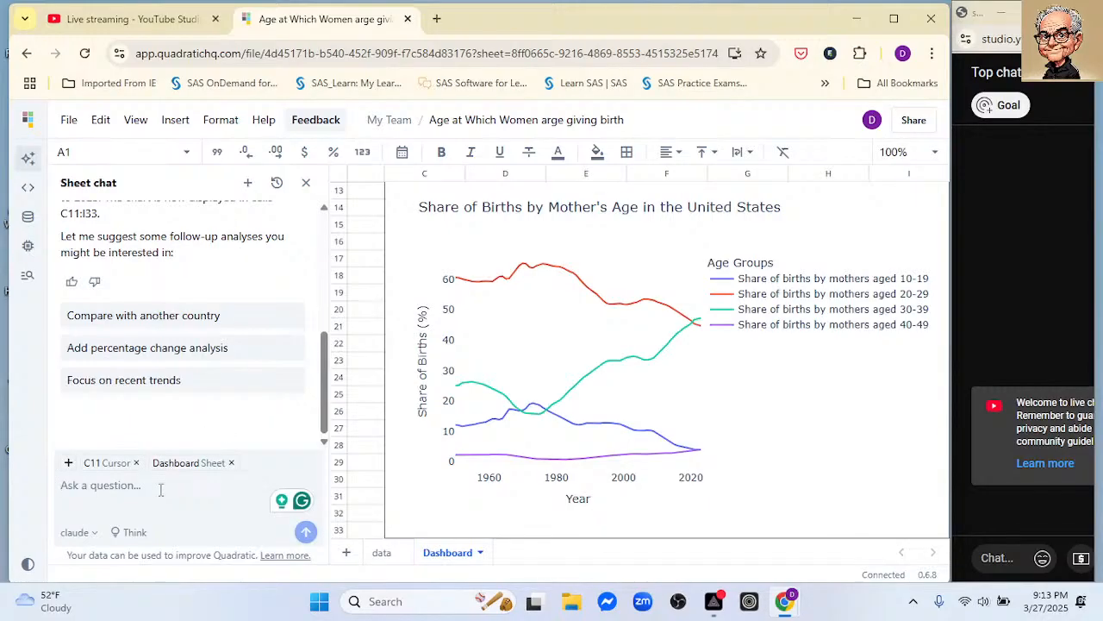
Ask the AI chat to "Shorten the legend starting with the work aged" for the births chart
text(Short)
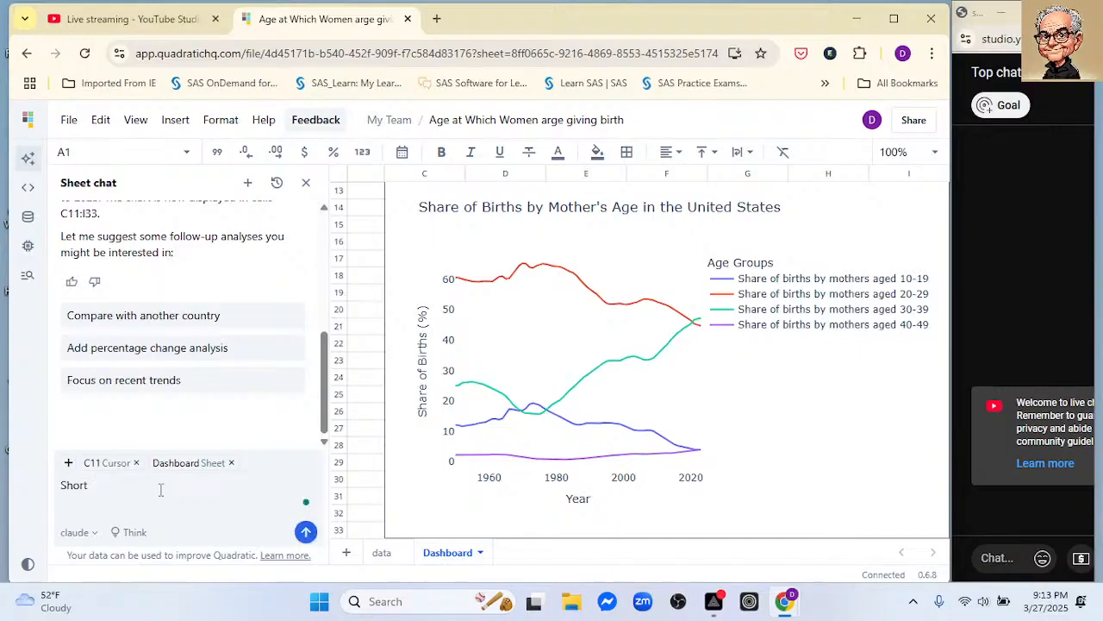
text(en the legend to just aged)
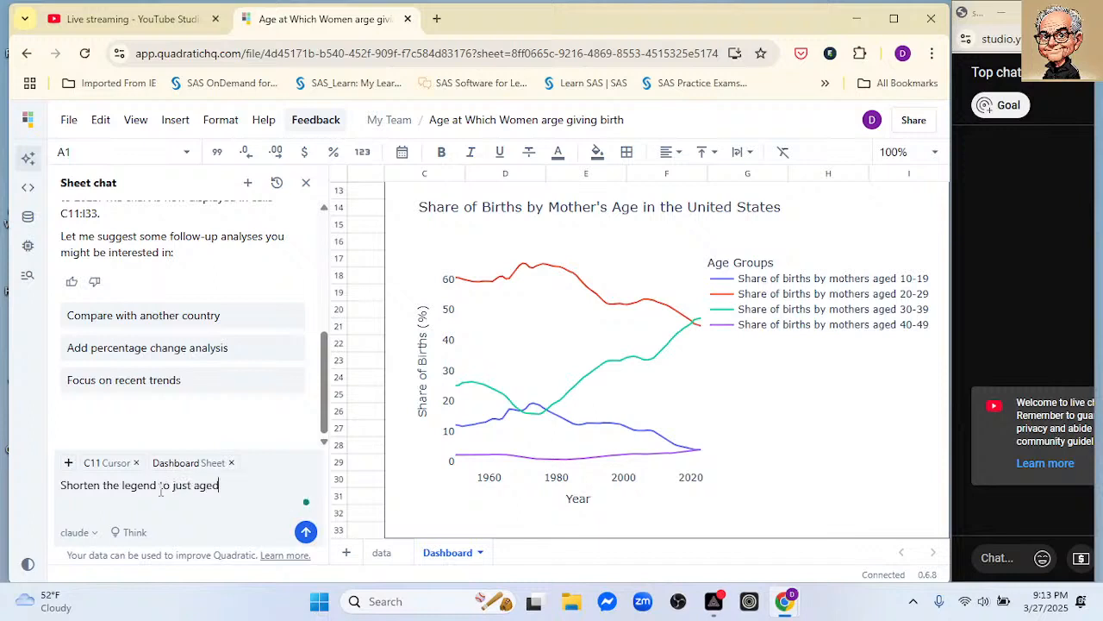
key(BackSpace)
key(BackSpace)
text(ed)
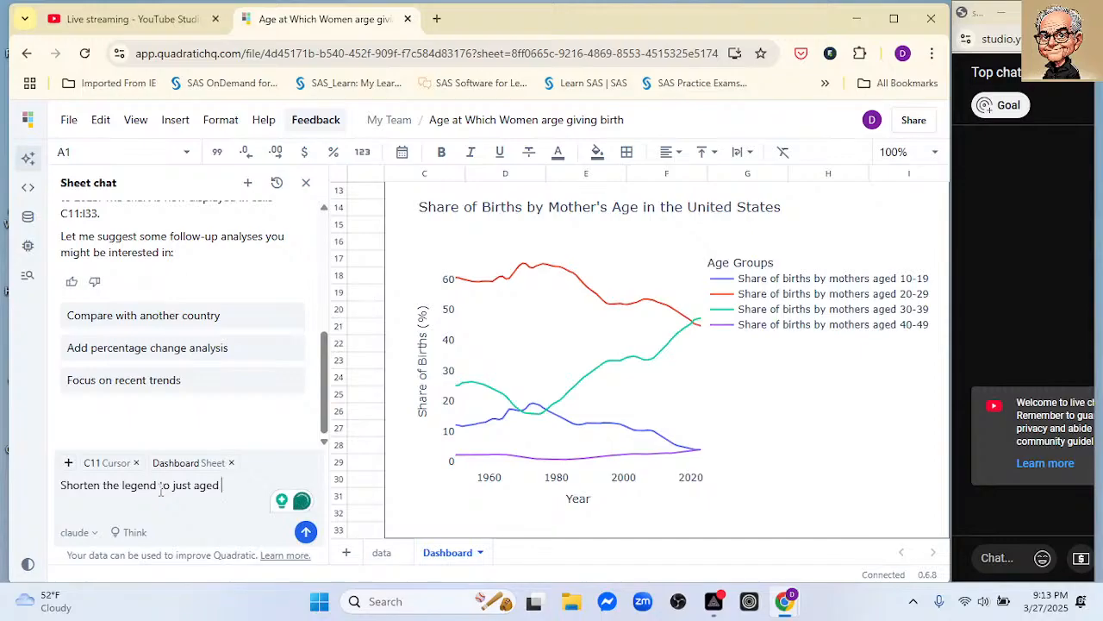
text(and age)
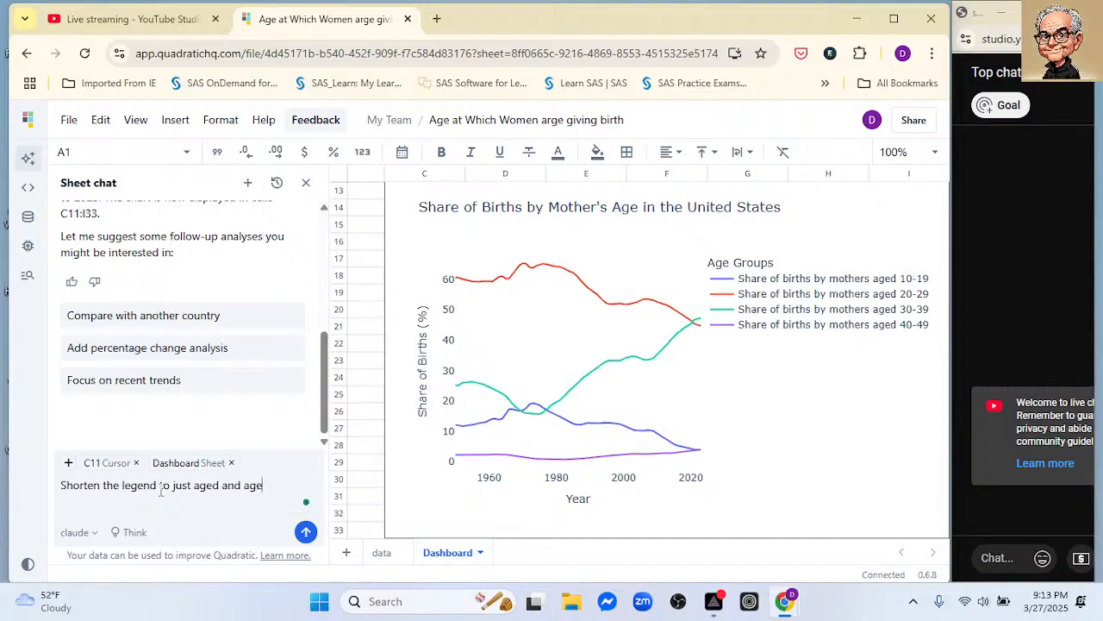
text(s)
key(BackSpace)
key(BackSpace)
text(range)
key(BackSpace)
key(BackSpace)
key(BackSpace)
key(BackSpace)
key(BackSpace)
key(BackSpace)
key(BackSpace)
key(BackSpace)
key(BackSpace)
key(BackSpace)
key(BackSpace)
key(BackSpace)
key(BackSpace)
key(BackSpace)
key(BackSpace)
key(BackSpace)
key(BackSpace)
key(BackSpace)
key(BackSpace)
key(BackSpace)
key(BackSpace)
text(strat)
key(BackSpace)
key(BackSpace)
key(BackSpace)
text(arting )
text(with)
text( the )
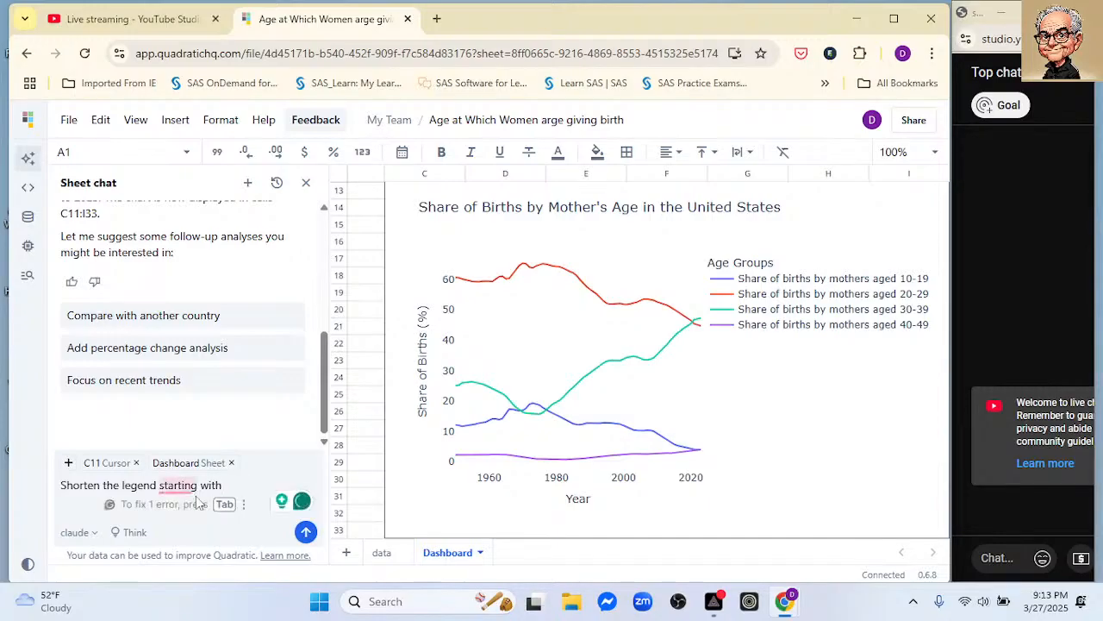
text(work a)
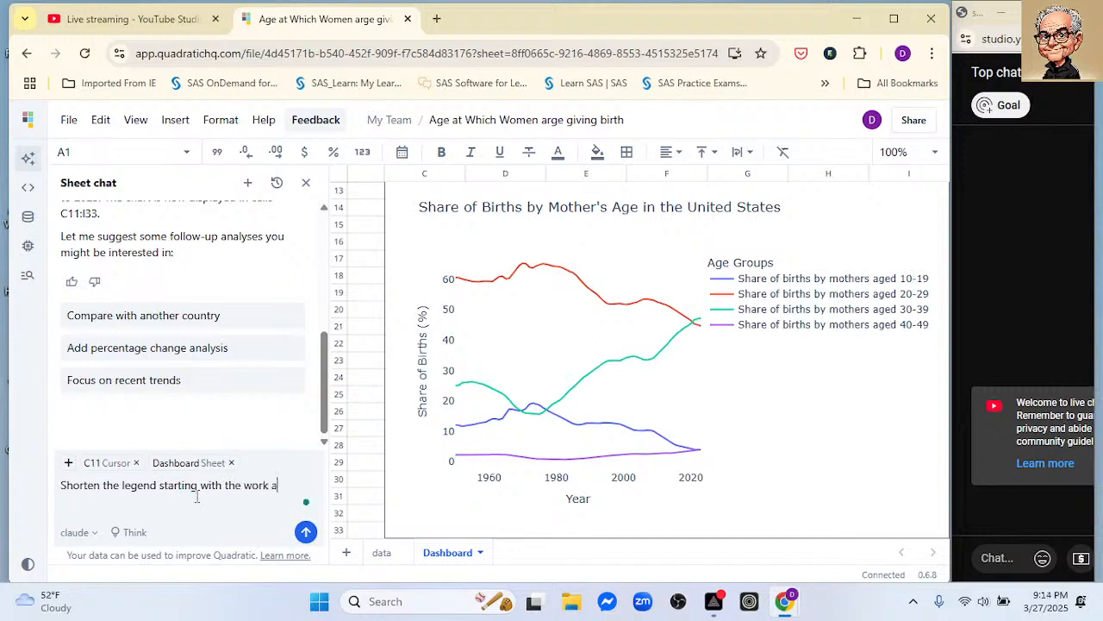
text(ged)
key(Return)
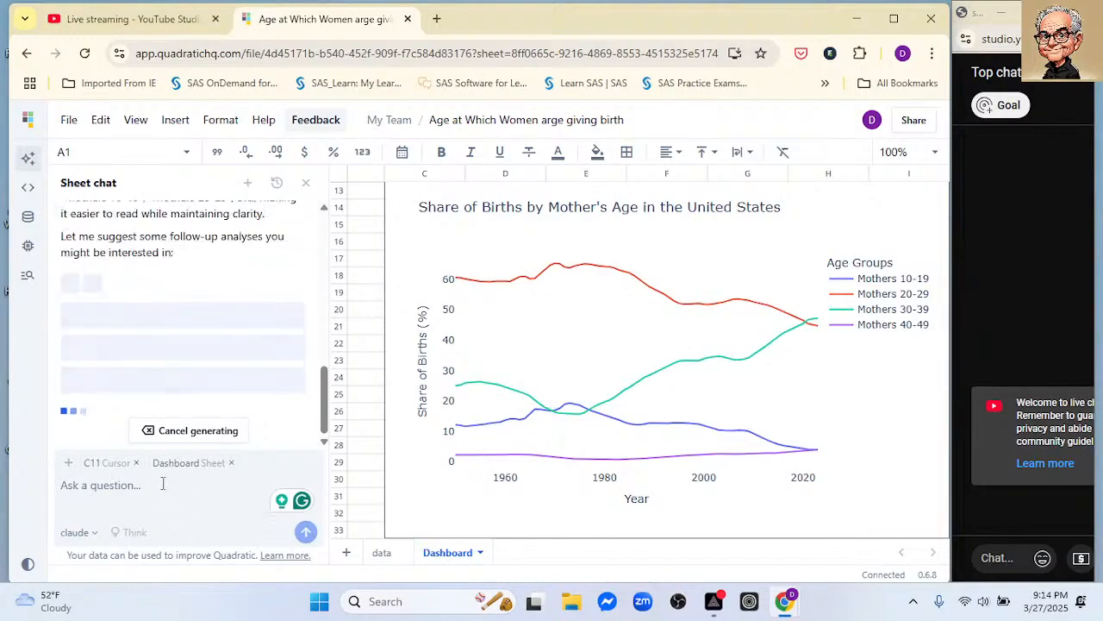
Ask the AI chat to add gridlines to the births chart
text(Add grid)
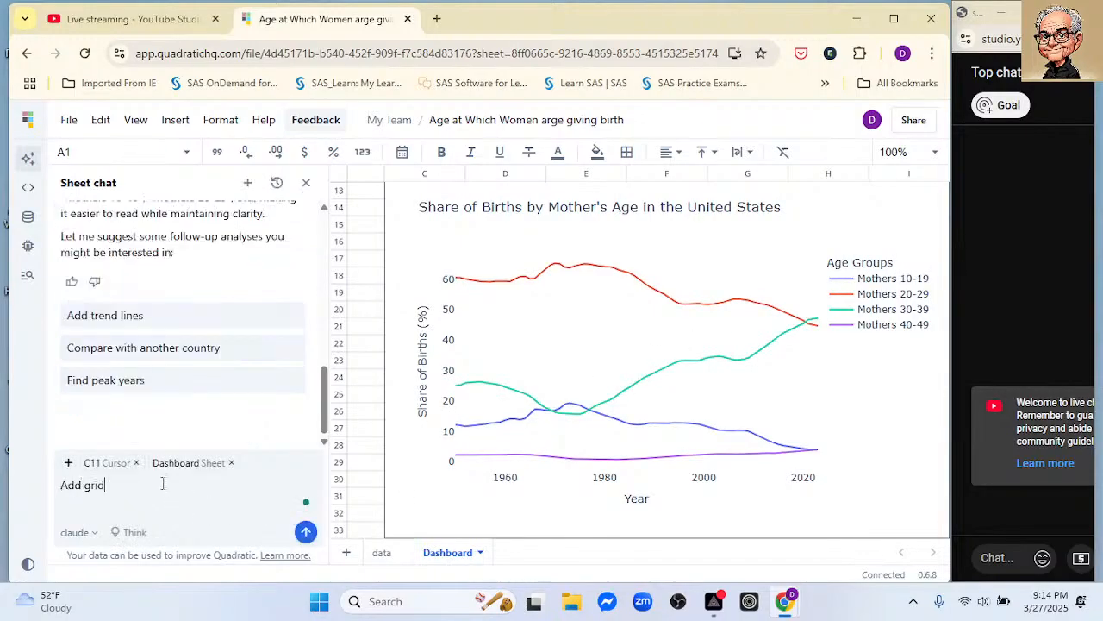
text(lines)
key(Return)
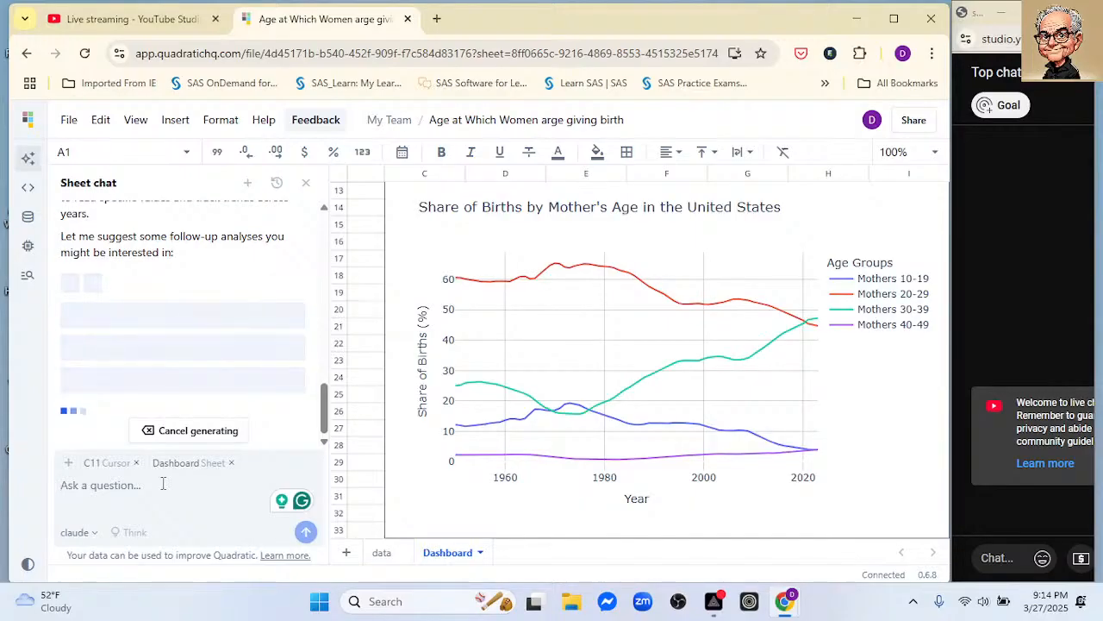
Ask the AI chat to "Make the lines twice as wide" in the births chart
text(Make the)
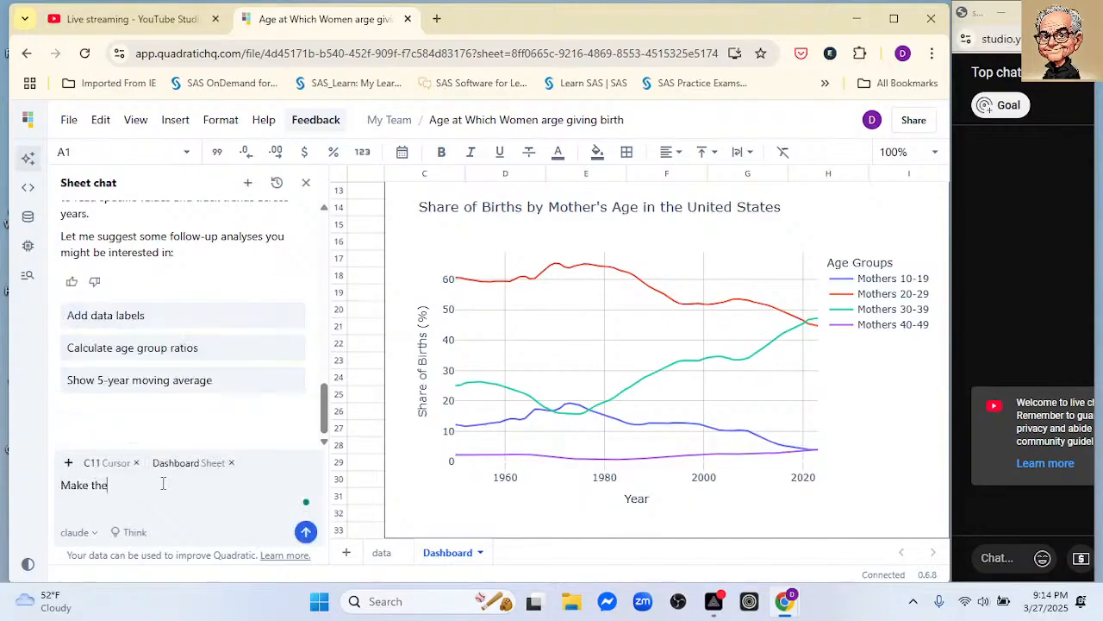
text( lines twice as wide)
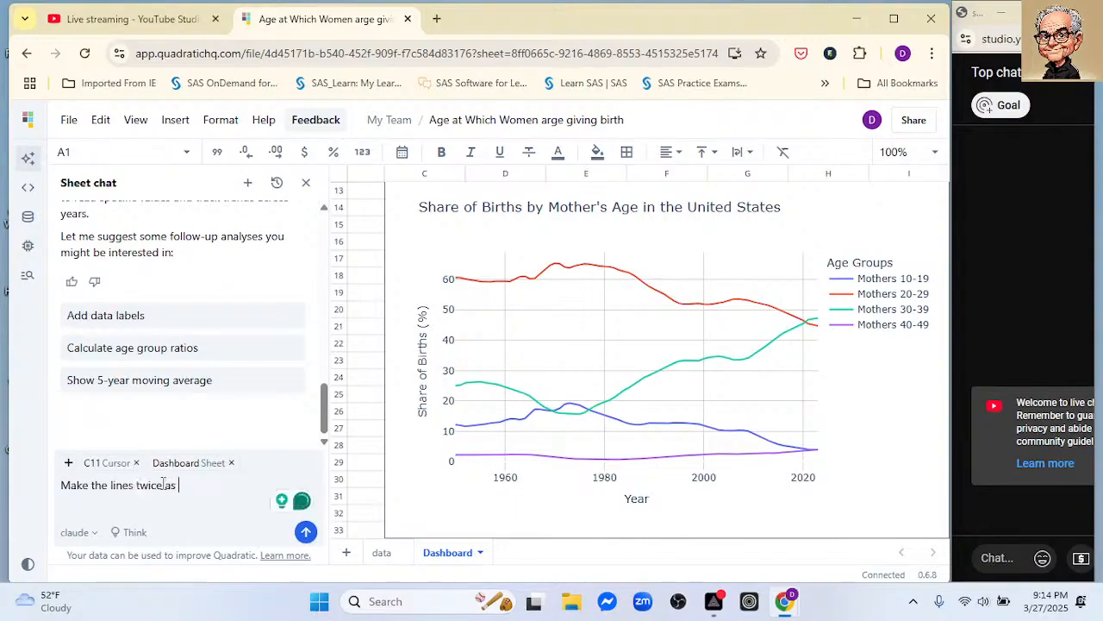
key(Return)
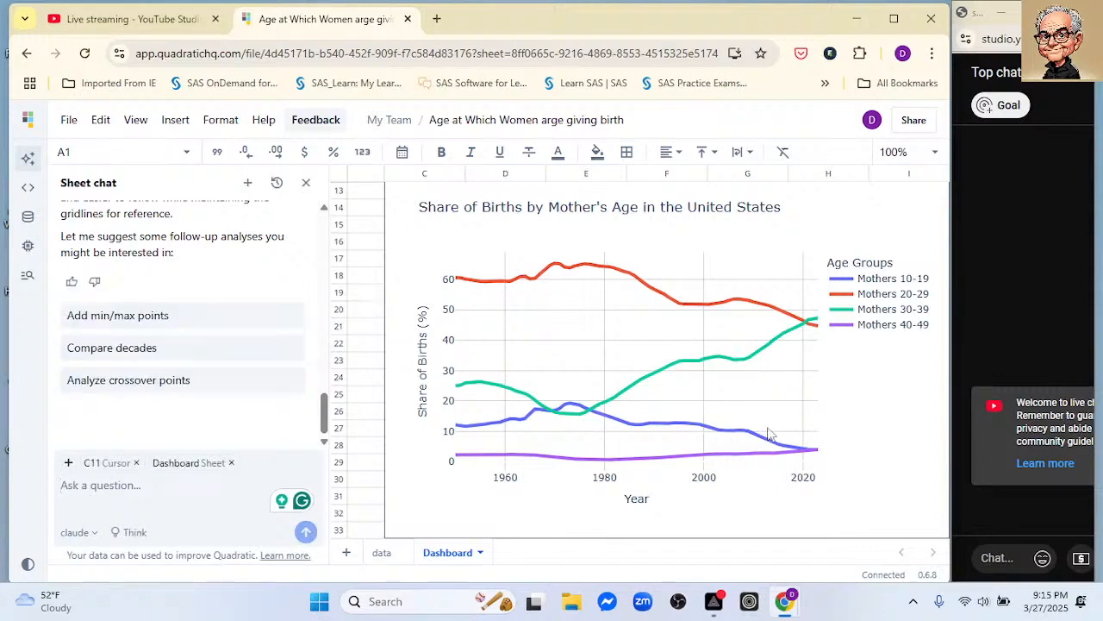
scroll(767, 435, down, 3)
scroll(768, 434, up, 3)
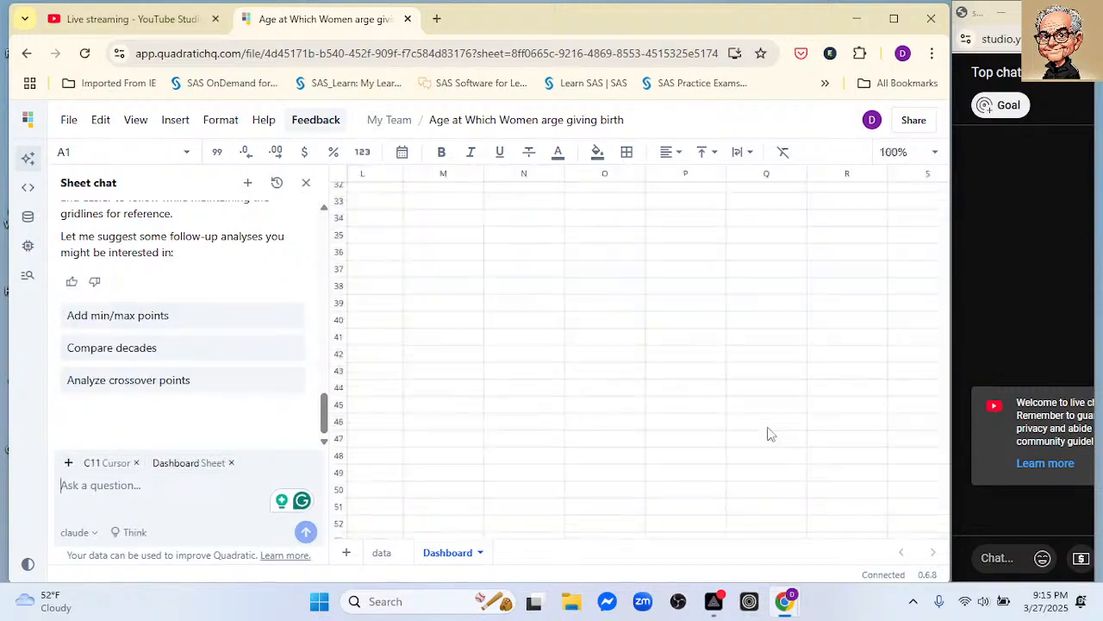
scroll(573, 348, up, 3)
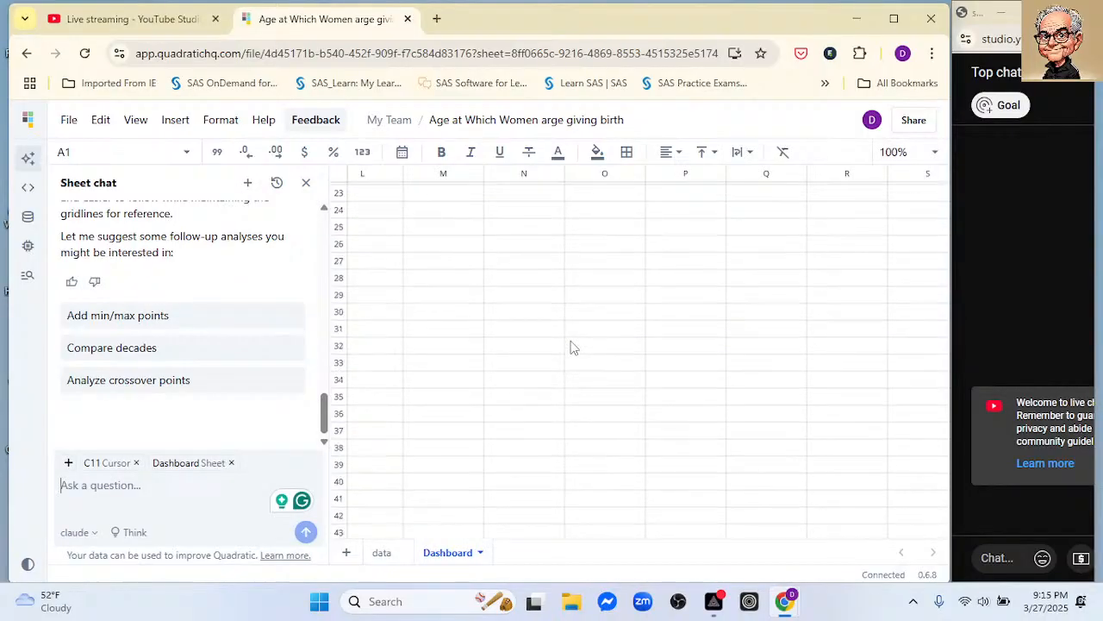
scroll(500, 331, up, 3)
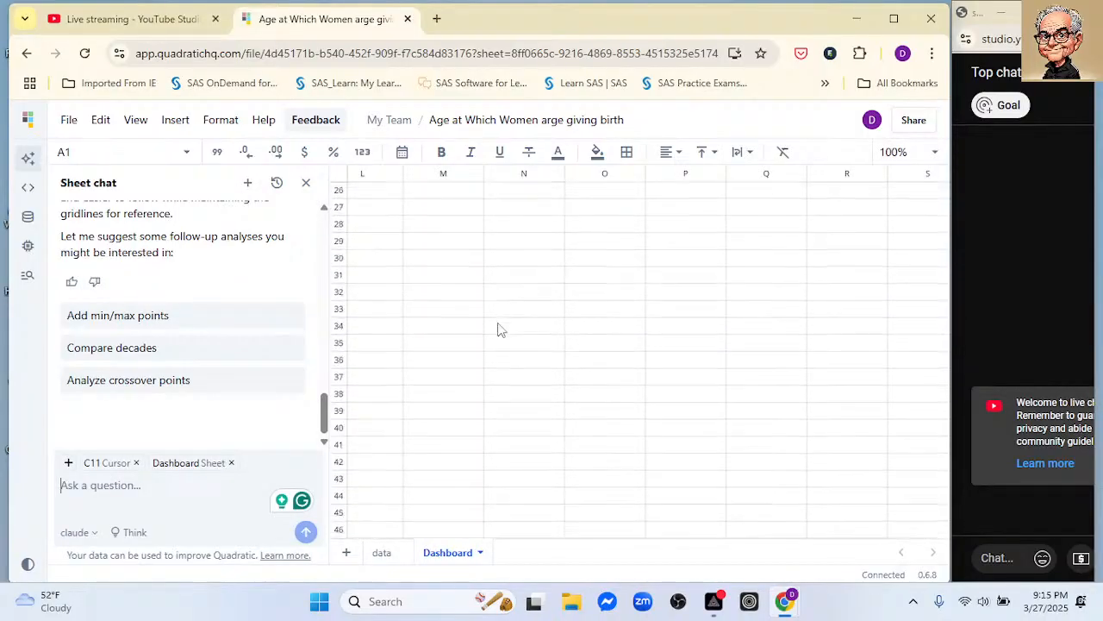
click(507, 352)
scroll(507, 351, left, 5)
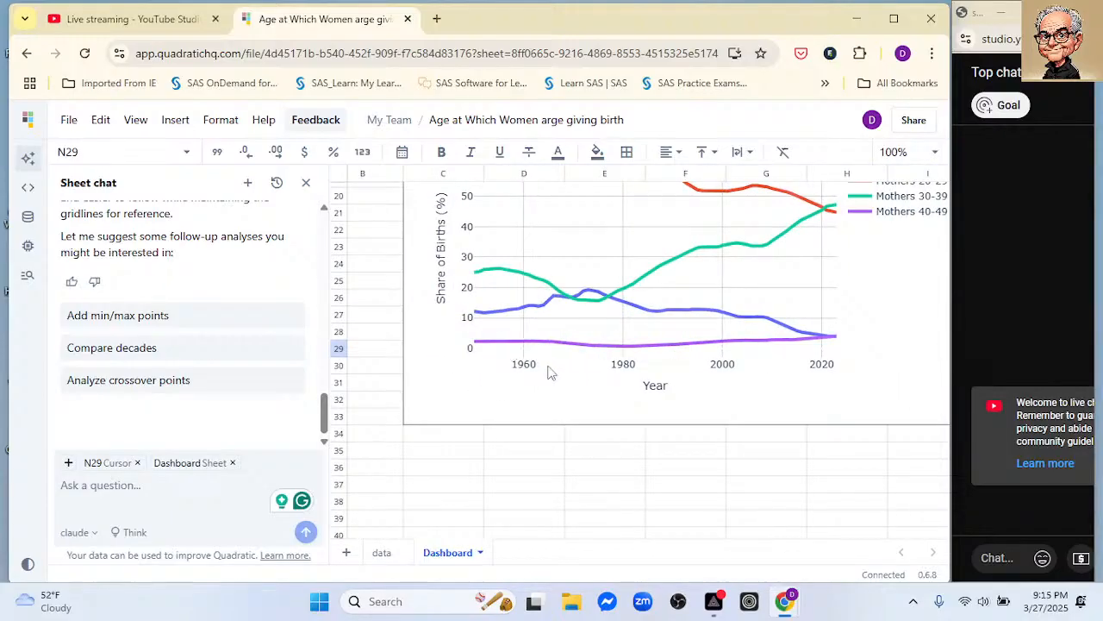
Ask the AI chat to "Now create the same plot for the World"
scroll(550, 372, down, 2)
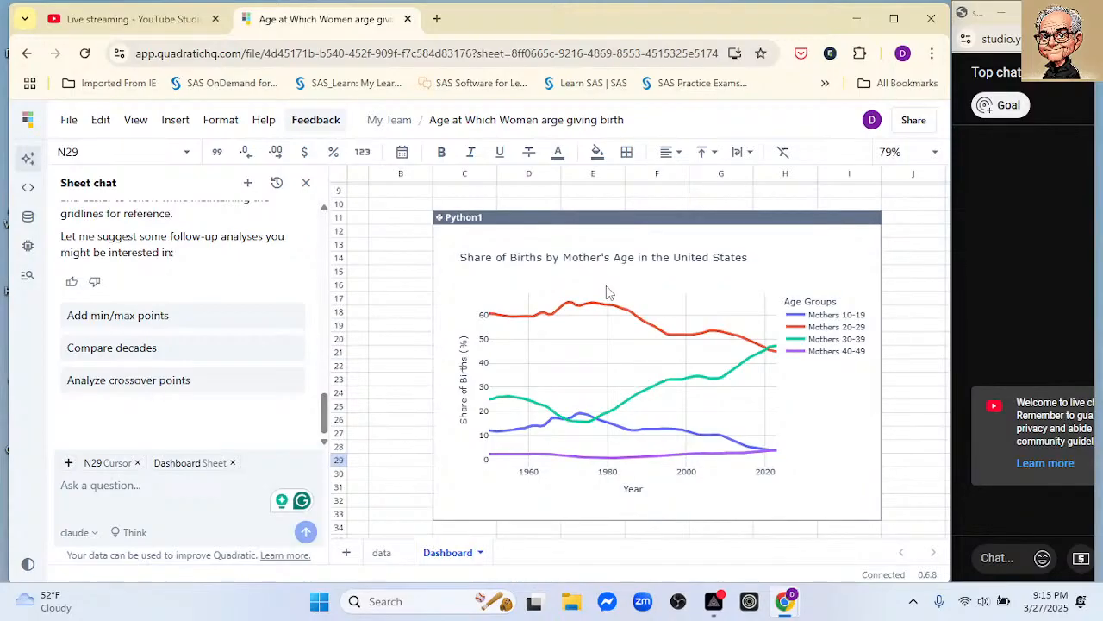
click(141, 485)
text(Now creat)
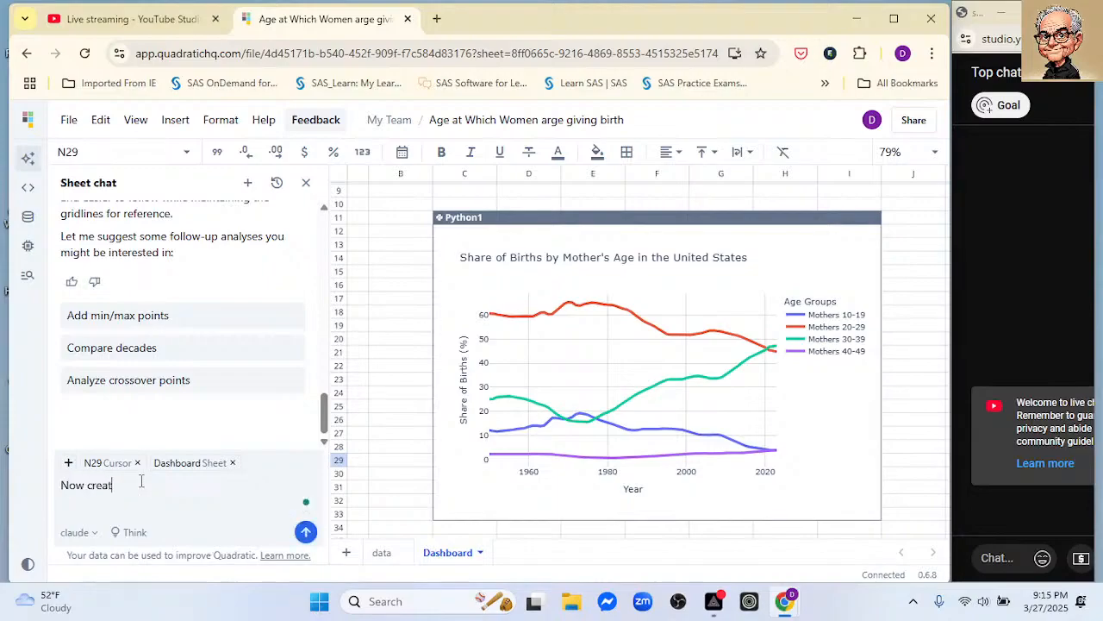
text(e)
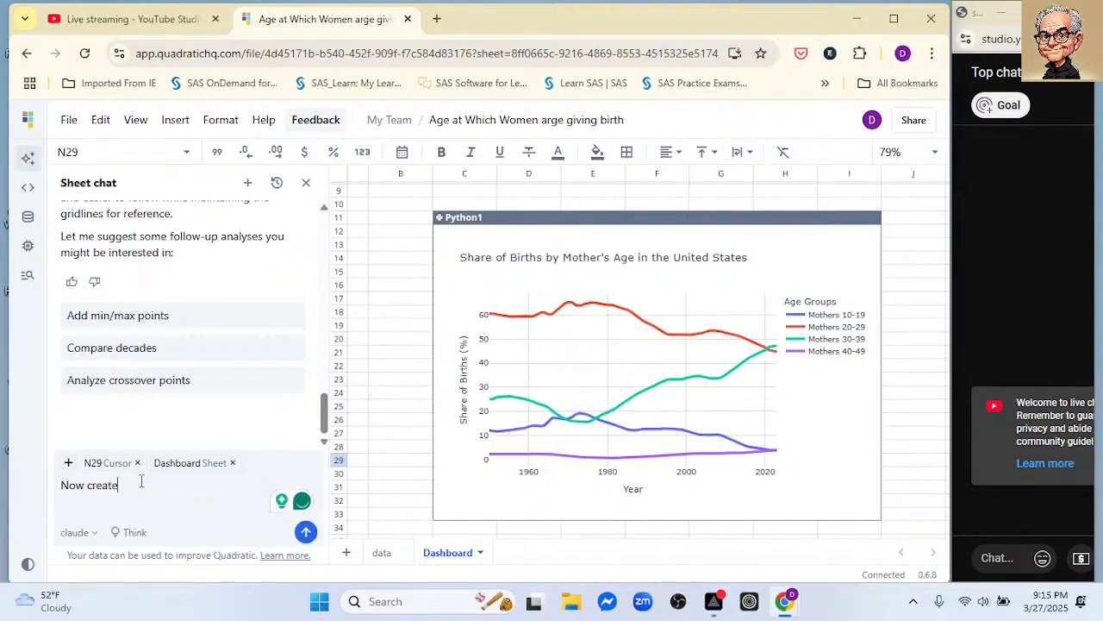
text( thesame)
key(BackSpace)
key(BackSpace)
key(BackSpace)
key(BackSpace)
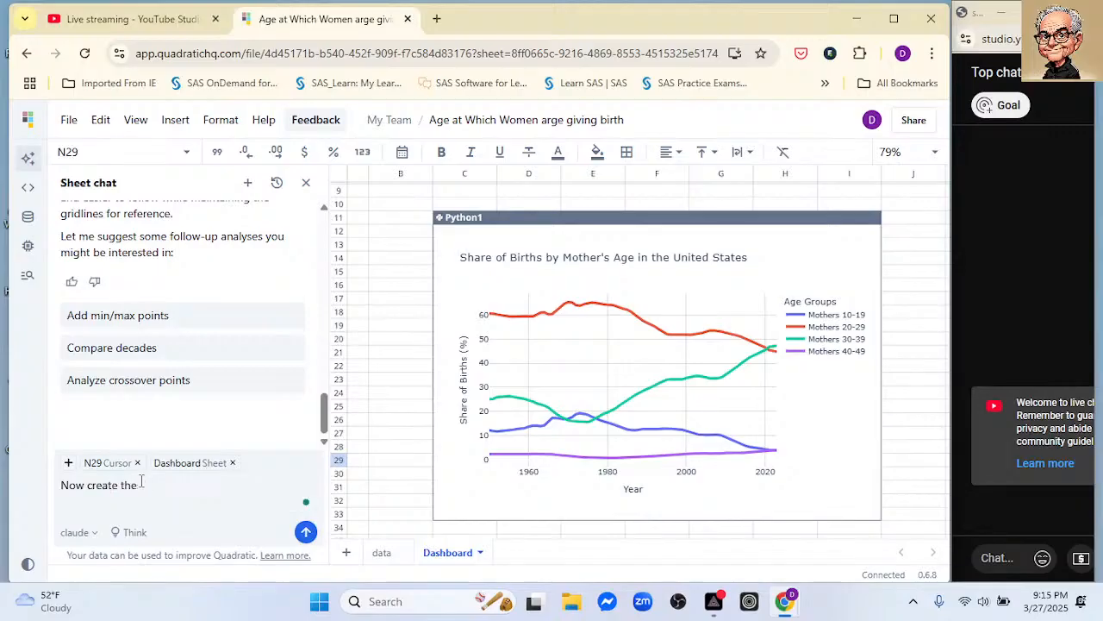
text(sa)
key(BackSpace)
text(same plot for the World)
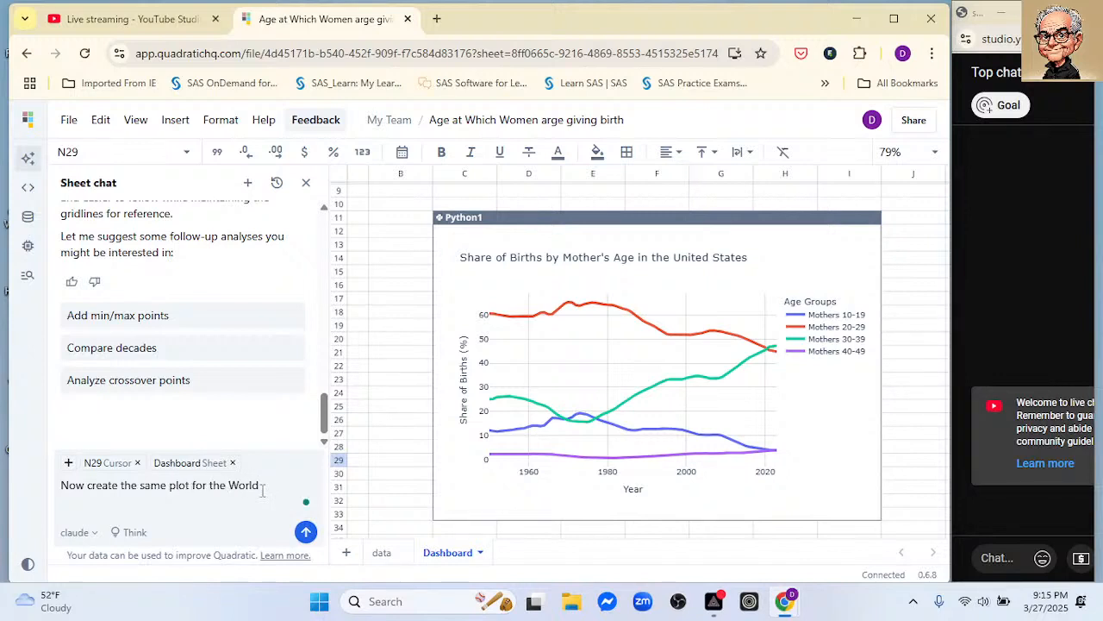
key(Return)
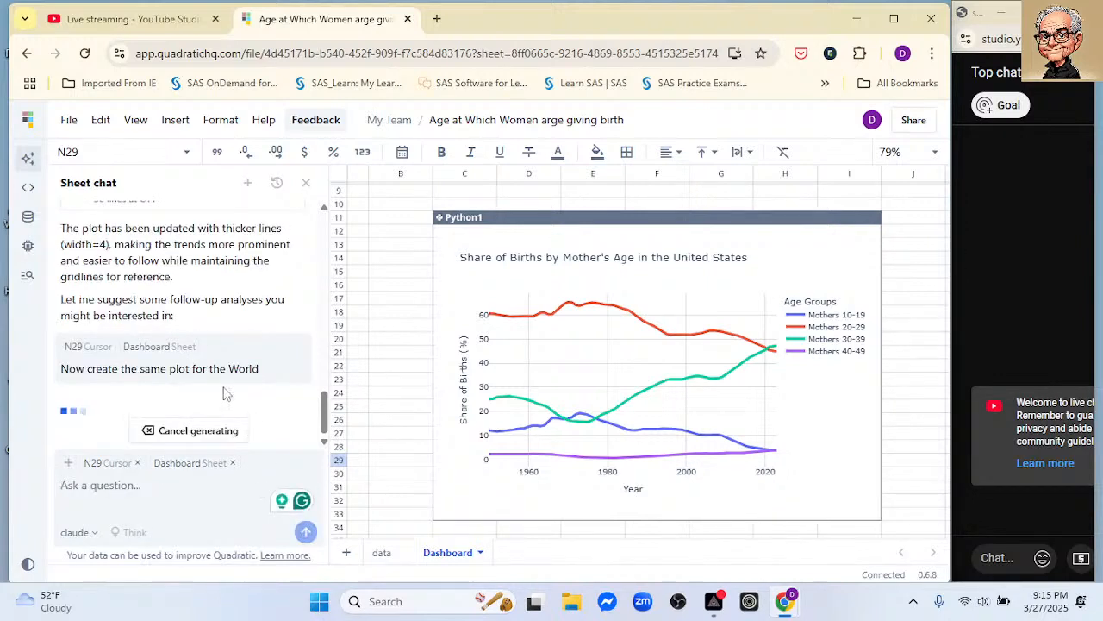
Move the worldwide births chart below the US chart so that it starts at cell C35
scroll(411, 387, down, 2)
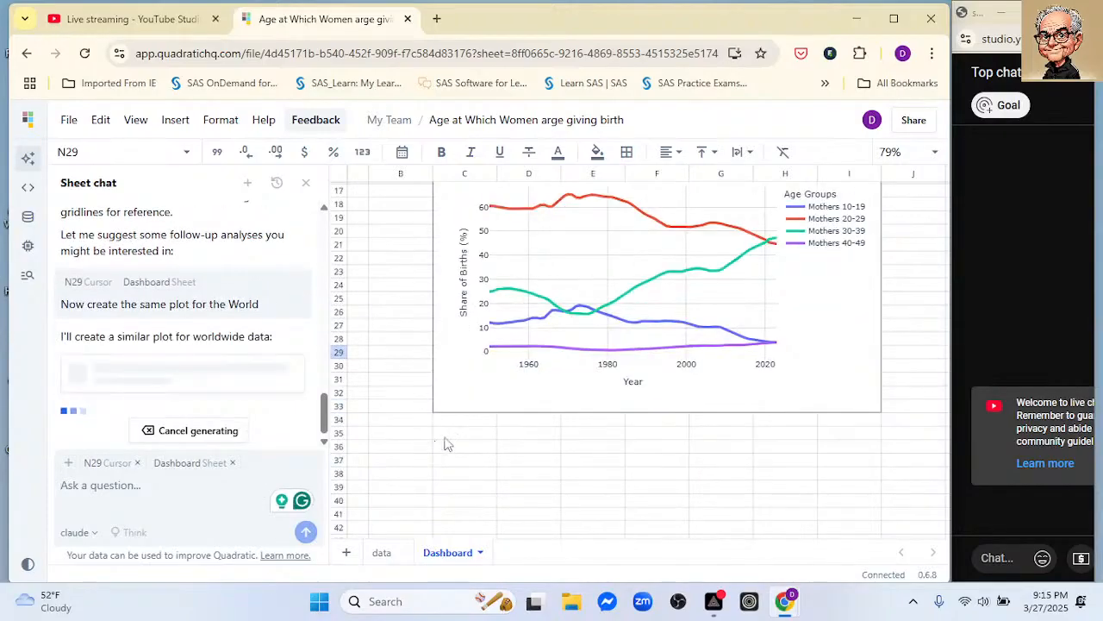
scroll(911, 305, up, 3)
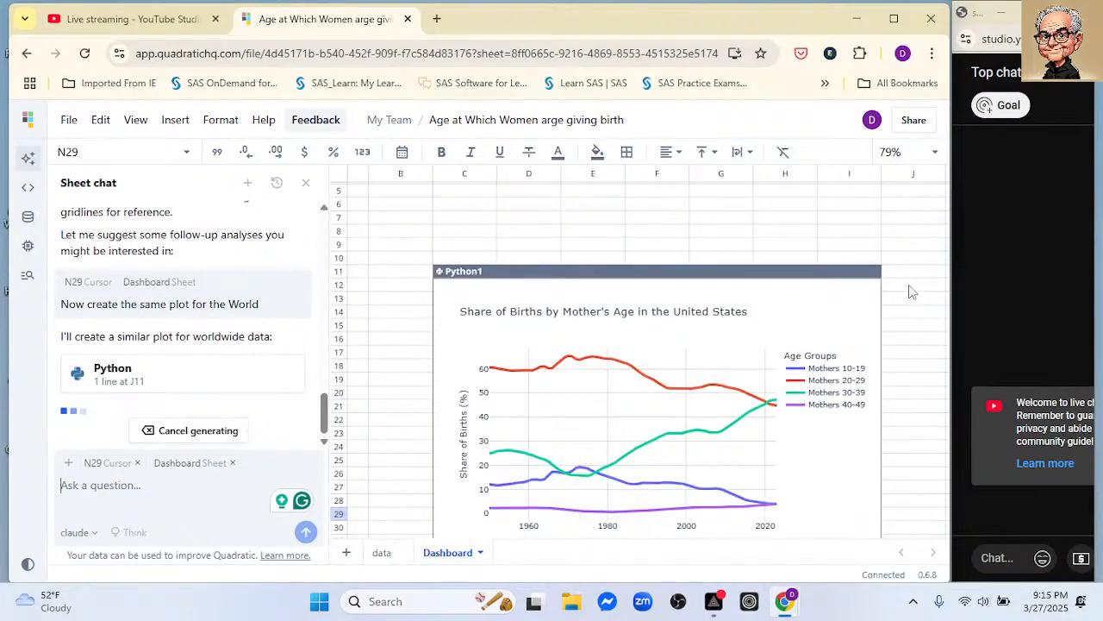
scroll(899, 276, up, 1)
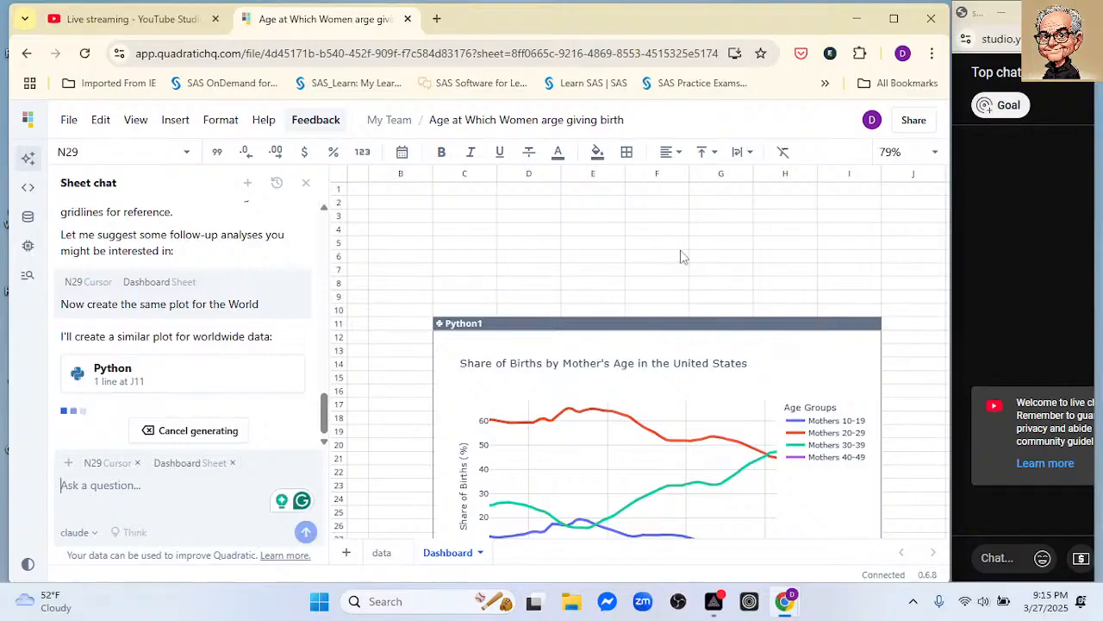
scroll(518, 444, down, 3)
click(461, 435)
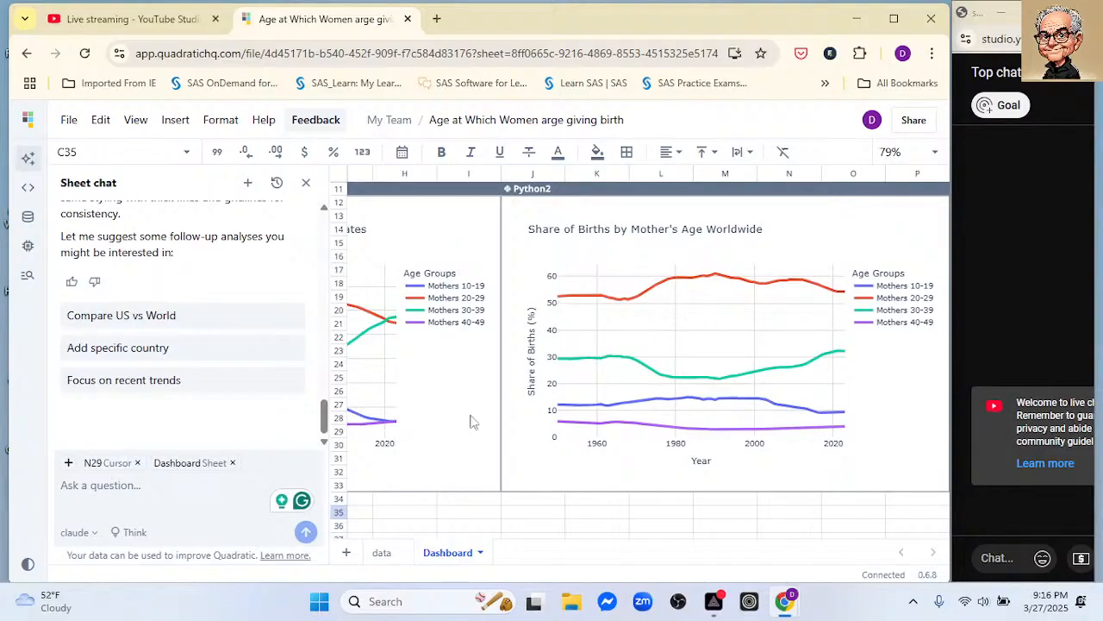
scroll(497, 481, down, 1)
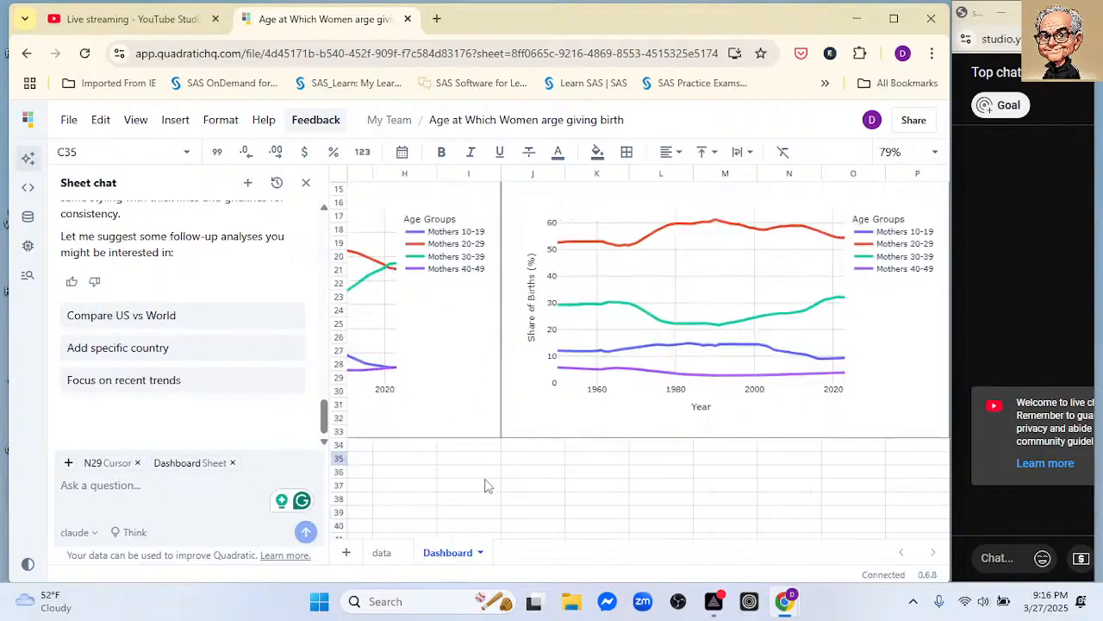
scroll(595, 285, up, 1)
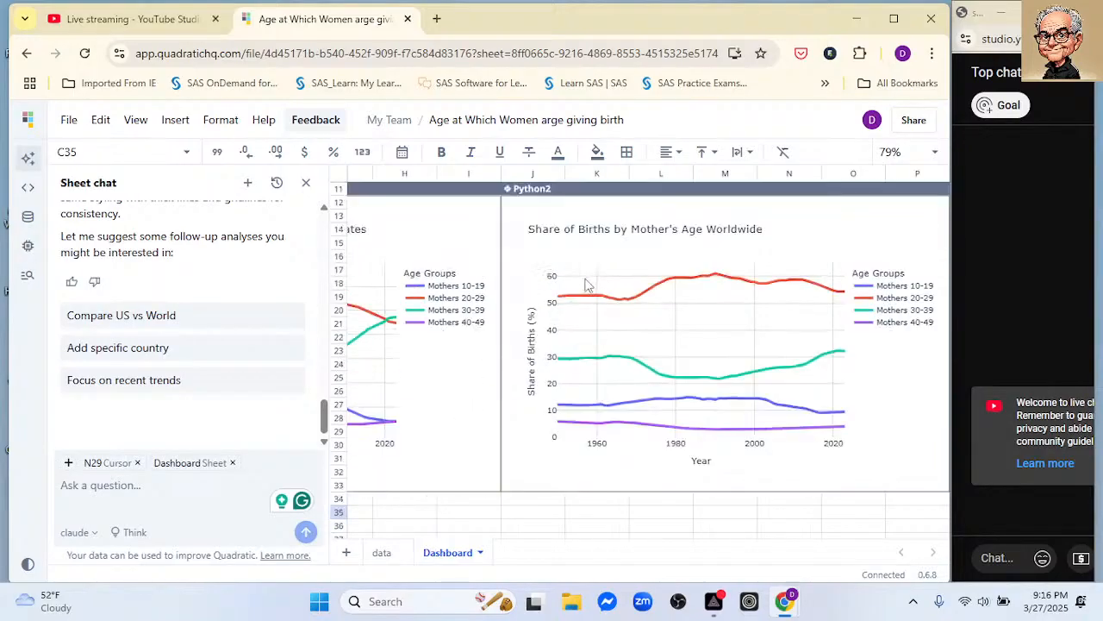
click(553, 246)
drag(552, 246, 379, 517)
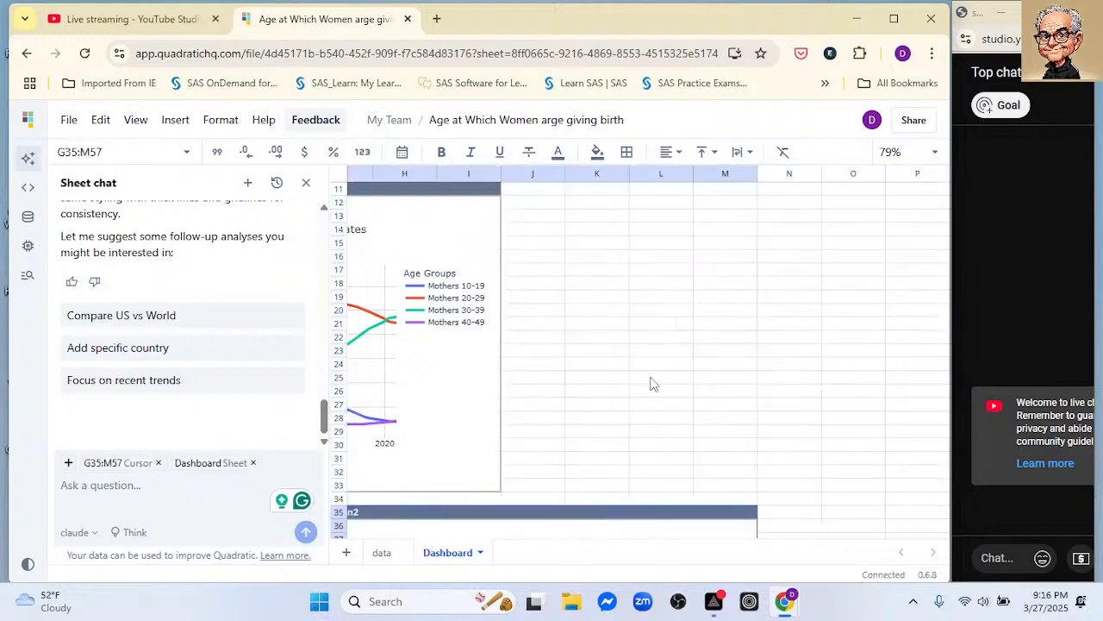
scroll(652, 382, down, 2)
scroll(629, 365, left, 3)
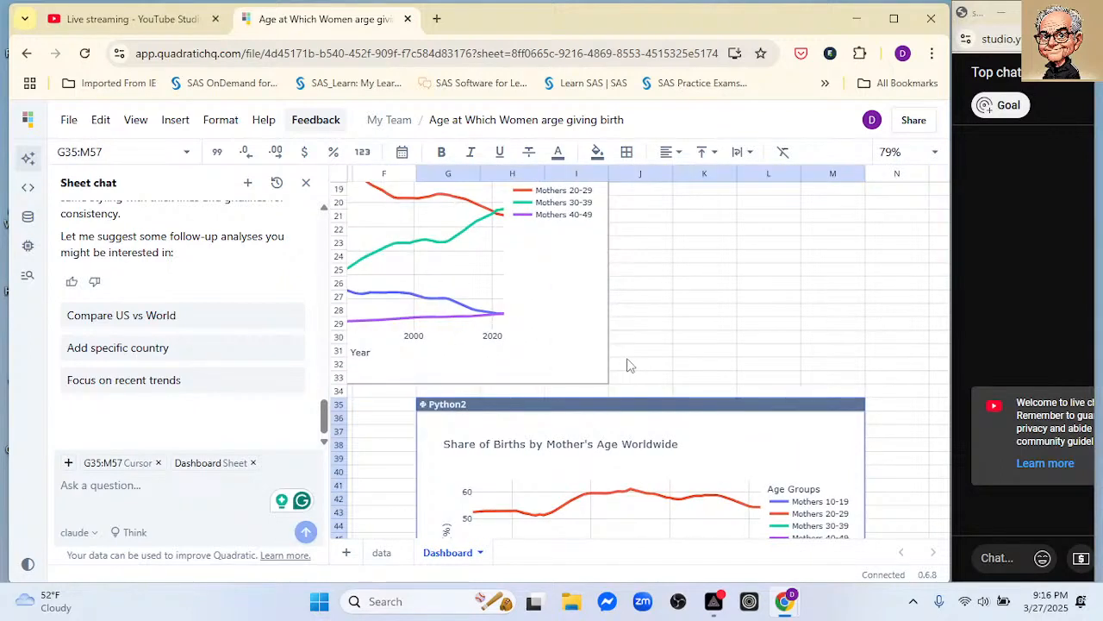
drag(632, 409, 363, 401)
scroll(401, 381, left, 3)
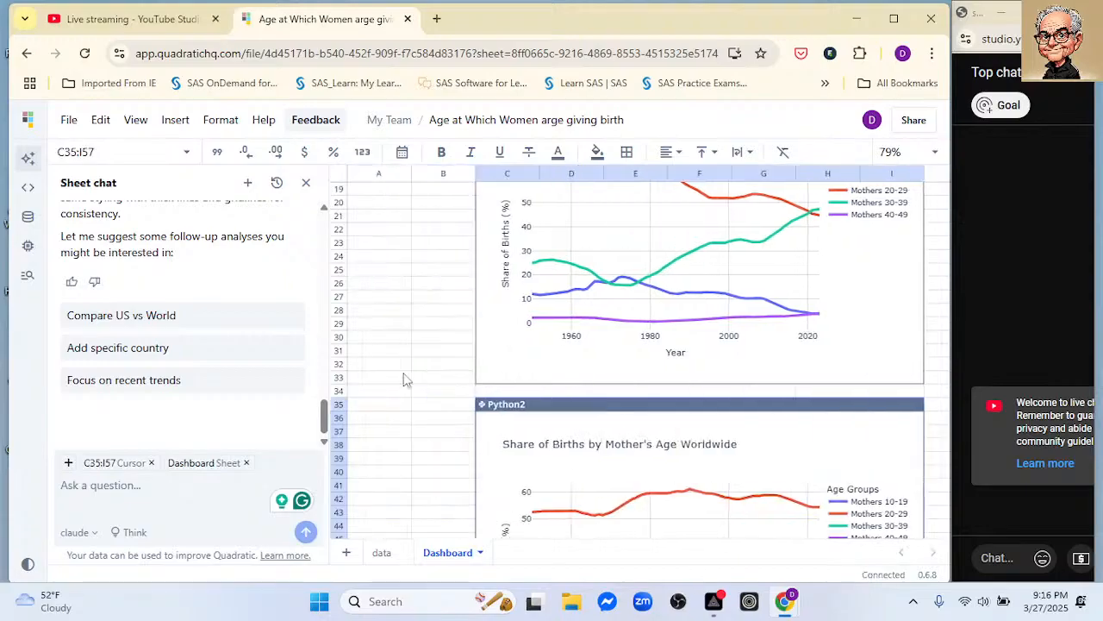
Compare the stacked US and worldwide births charts and examine the empty cells beside them
scroll(468, 379, down, 3)
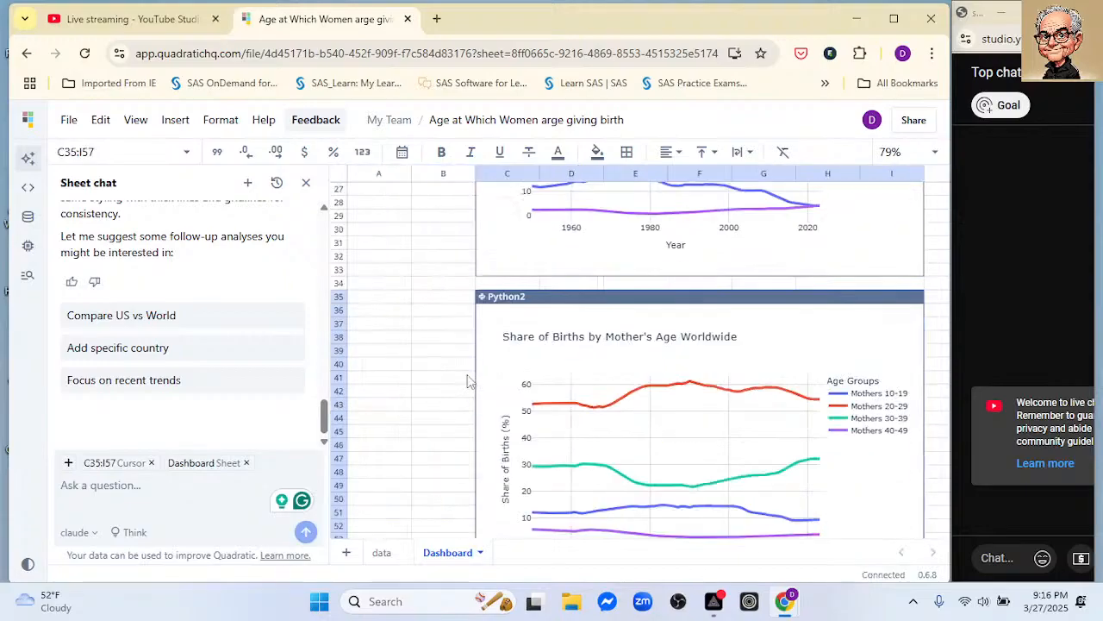
scroll(468, 381, up, 2)
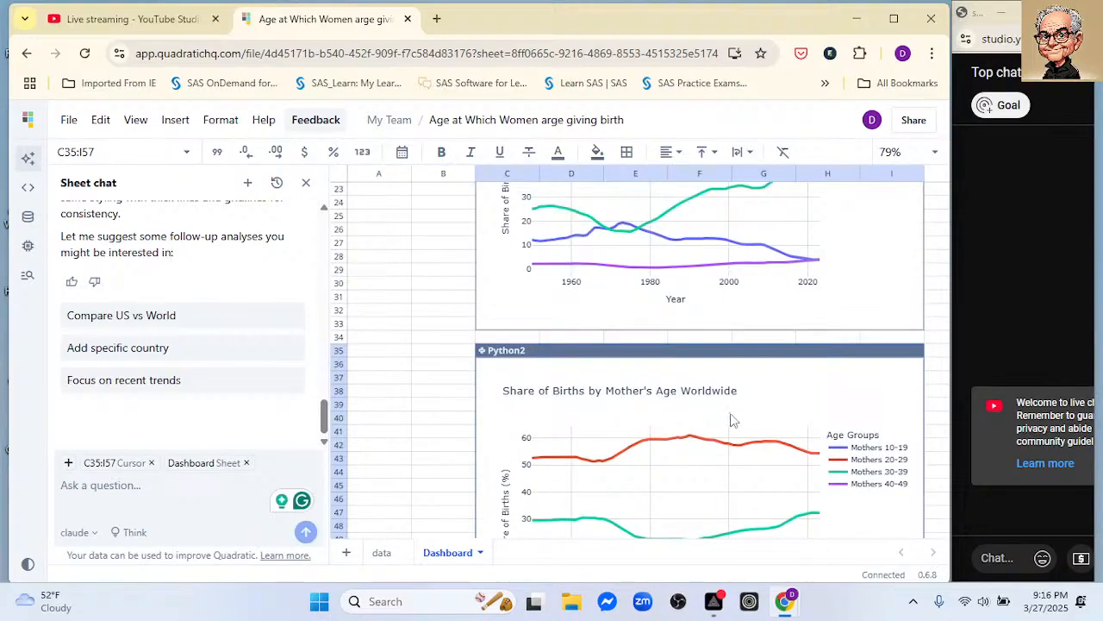
scroll(812, 377, right, 3)
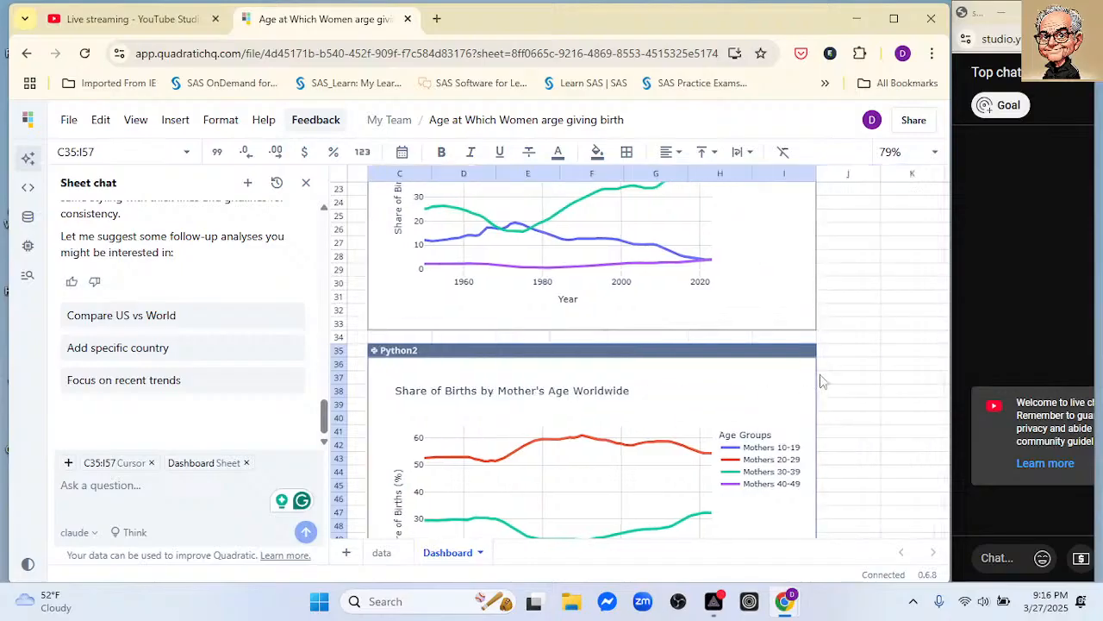
scroll(816, 344, up, 5)
scroll(821, 339, up, 1)
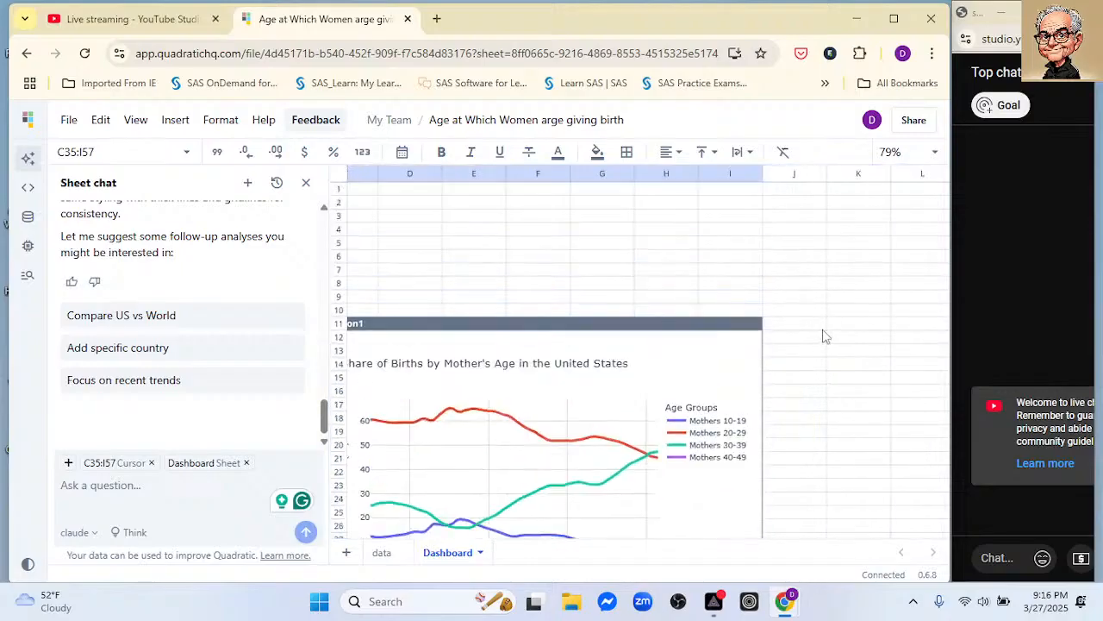
click(841, 325)
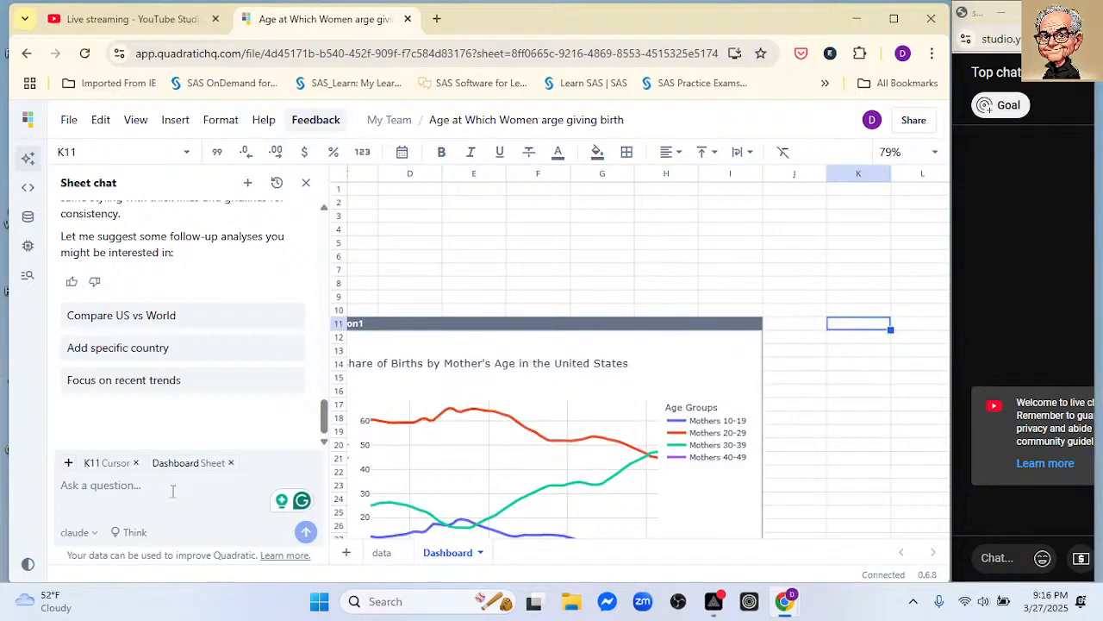
click(172, 490)
scroll(498, 353, down, 1)
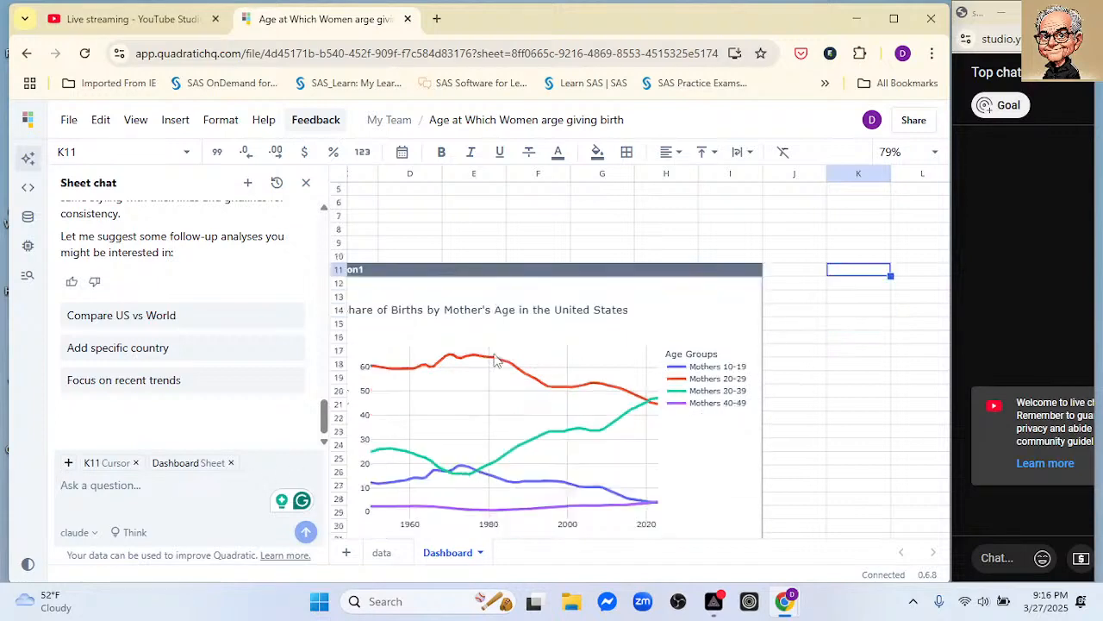
scroll(493, 360, up, 1)
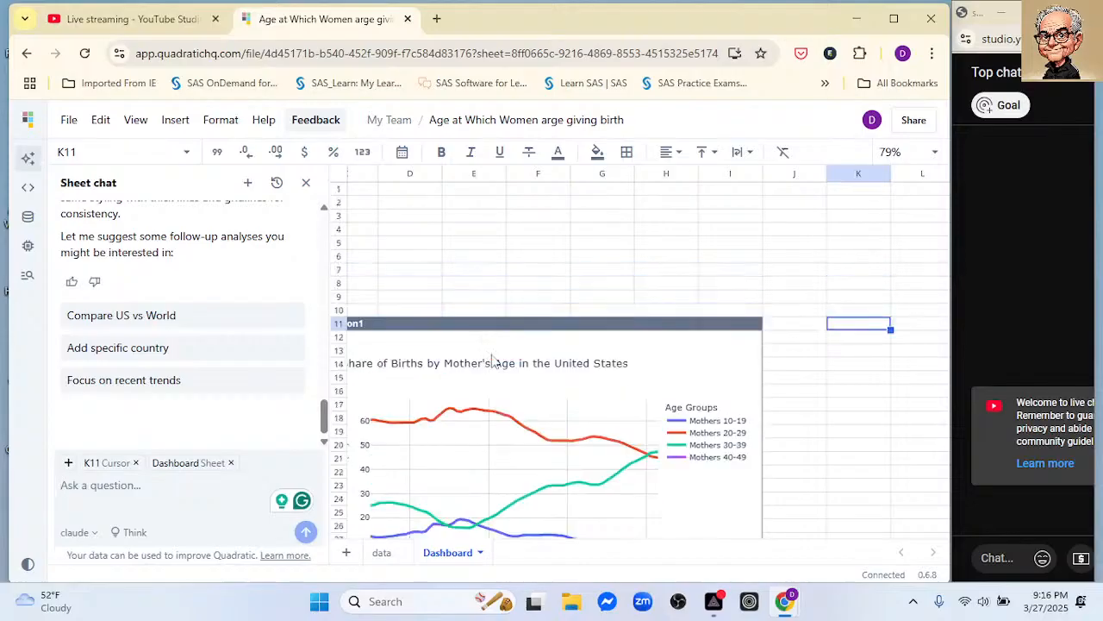
shift+click(831, 412)
scroll(831, 417, left, 3)
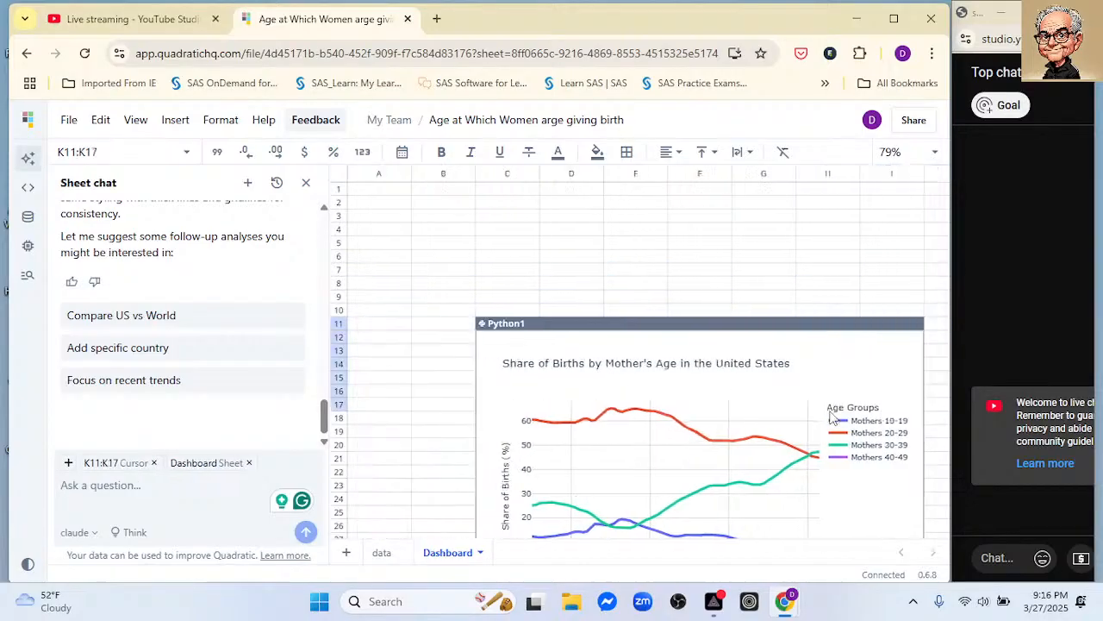
scroll(831, 417, right, 2)
scroll(830, 417, left, 2)
scroll(419, 301, down, 1)
scroll(406, 323, up, 1)
scroll(406, 328, down, 4)
scroll(406, 327, down, 1)
scroll(405, 327, up, 5)
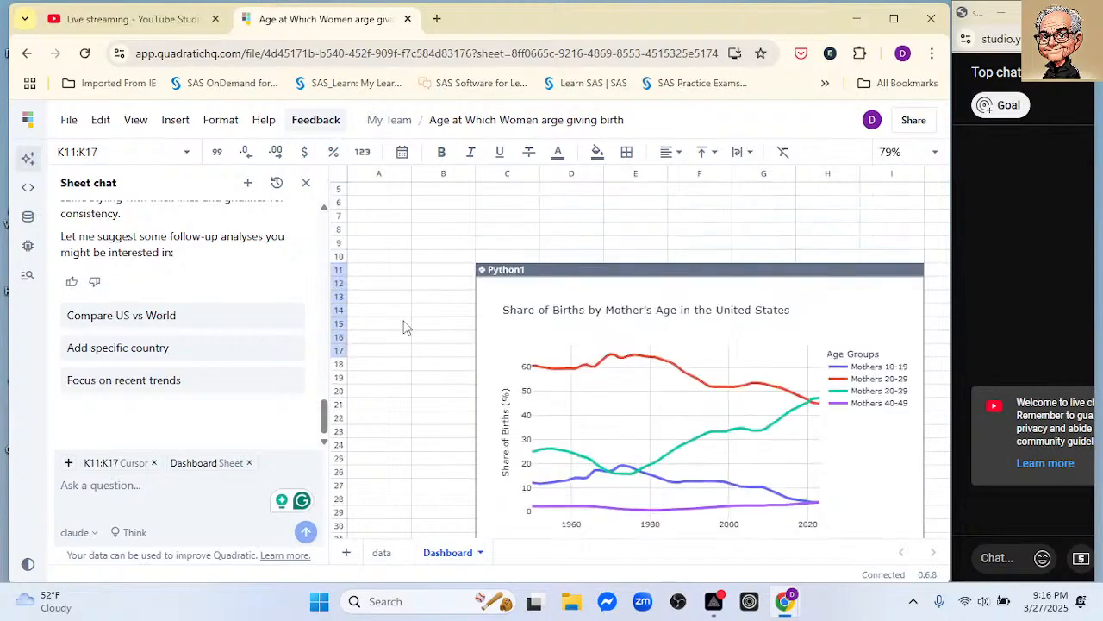
Reposition the US births chart to start at cell B2 and the worldwide births chart to start at B26
click(496, 324)
drag(486, 298, 453, 215)
scroll(545, 451, down, 2)
scroll(544, 451, down, 2)
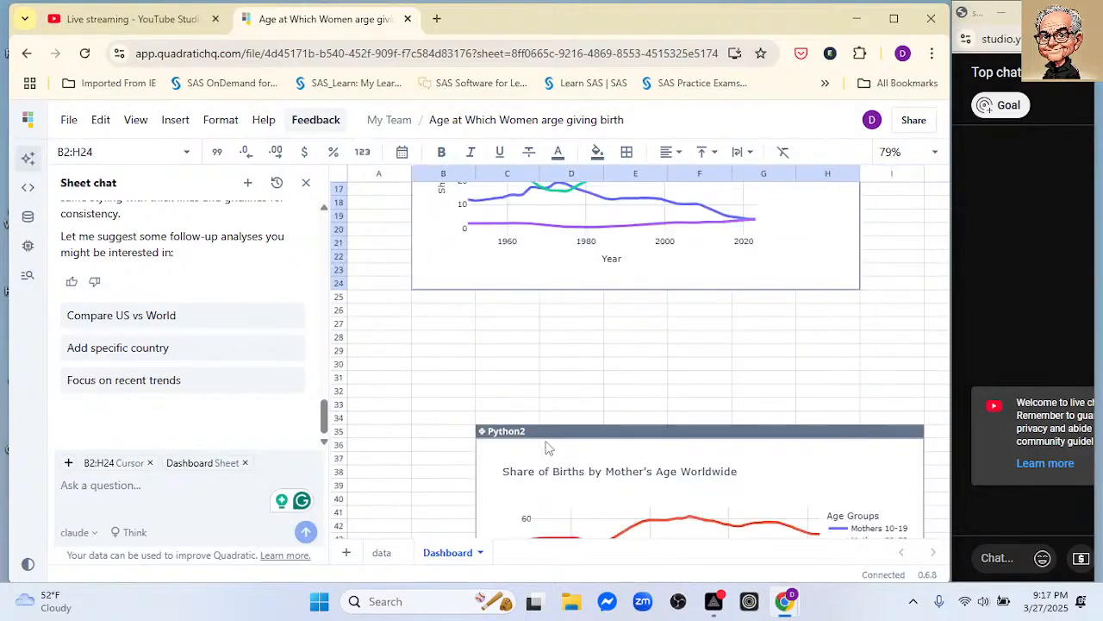
drag(549, 431, 493, 316)
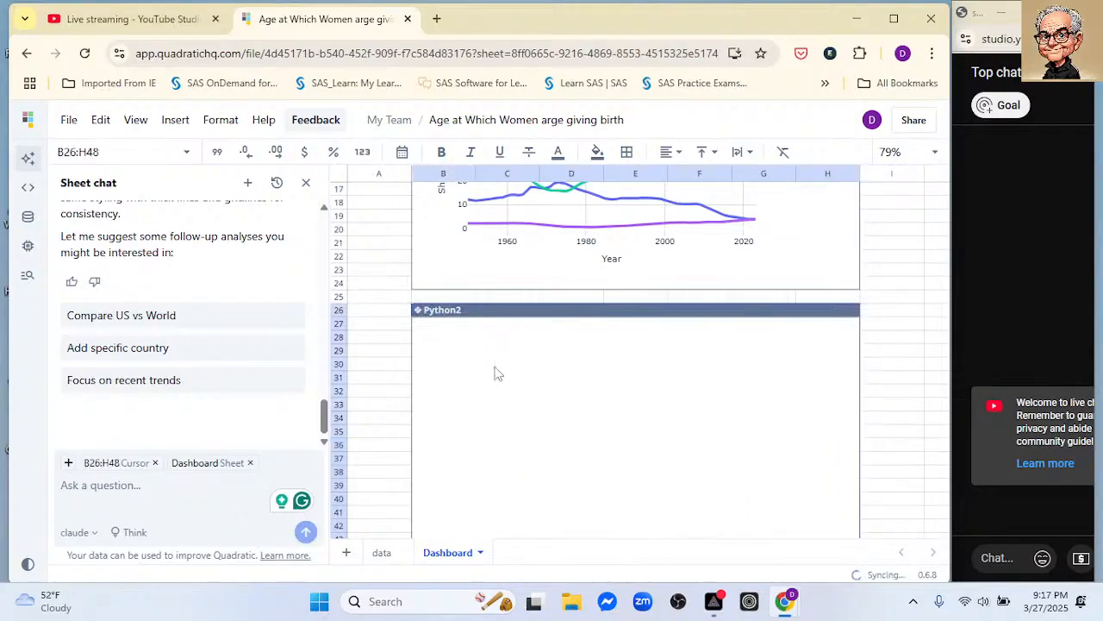
scroll(500, 427, down, 3)
scroll(658, 365, up, 7)
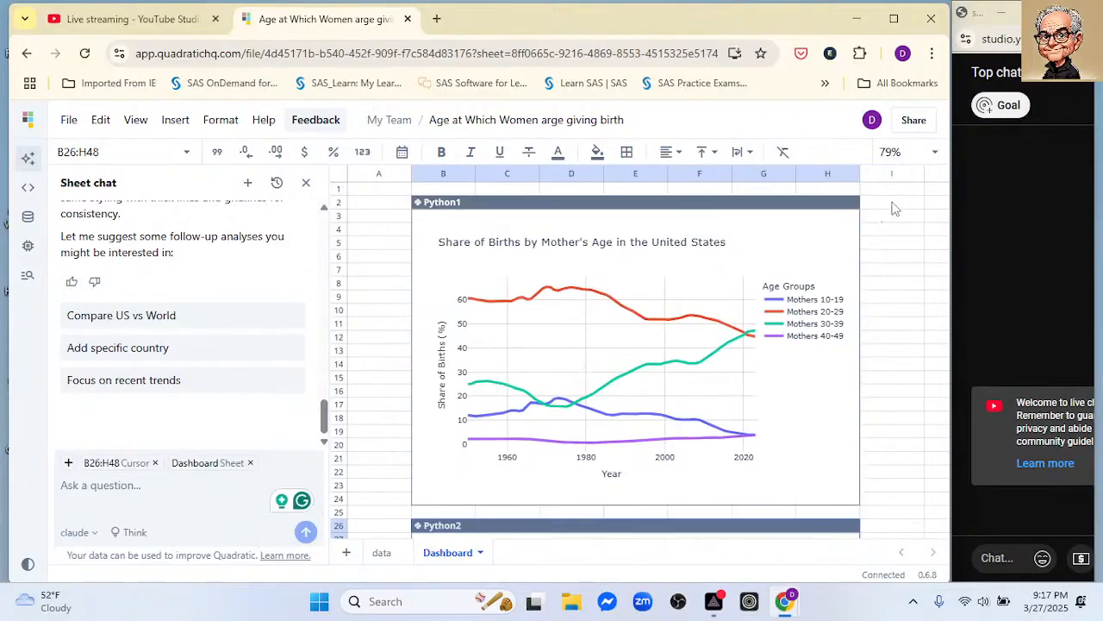
With cell J2 selected, send the AI chat the prompt "Now create a separate plots comparing the World to the US."
click(932, 204)
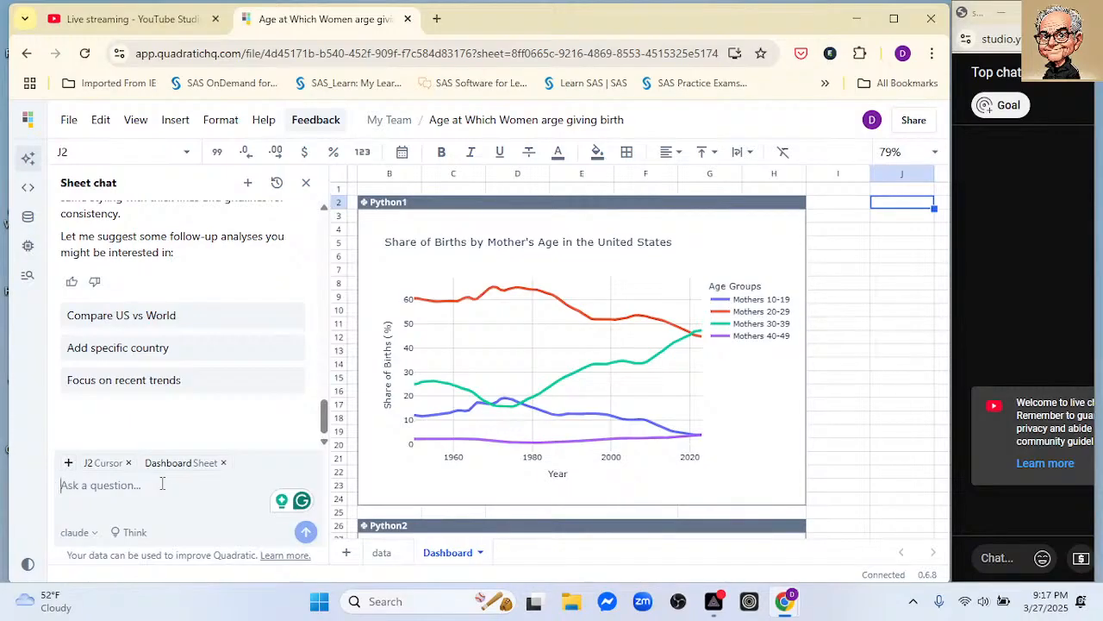
text(Now)
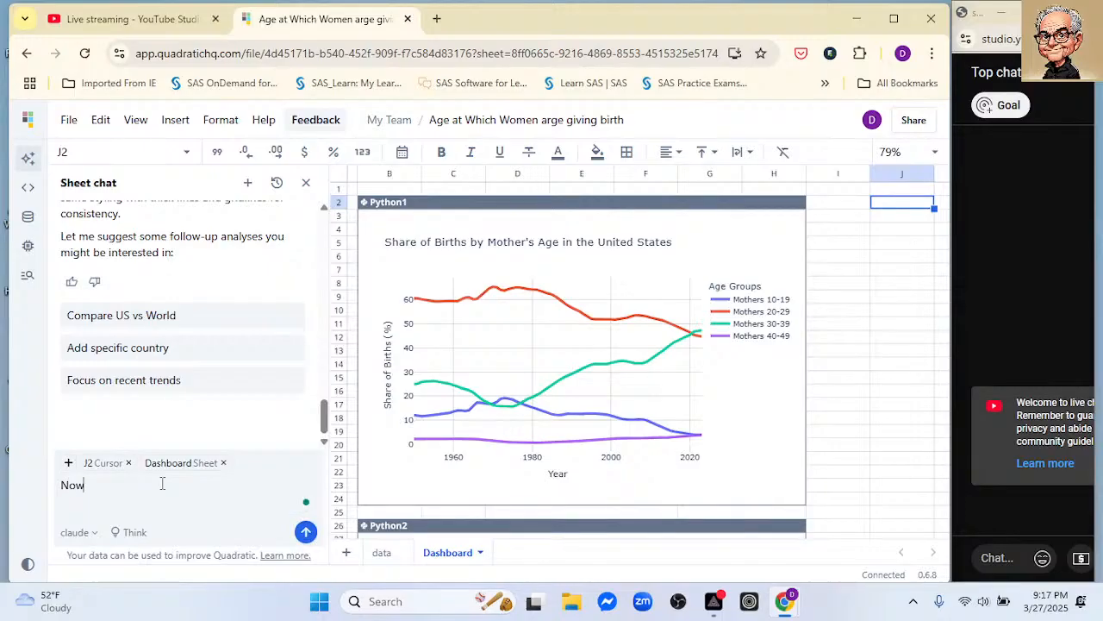
text( create a seprate)
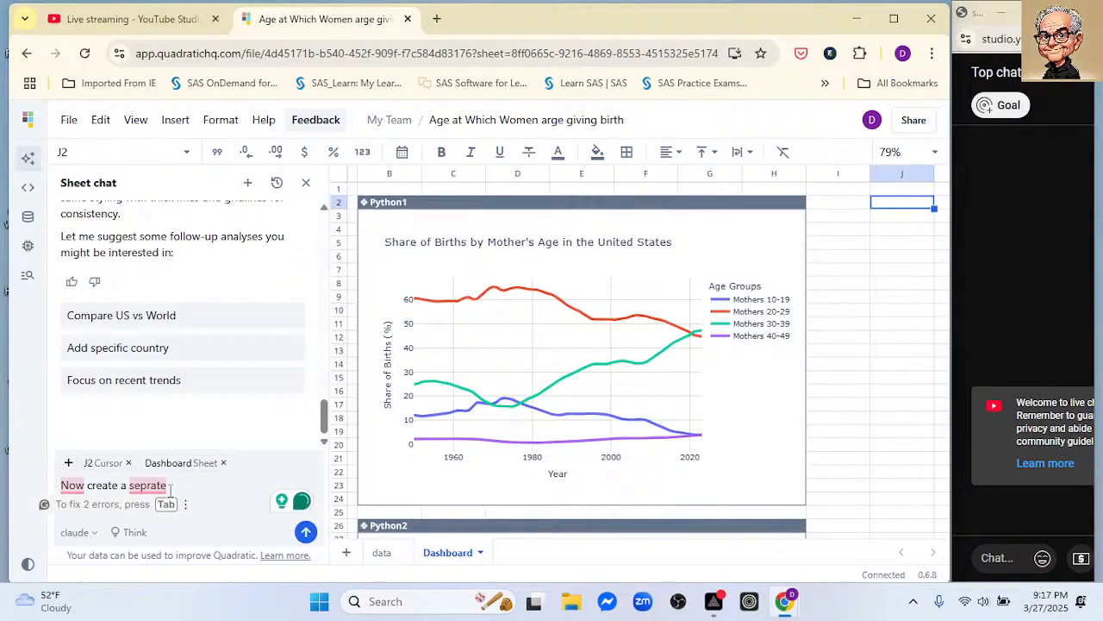
mouse_move(149, 485)
click(168, 510)
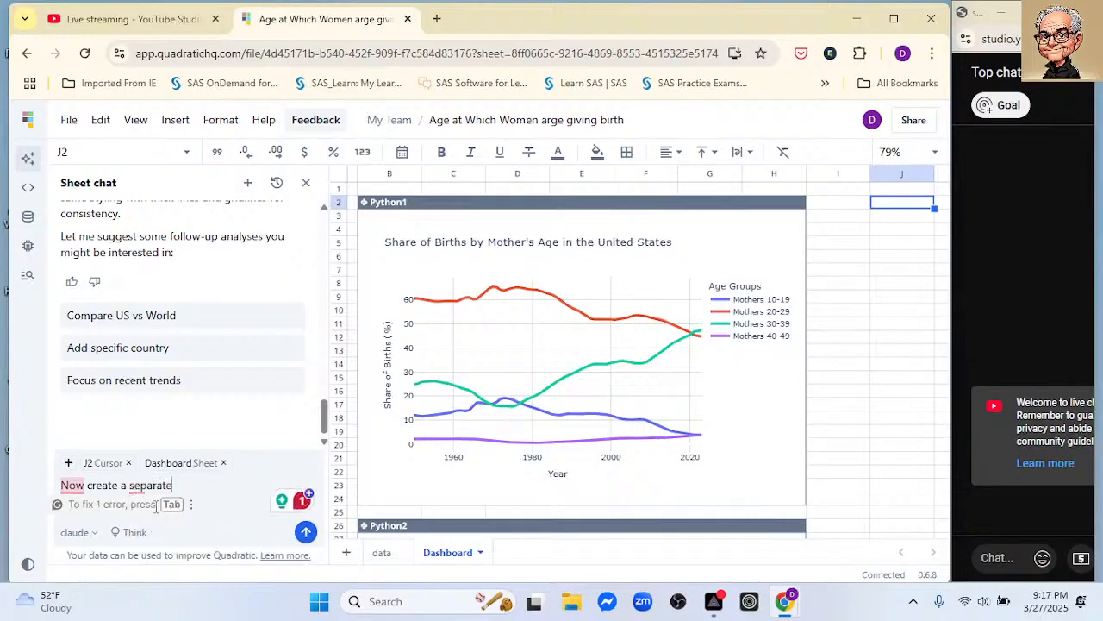
text(plots )
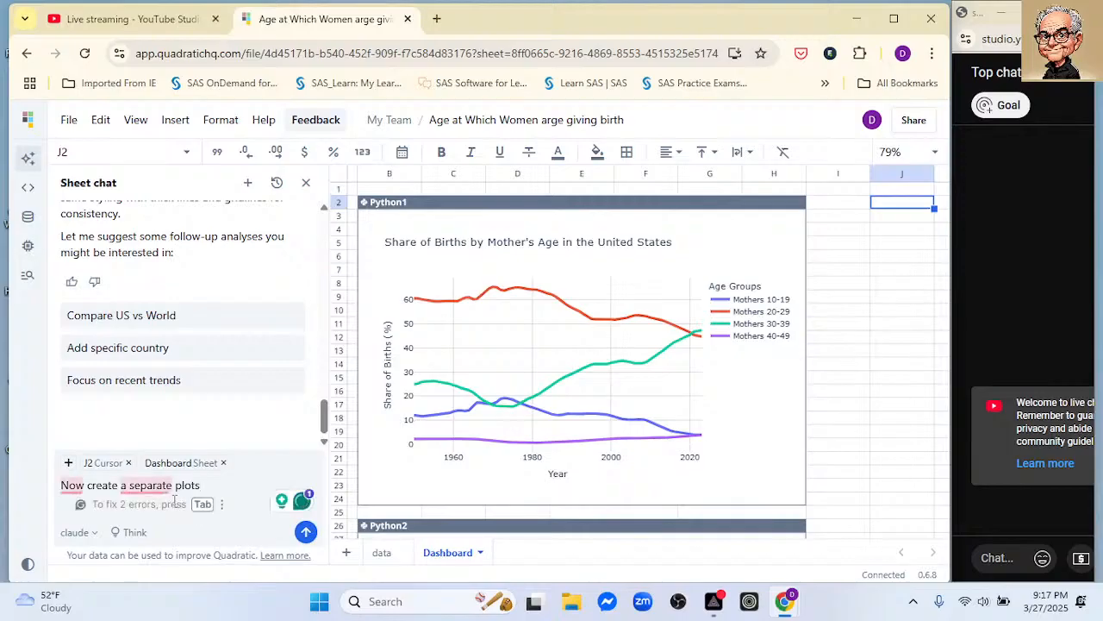
text(comparing)
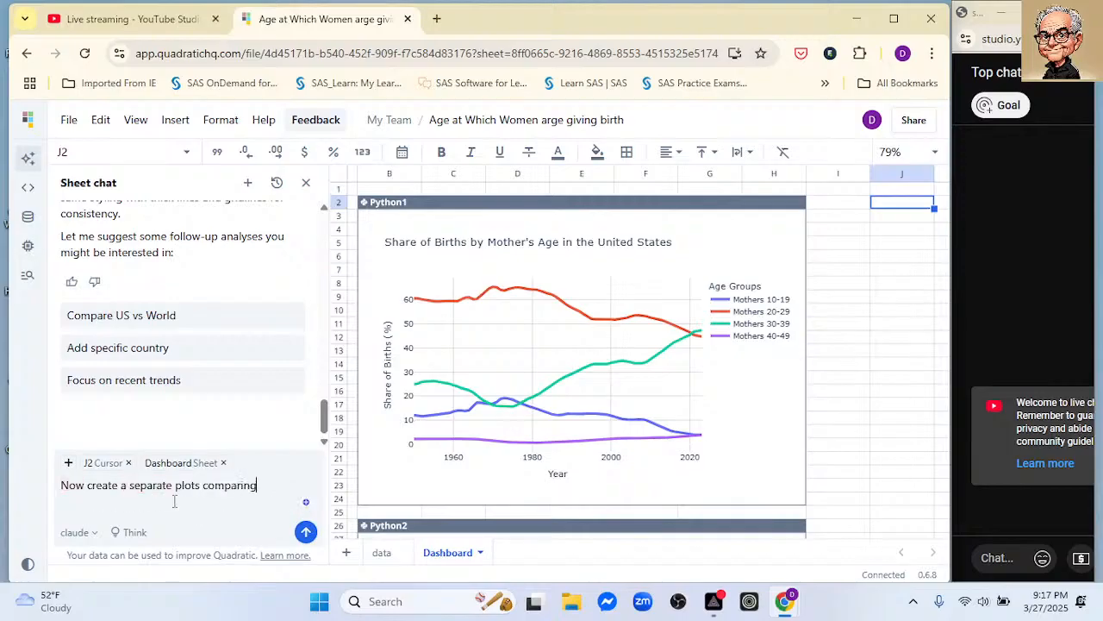
text( the World to the US.)
key(Return)
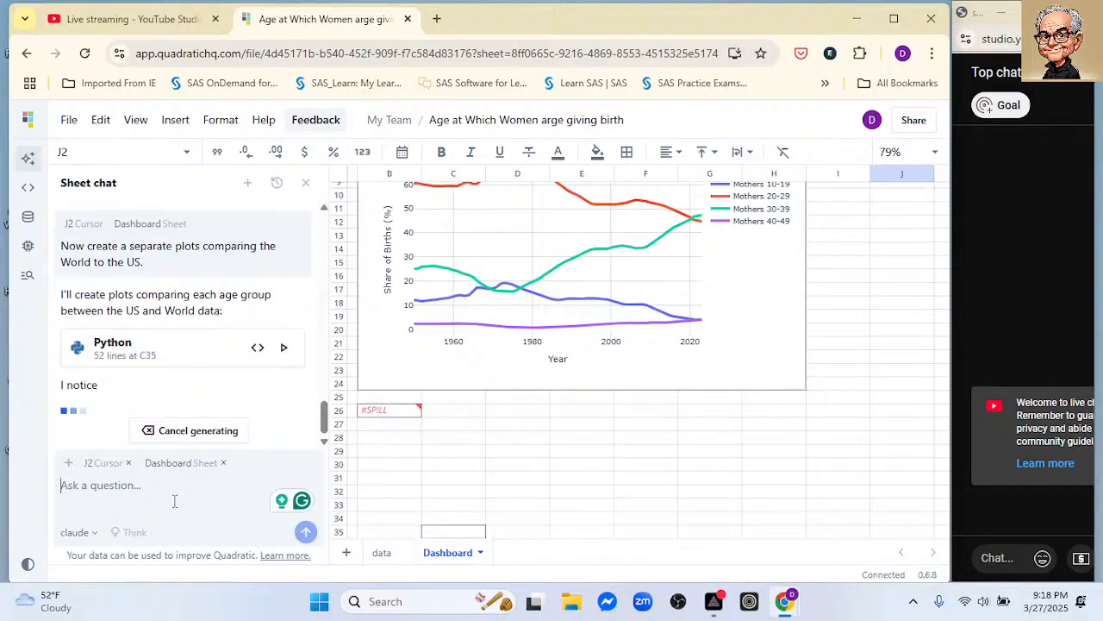
scroll(576, 319, up, 2)
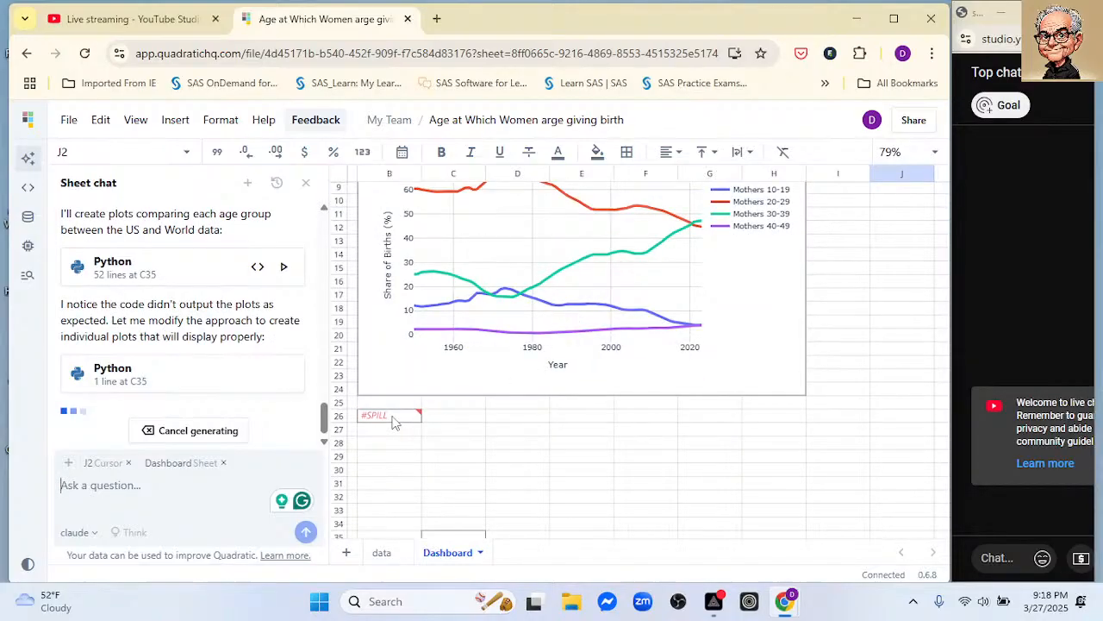
Inspect the worldwide chart's cell B26 and examine the new US vs World chart for mothers aged 10-19 at C35
click(394, 422)
scroll(729, 362, down, 3)
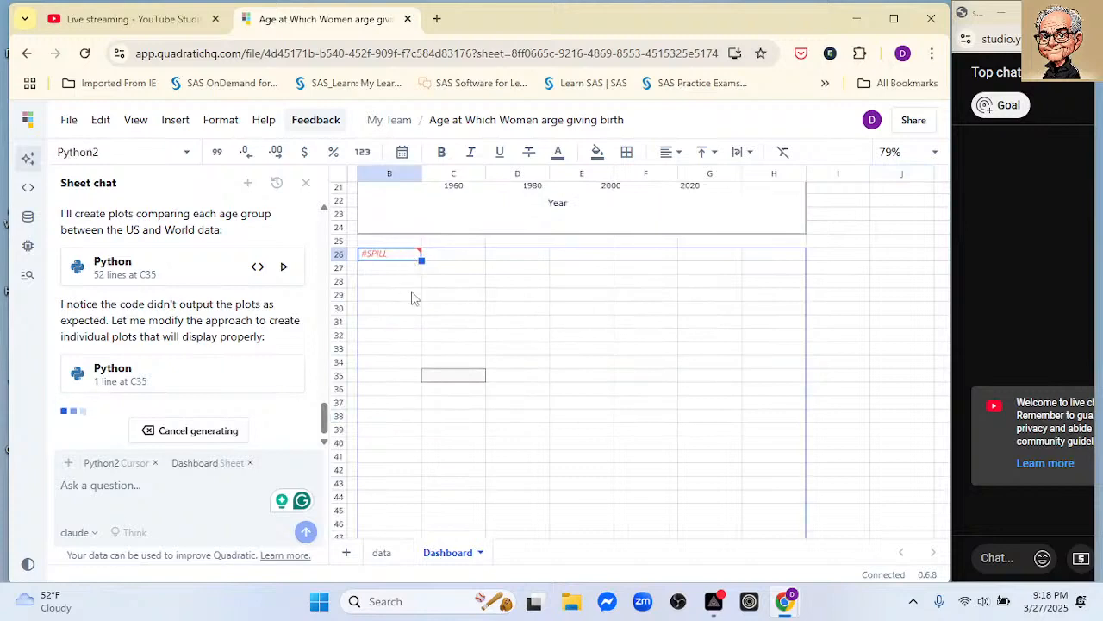
click(608, 294)
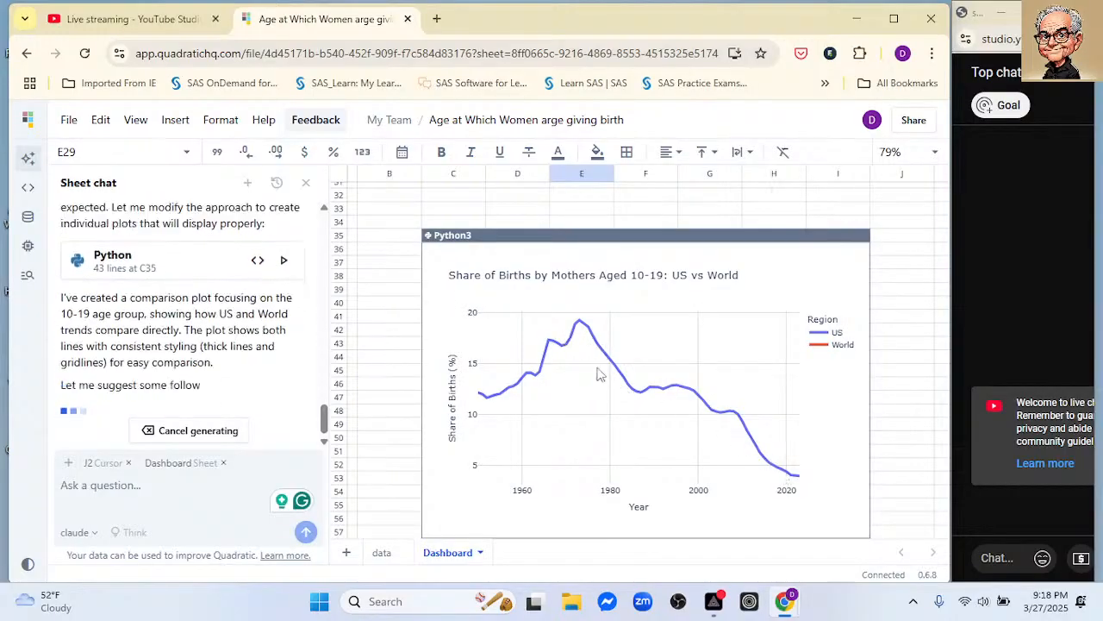
scroll(532, 267, up, 4)
scroll(532, 271, up, 1)
scroll(527, 276, down, 10)
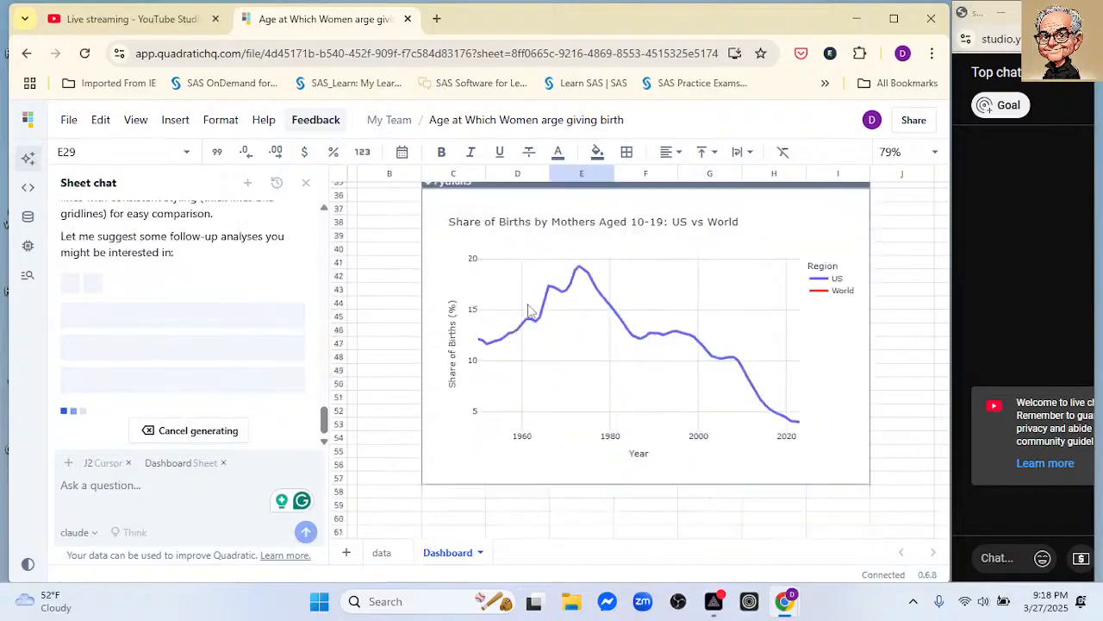
scroll(528, 302, up, 6)
scroll(529, 310, up, 3)
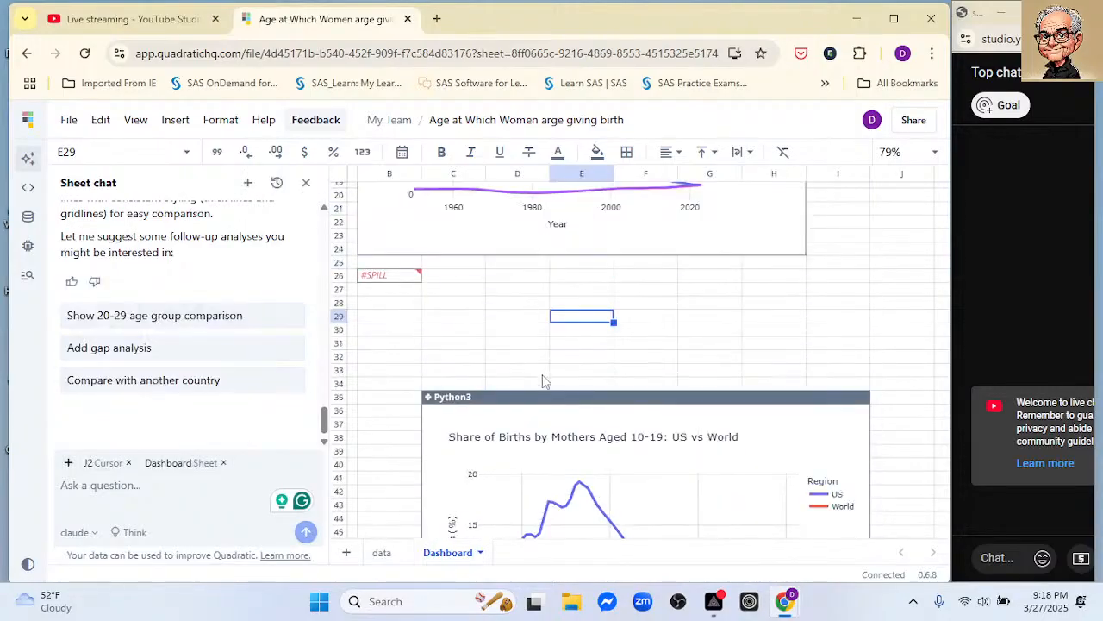
Move the US vs World chart for mothers aged 10-19 beside the US births chart so that it starts at cell J2
drag(556, 399, 918, 284)
scroll(689, 352, down, 1)
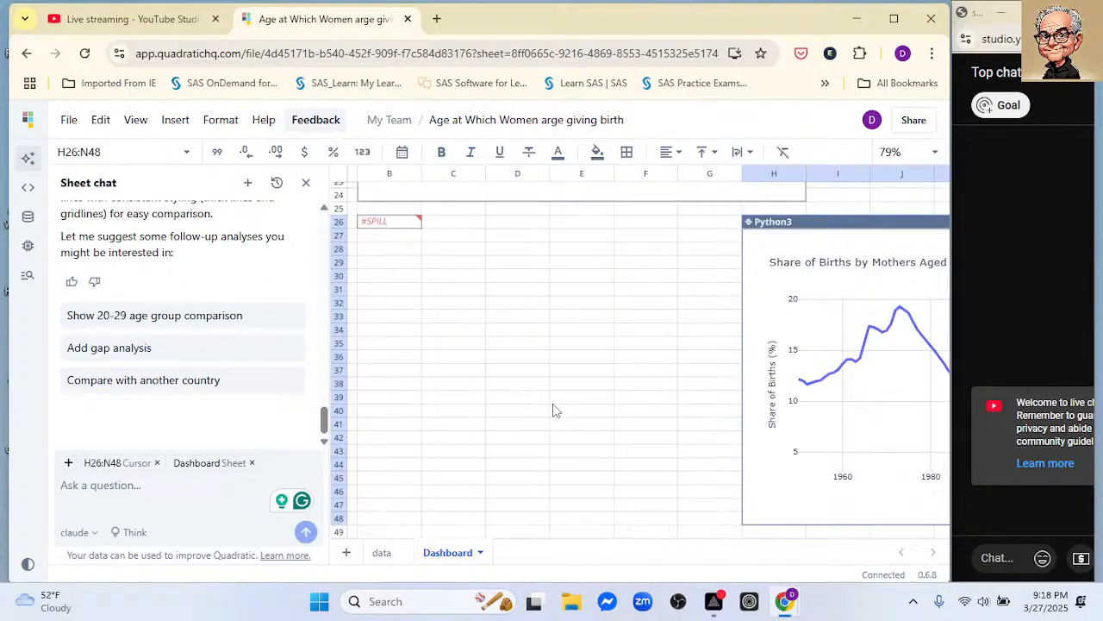
scroll(470, 360, right, 5)
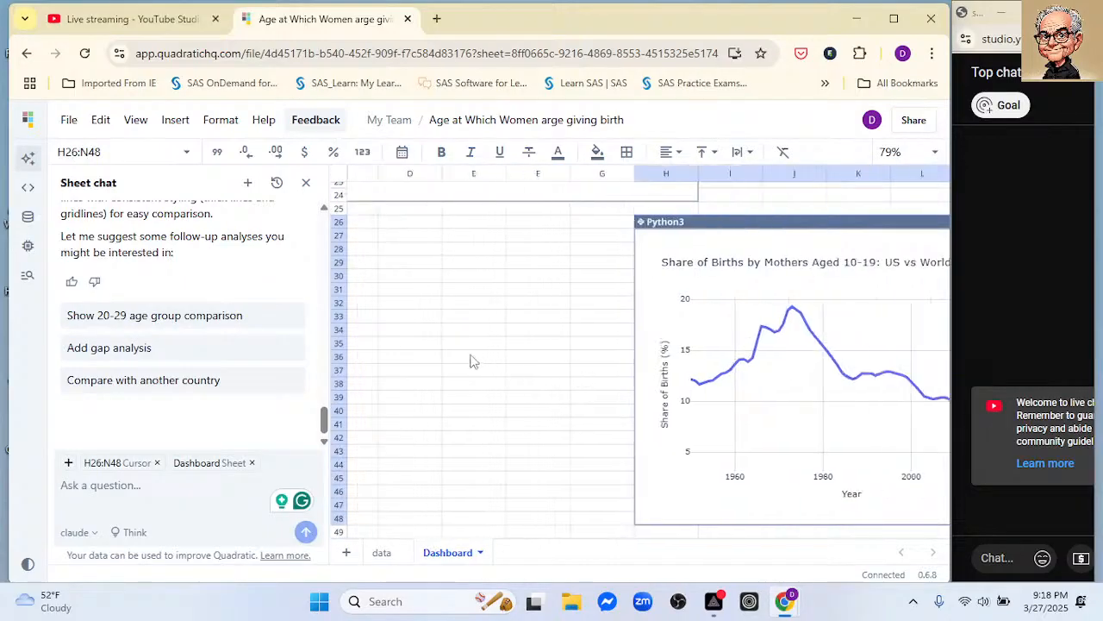
click(628, 224)
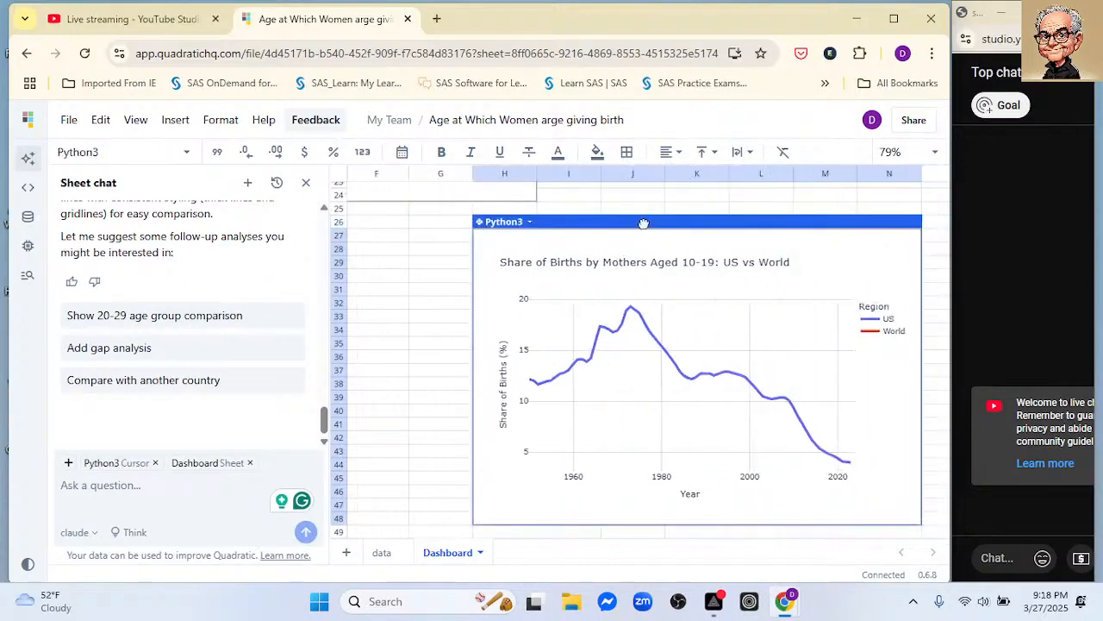
drag(634, 226, 739, 194)
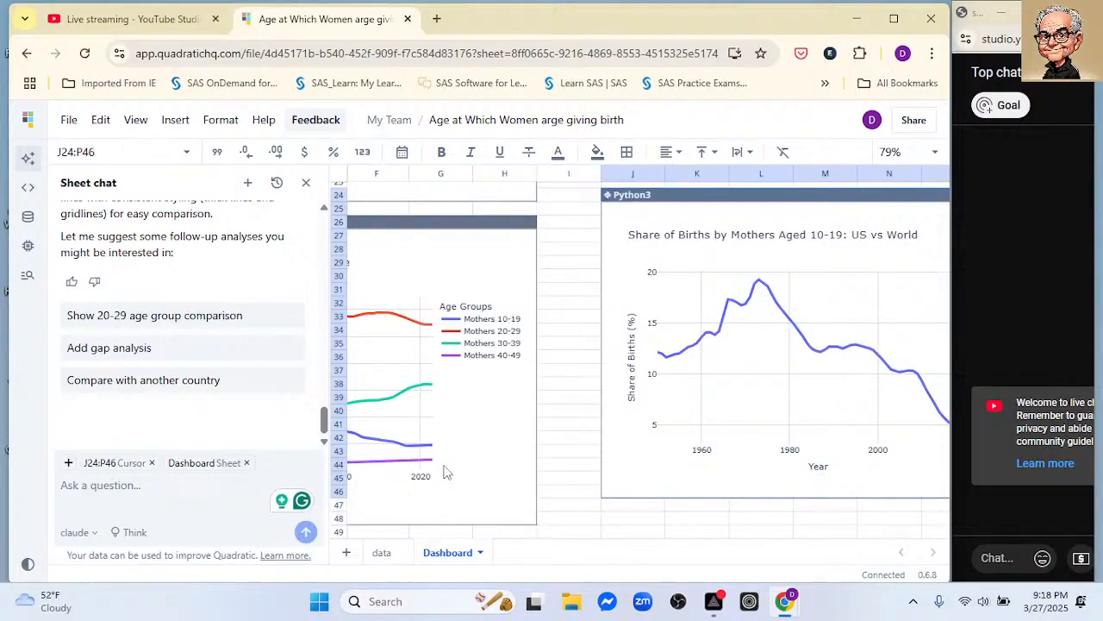
scroll(446, 472, down, 4)
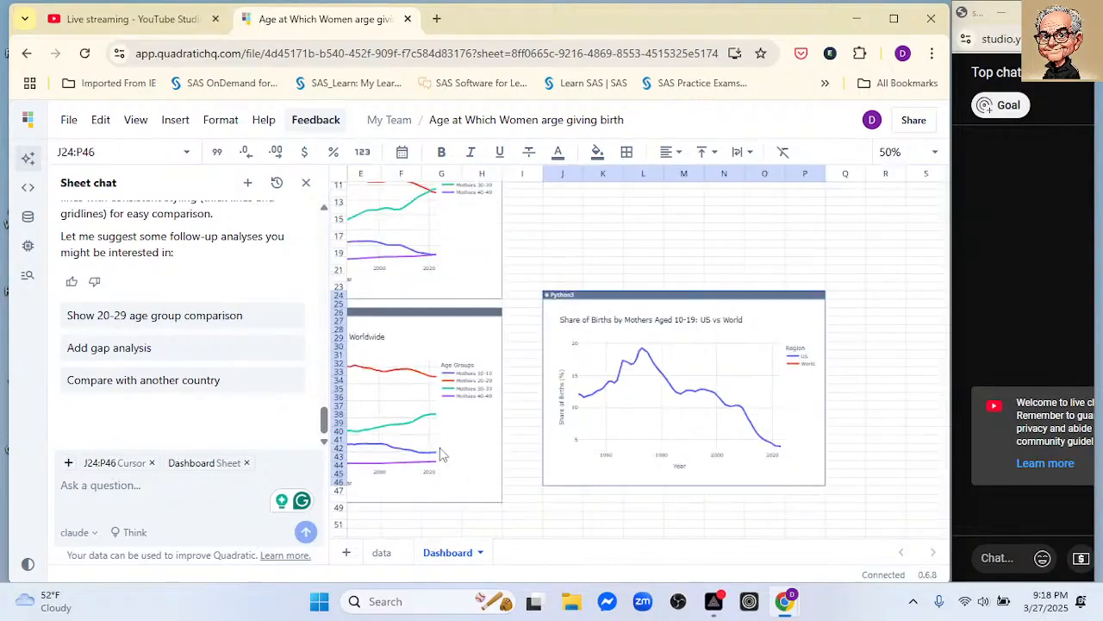
scroll(529, 334, up, 3)
click(598, 381)
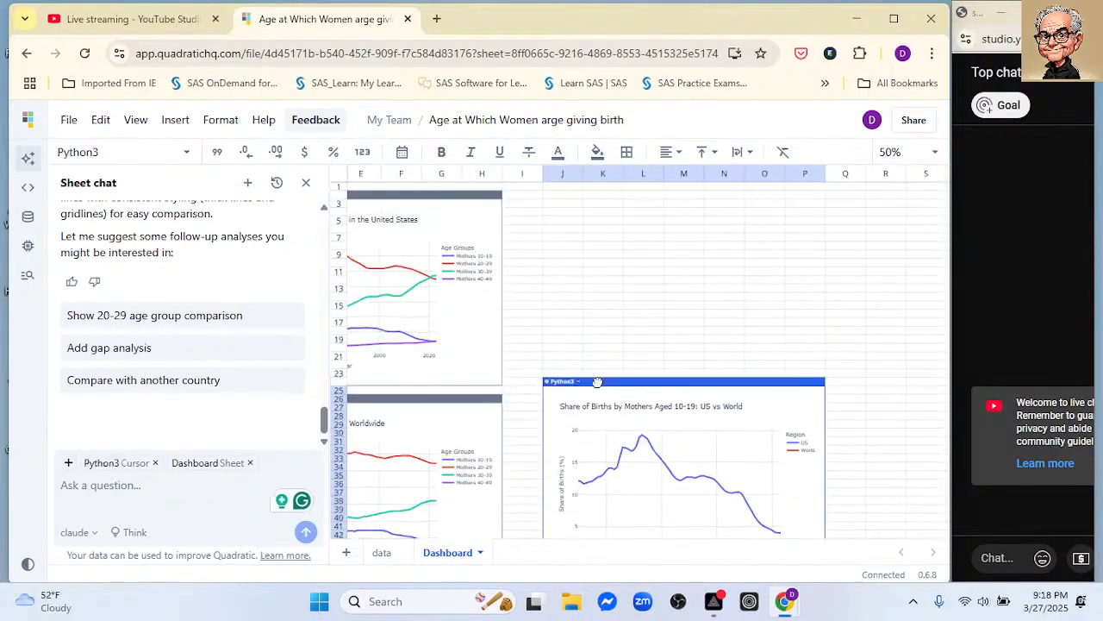
drag(597, 382, 613, 199)
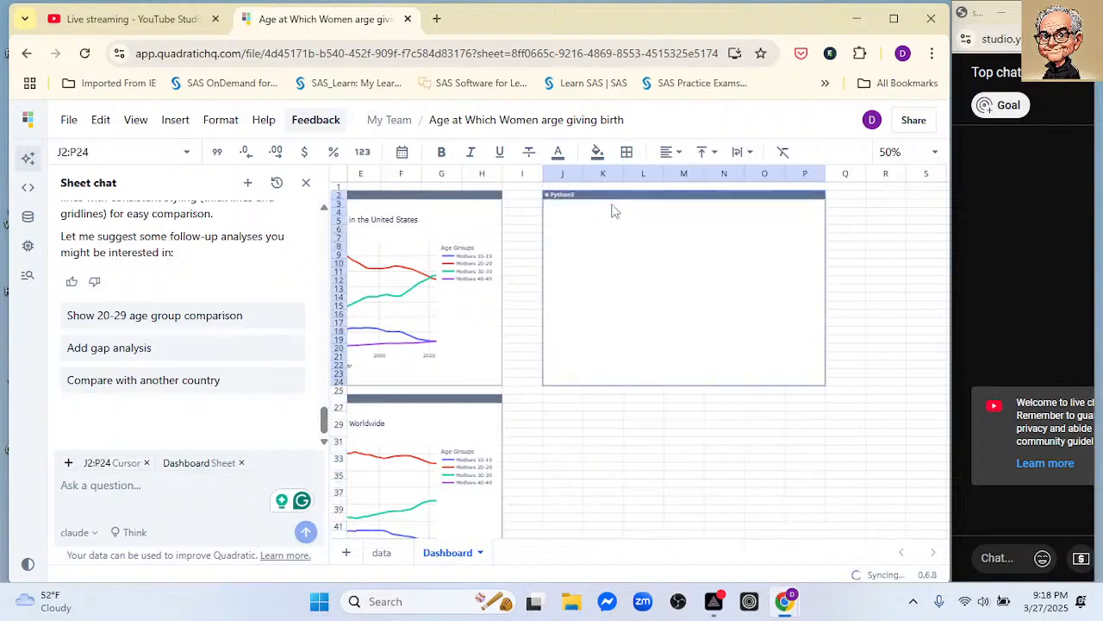
Review the arrangement of all three charts on the Dashboard sheet and check the lines plotted in the US vs World chart
scroll(560, 431, down, 3)
scroll(344, 474, left, 3)
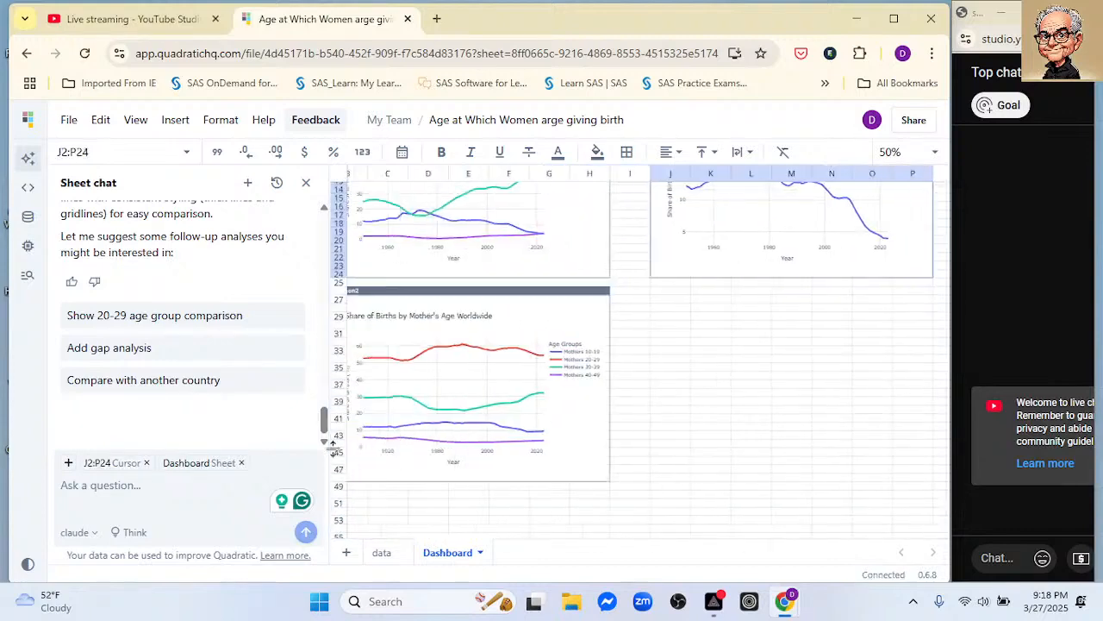
scroll(335, 450, left, 1)
scroll(341, 449, down, 4)
scroll(345, 446, up, 4)
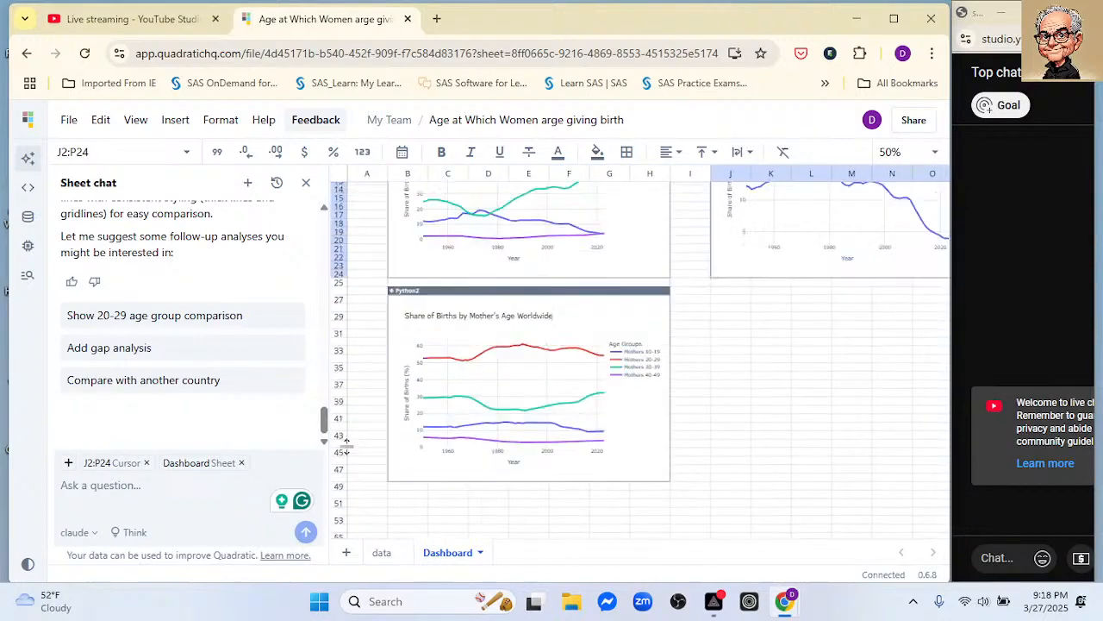
scroll(343, 446, down, 1)
scroll(677, 317, up, 5)
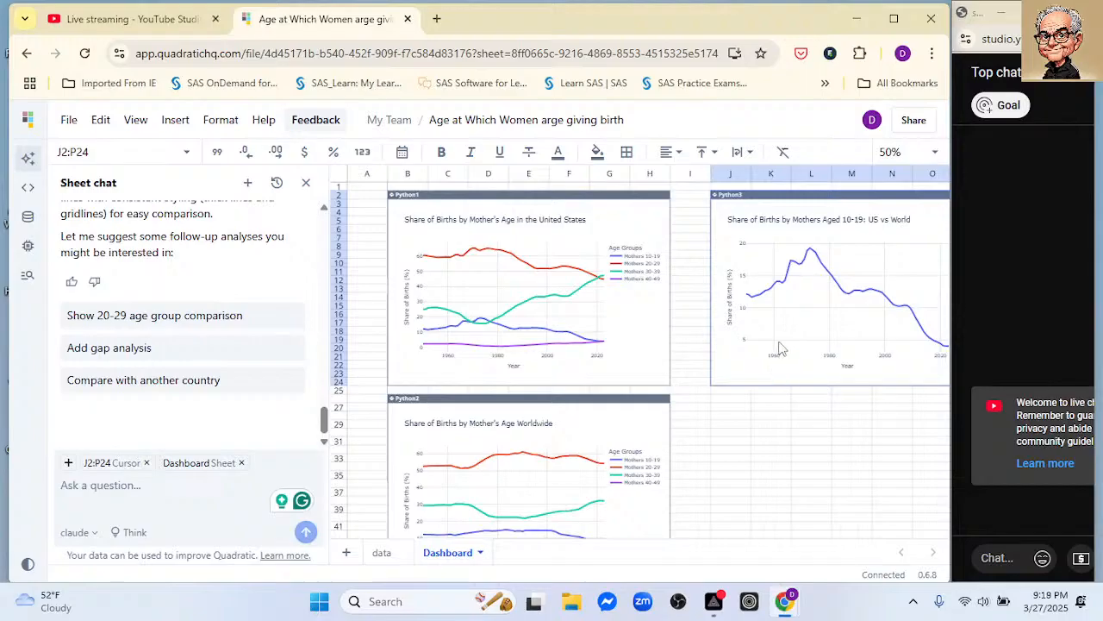
scroll(774, 372, down, 1)
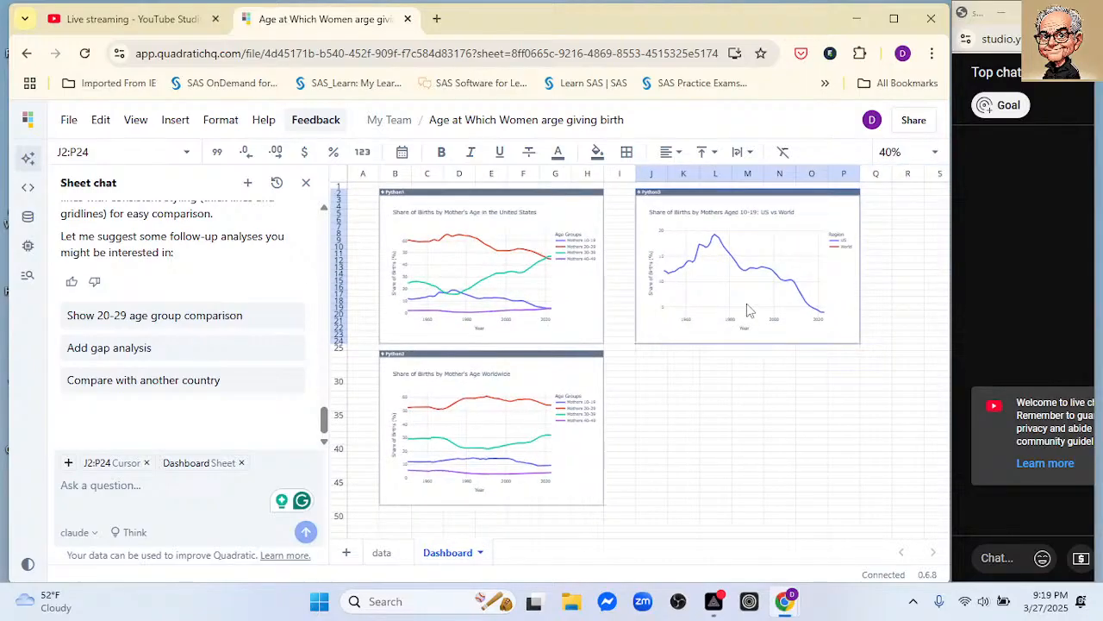
With the US vs World chart selected, send the AI chat the message "I only see 1 plot, and it doesn't ave the world displayed?"
click(724, 284)
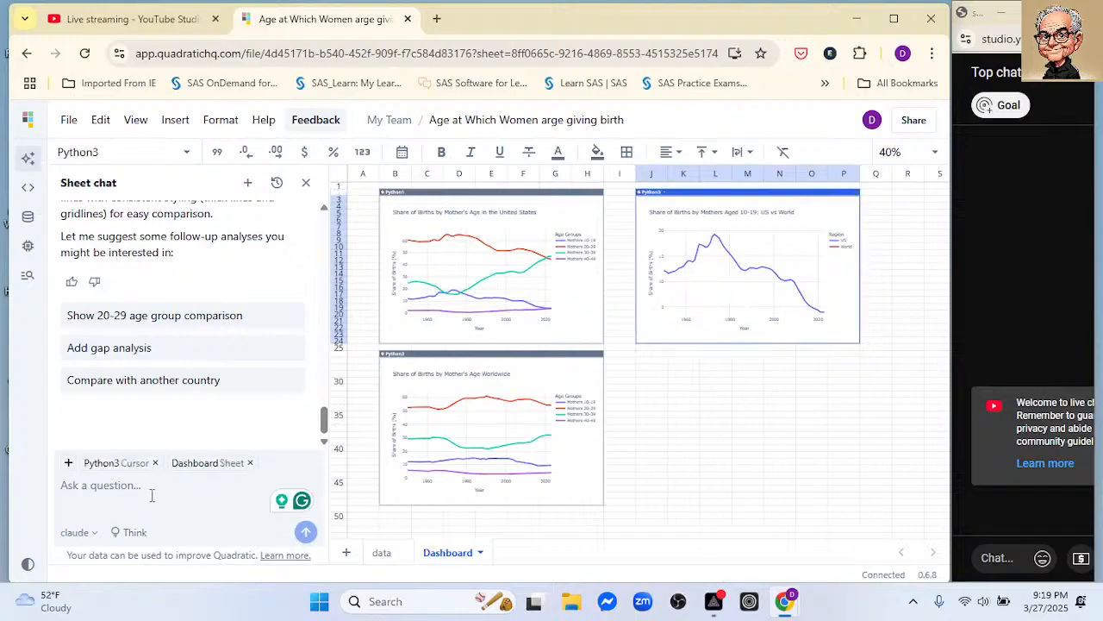
text(I o)
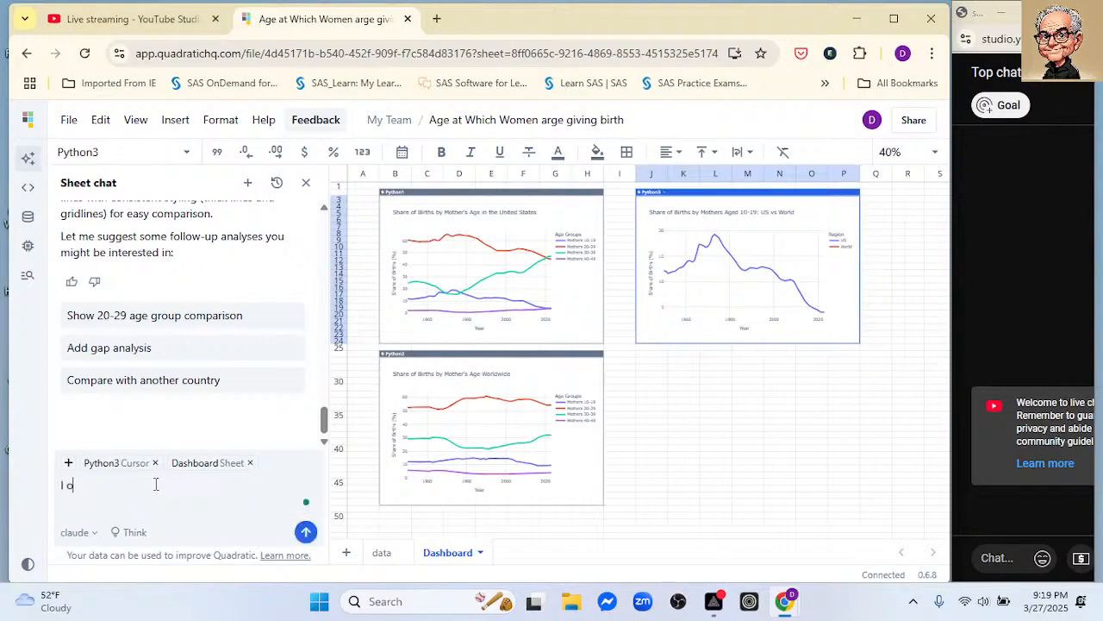
text(nly see)
text( 1 plot)
text(a)
text( and it )
text(dosn)
text(esn't )
text(ave the)
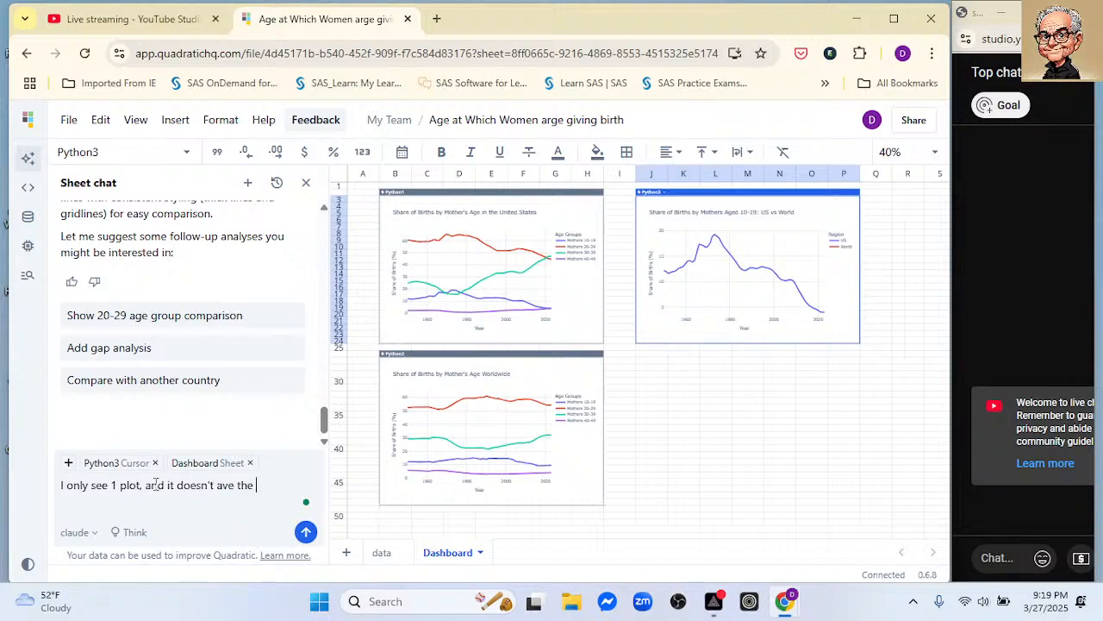
text( world displayed?)
key(Return)
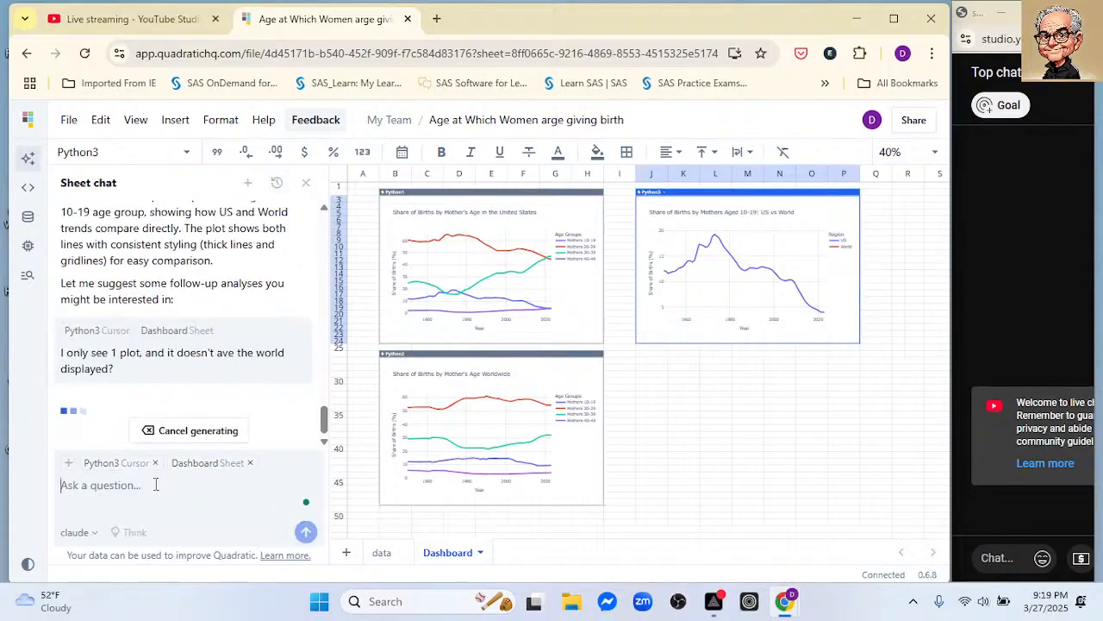